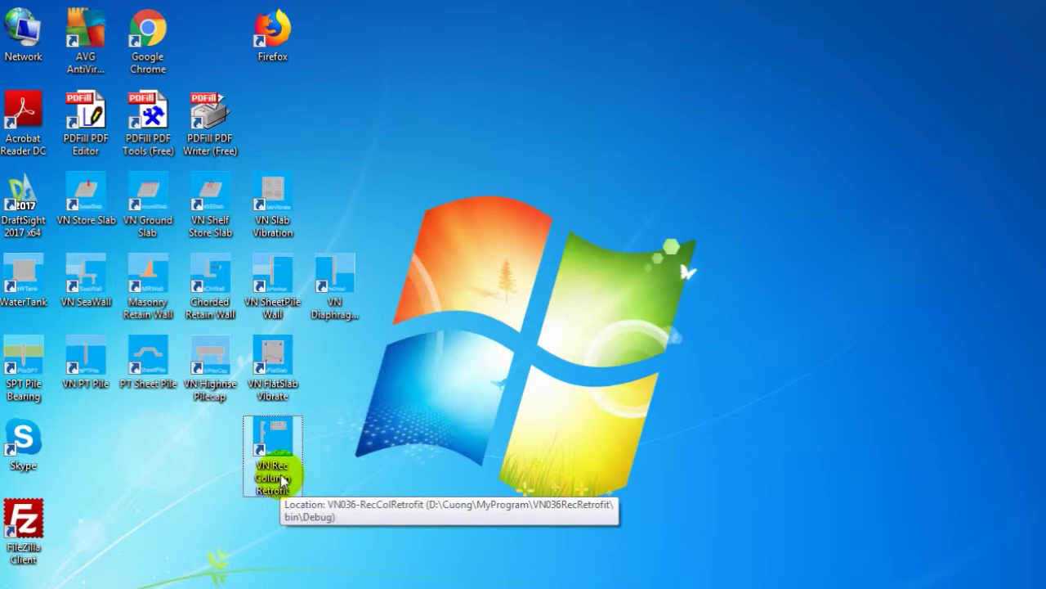
# Open the VN Rec Column Retrofit workbook from the desktop and read the user notes on the General sheet.
pyautogui.doubleClick(278, 474)
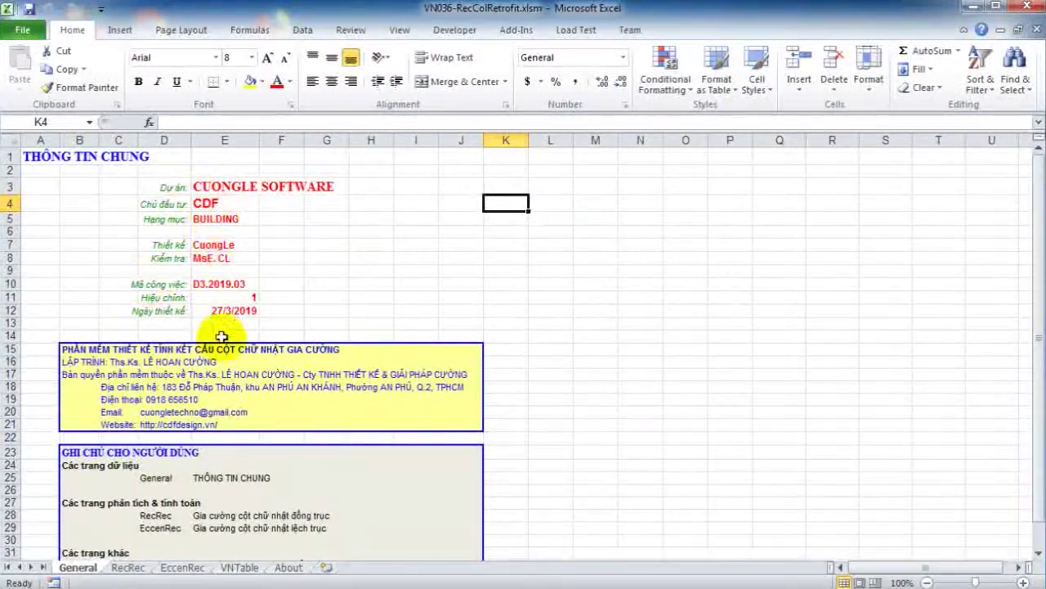
pyautogui.scroll(-1, 166, 453)
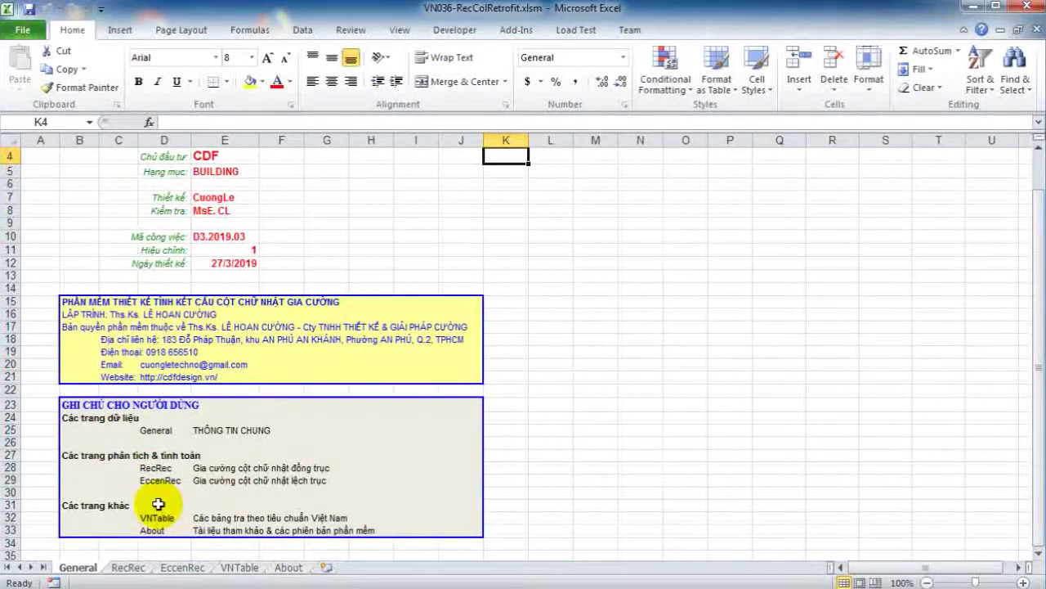
# Look through the RecRec sheet's material properties, column sections and reinforcement inputs for concentric column strengthening.
pyautogui.click(133, 567)
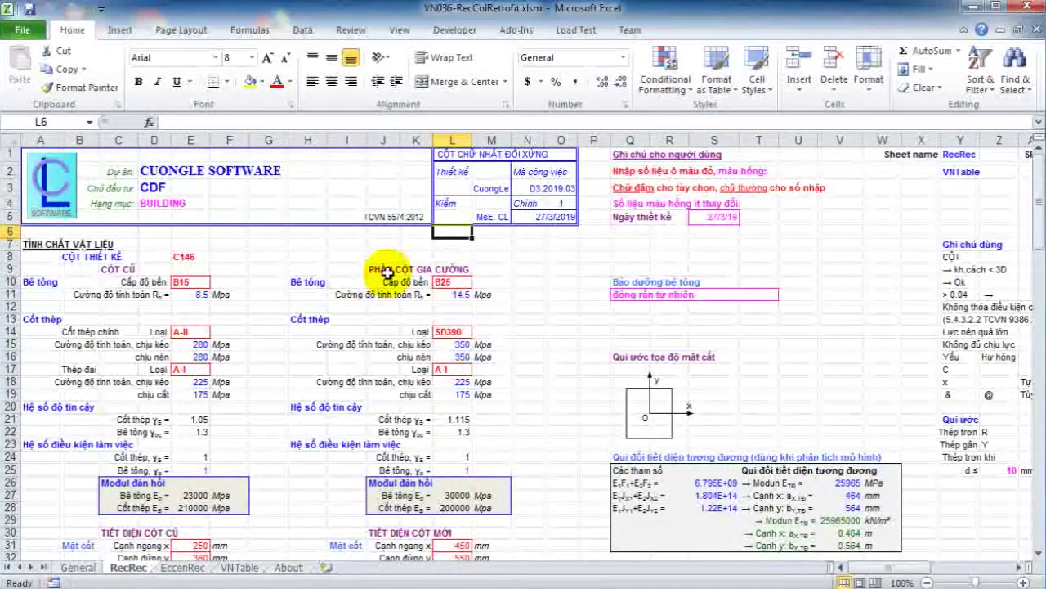
pyautogui.scroll(-7, 367, 302)
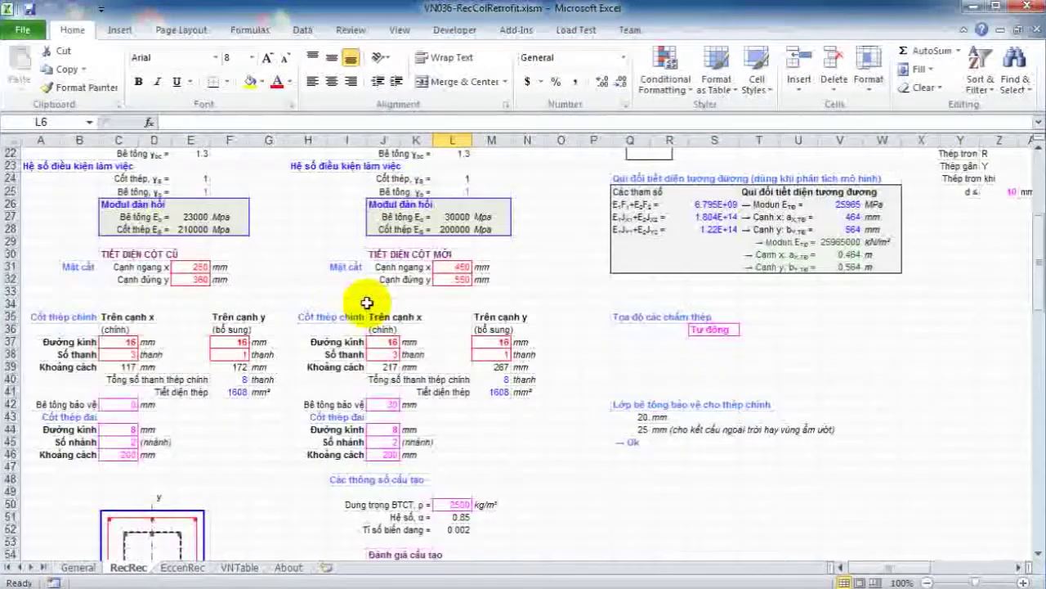
pyautogui.scroll(-5, 367, 303)
pyautogui.scroll(12, 364, 303)
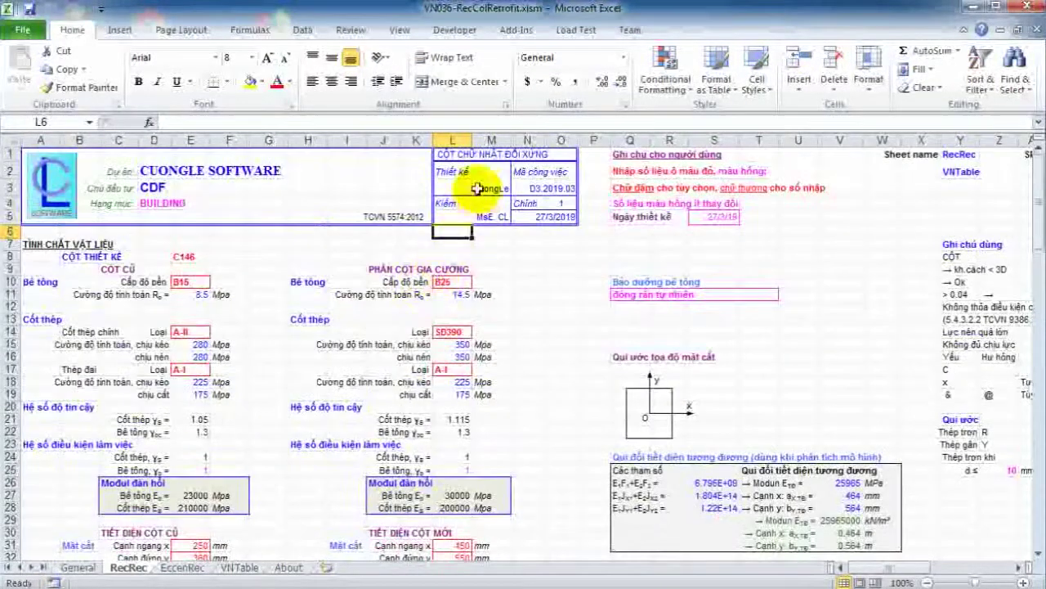
pyautogui.scroll(-9, 208, 516)
pyautogui.scroll(4, 206, 523)
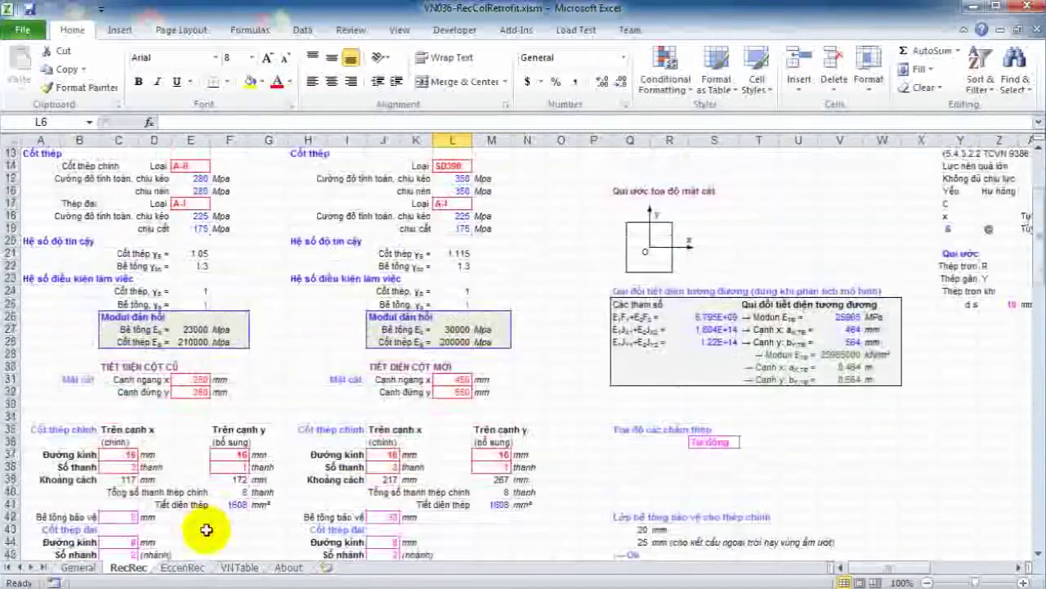
pyautogui.scroll(4, 206, 530)
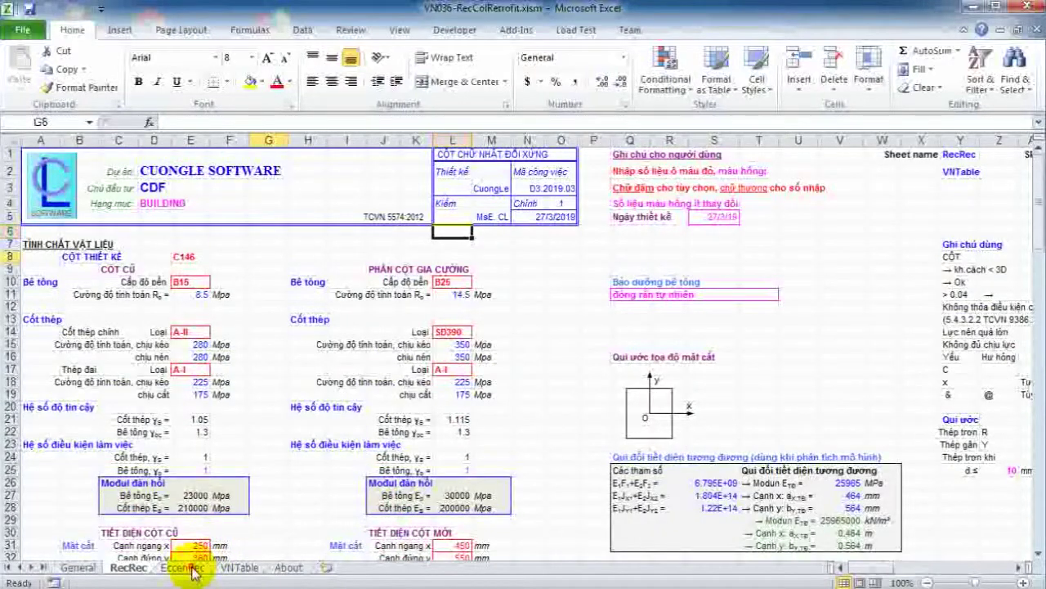
# Look through the EccenRec sheet's material, section and reinforcement inputs for eccentric column strengthening, down to the section drawing.
pyautogui.click(184, 568)
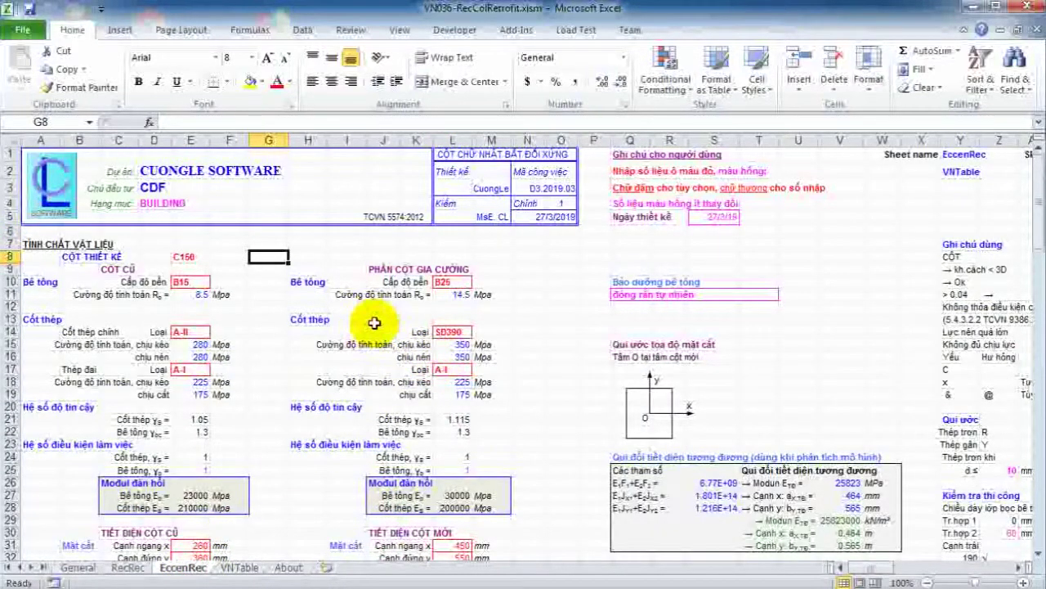
pyautogui.scroll(-1, 337, 315)
pyautogui.scroll(-6, 337, 316)
pyautogui.scroll(7, 336, 315)
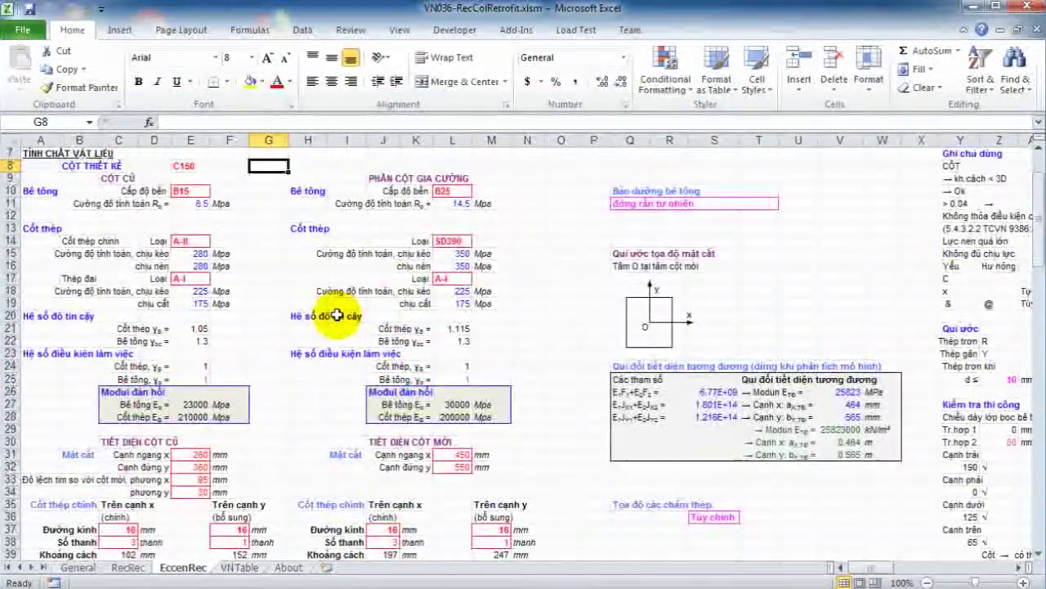
pyautogui.scroll(-12, 337, 316)
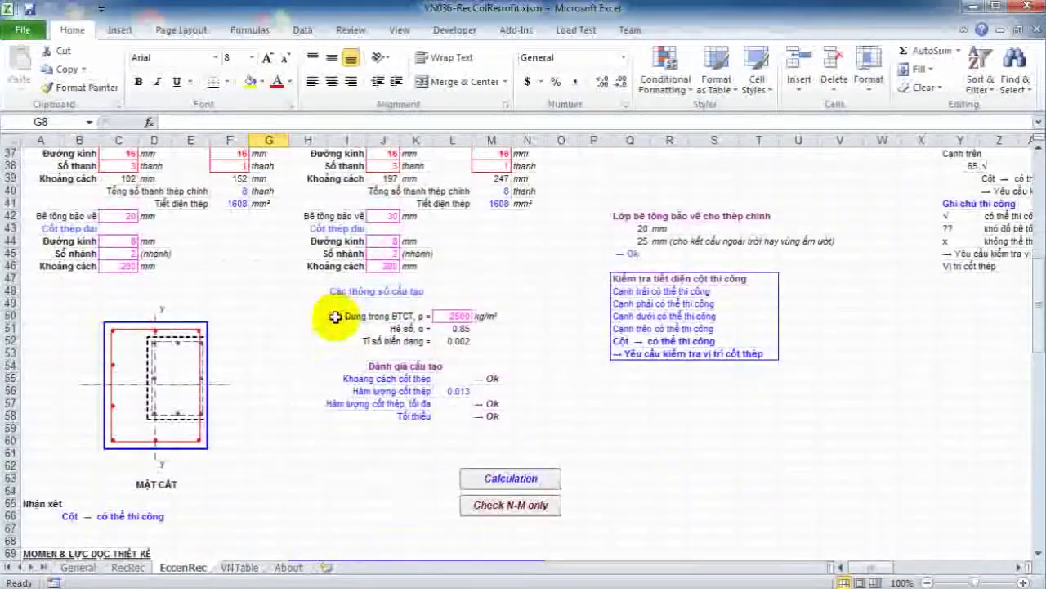
pyautogui.scroll(12, 218, 413)
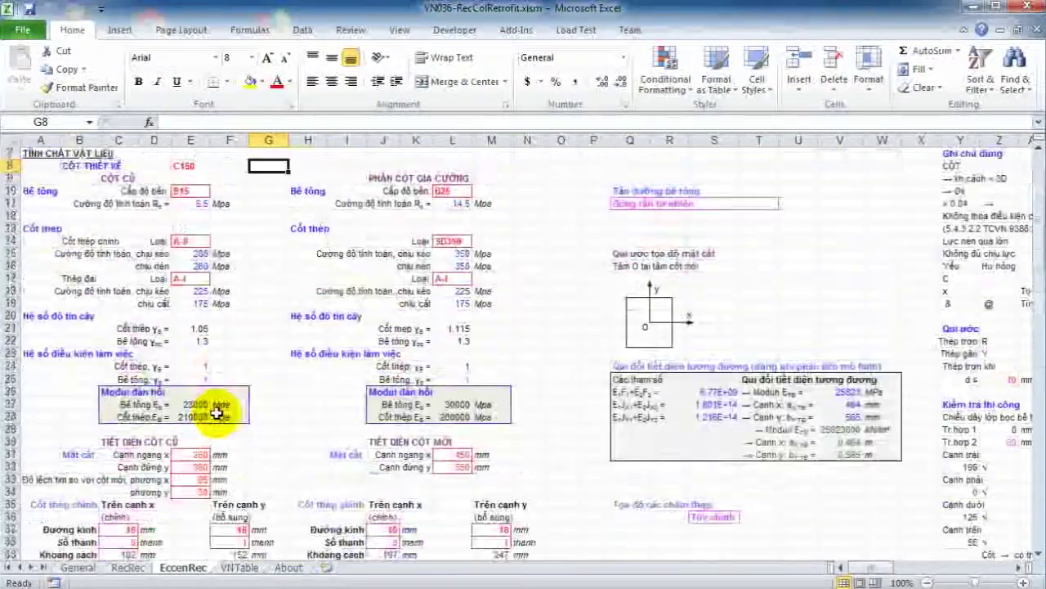
# Review the sheet list on the General sheet, then the VNTable lookup tables and the About sheet's references.
pyautogui.click(78, 567)
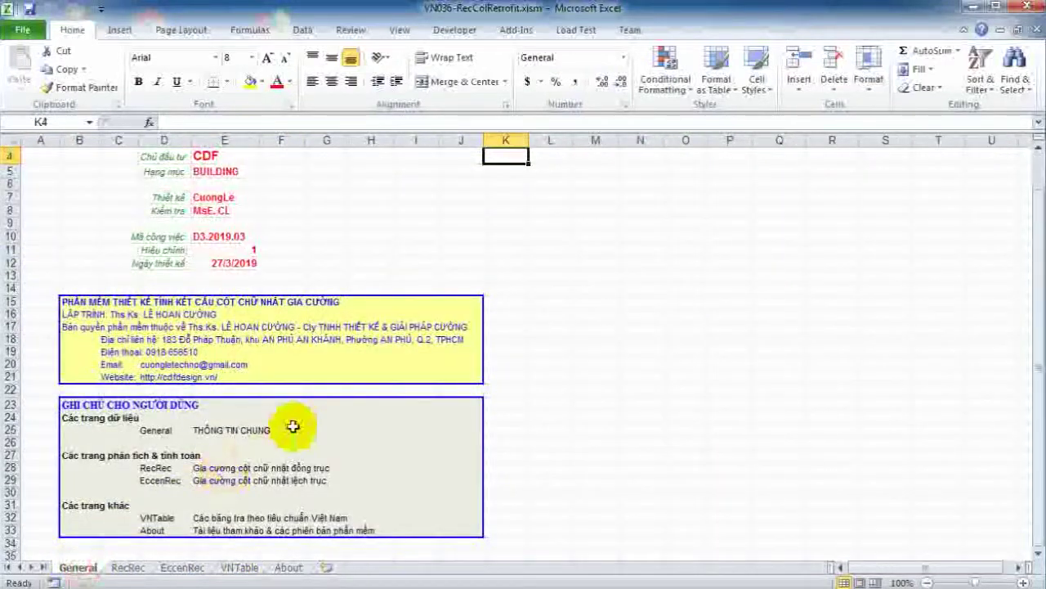
pyautogui.click(242, 567)
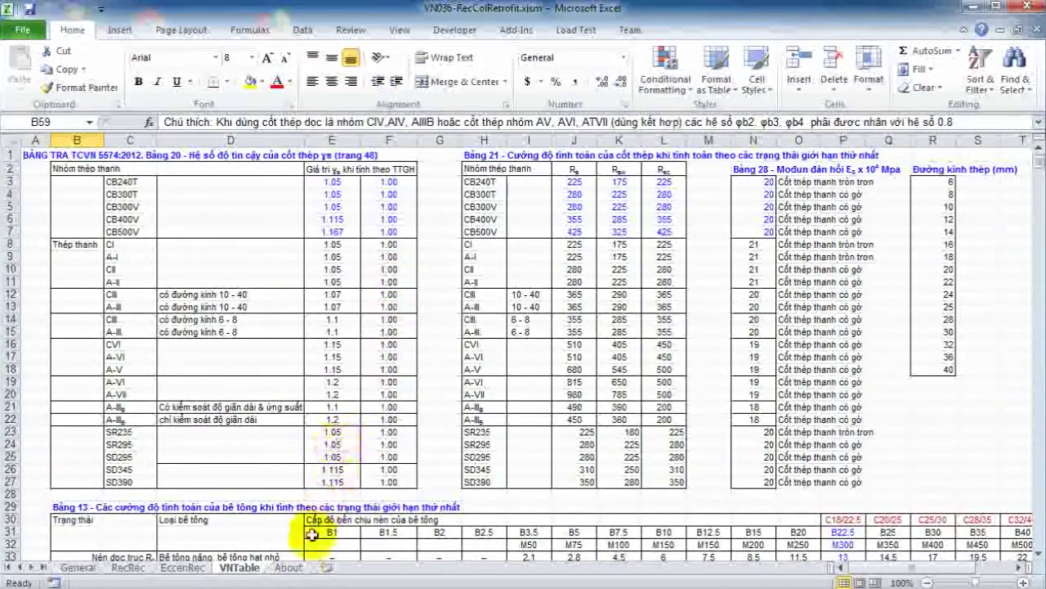
pyautogui.click(289, 567)
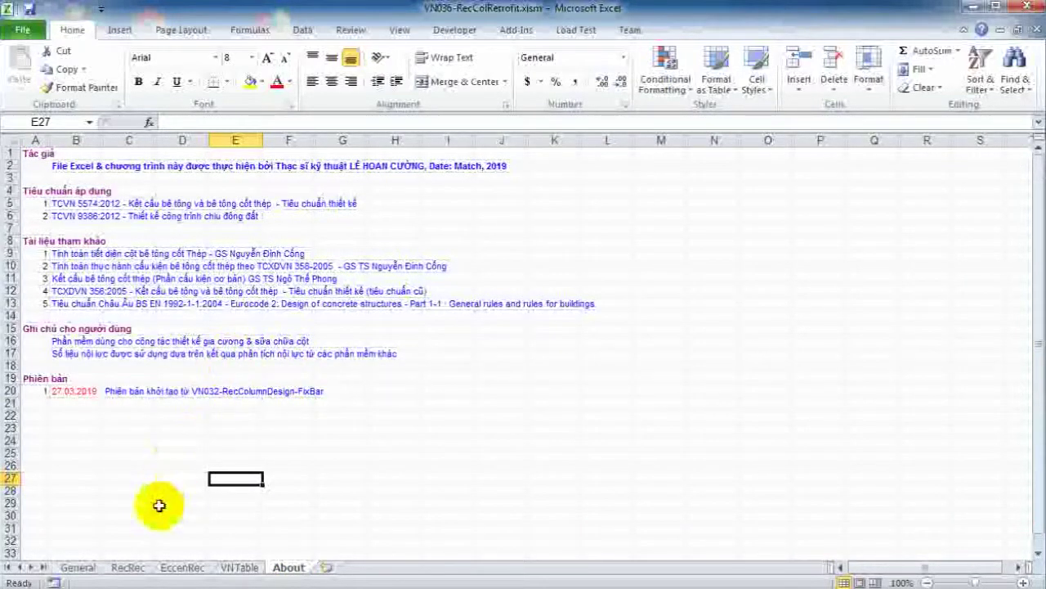
# On the General sheet, enter KHÁCH SẠN as the project, Cty du lịch as the owner and Sữaa chữa cột as the work item.
pyautogui.click(86, 571)
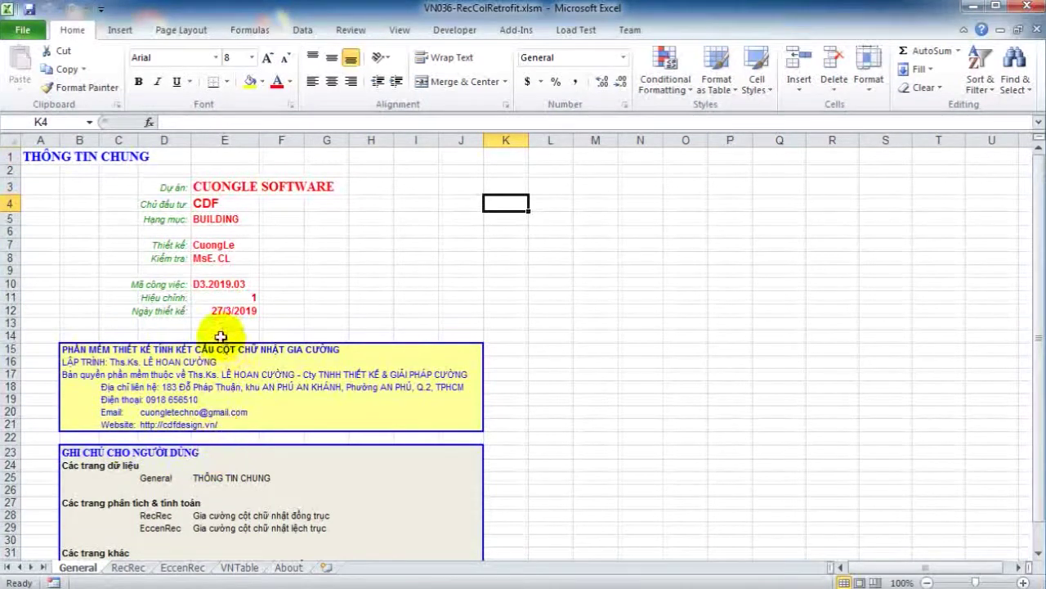
pyautogui.click(207, 188)
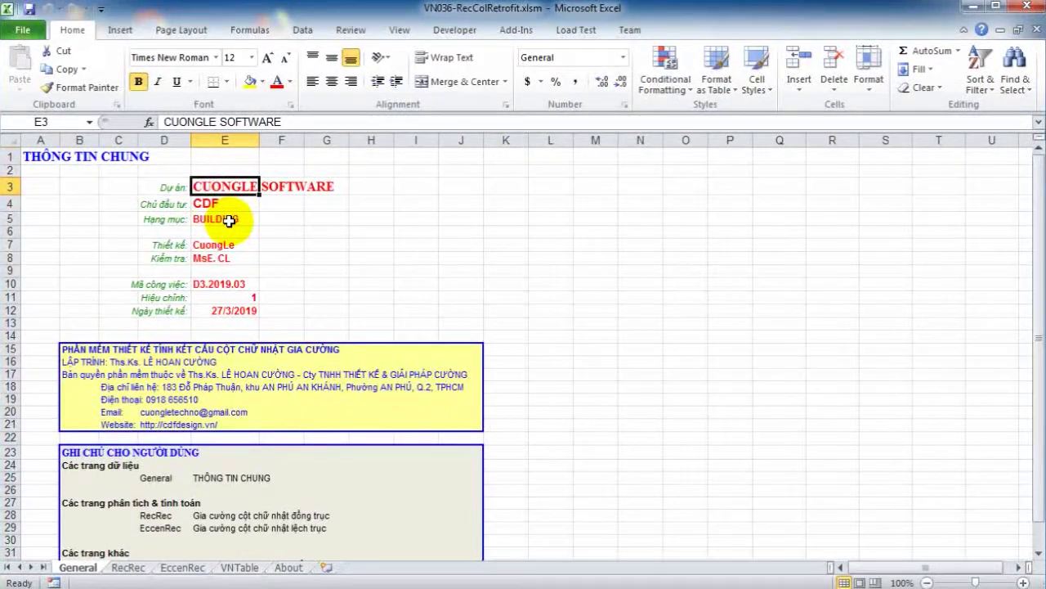
pyautogui.write('KHÁCH SẠN')
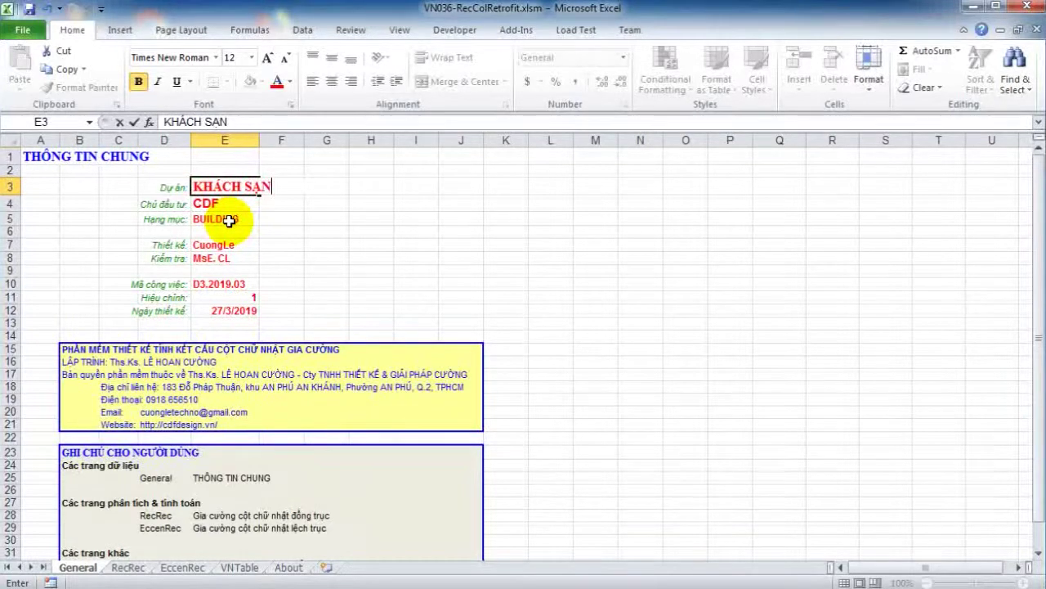
pyautogui.press('Return')
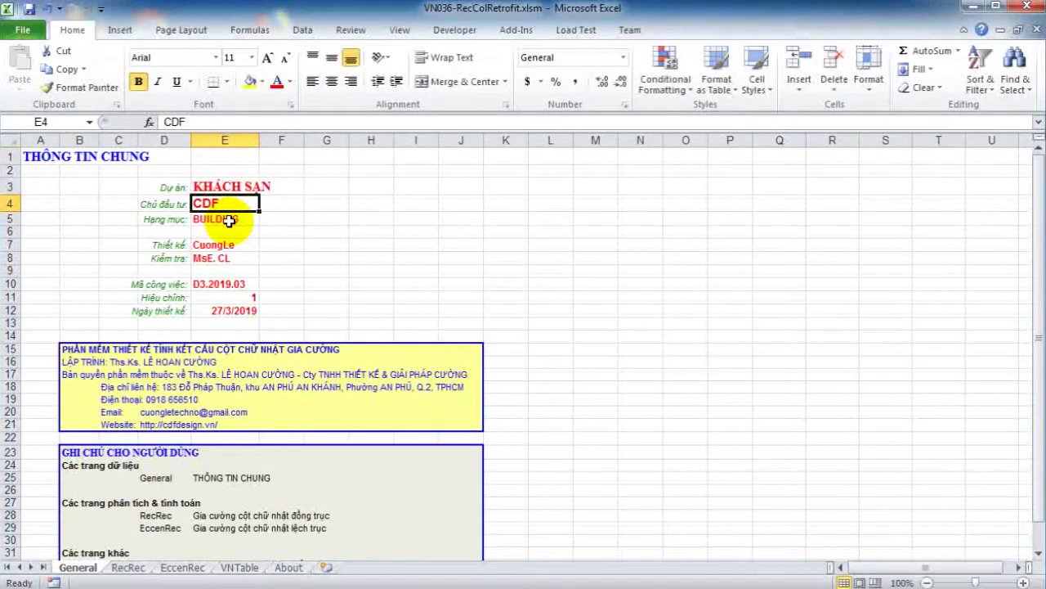
pyautogui.write('Cty du lịch')
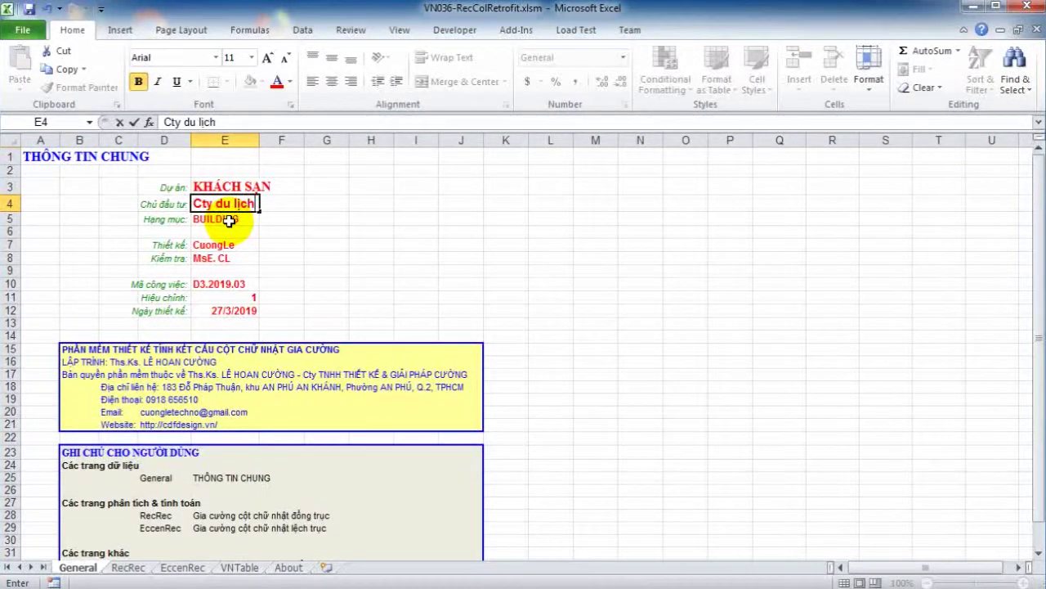
pyautogui.press('Return')
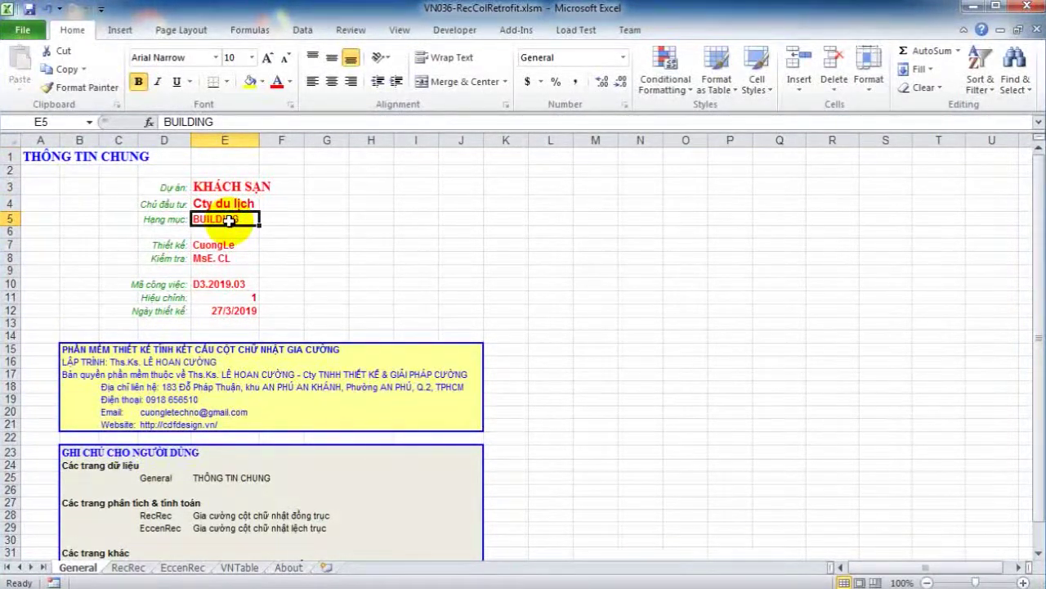
pyautogui.write('S')
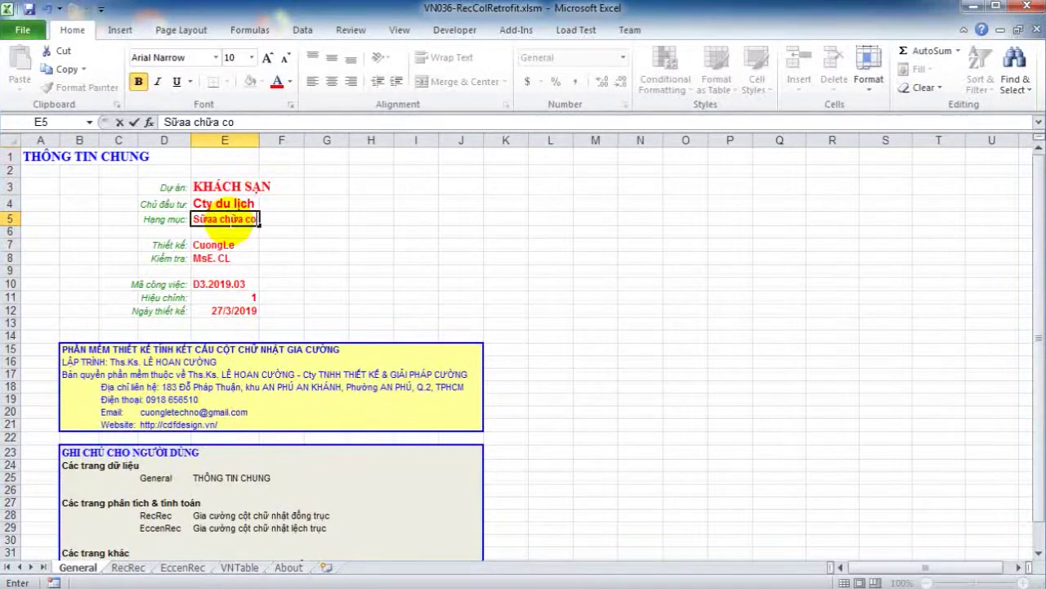
pyautogui.write('ũraa chữa côt')
pyautogui.press('Return')
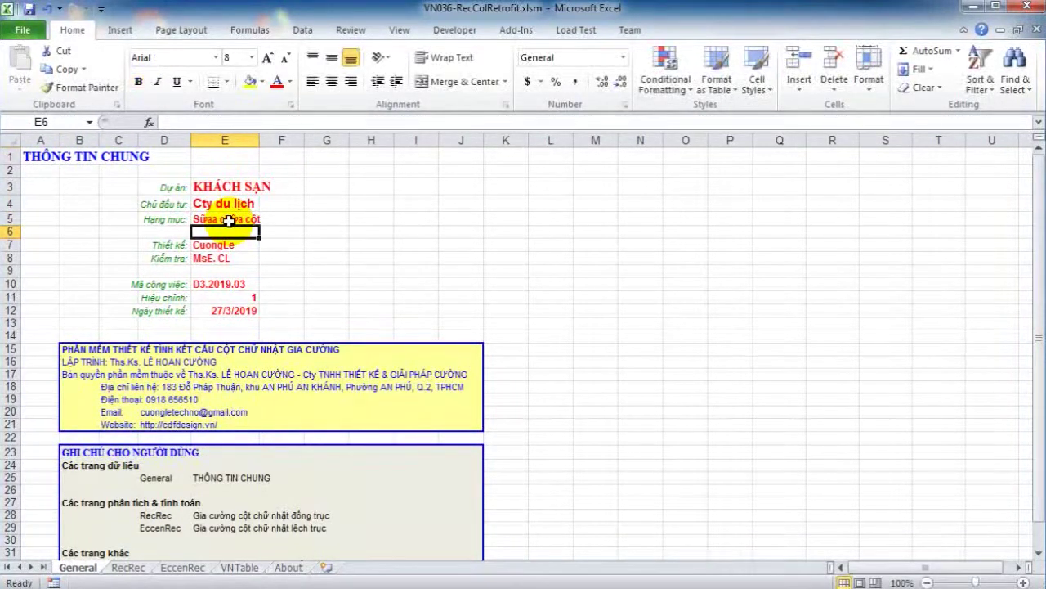
# Set the designer field to Bạn and the checker field to T.phòng on the General sheet.
pyautogui.click(221, 244)
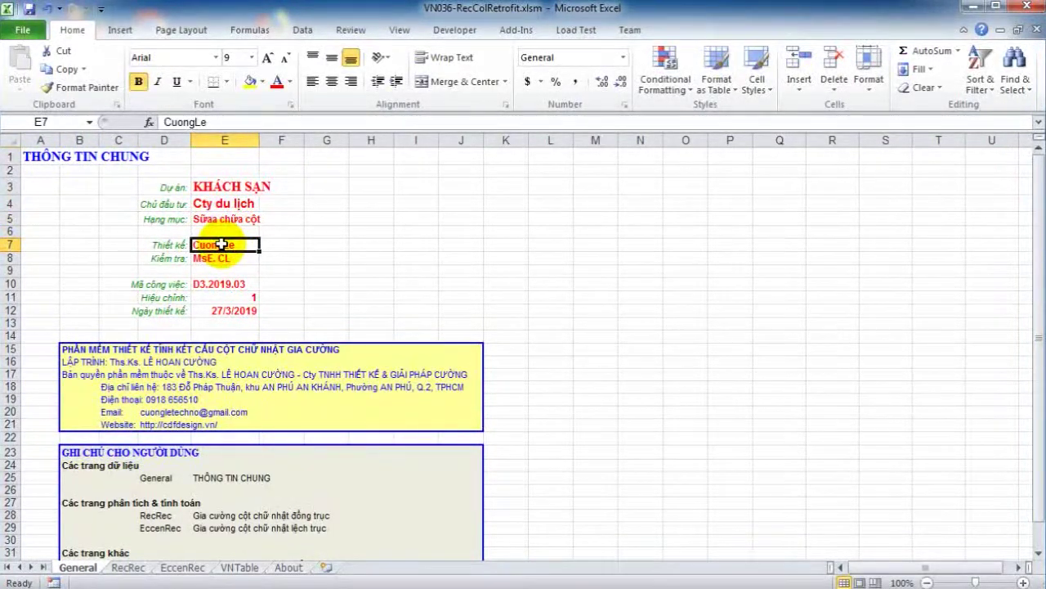
pyautogui.write('BẠ')
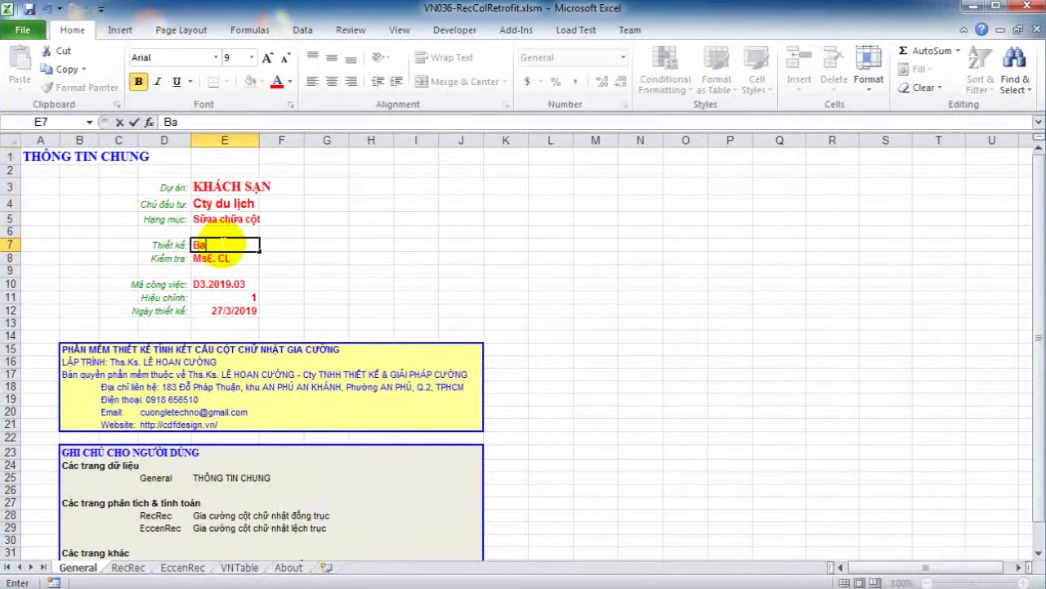
pyautogui.write('n')
pyautogui.press('Return')
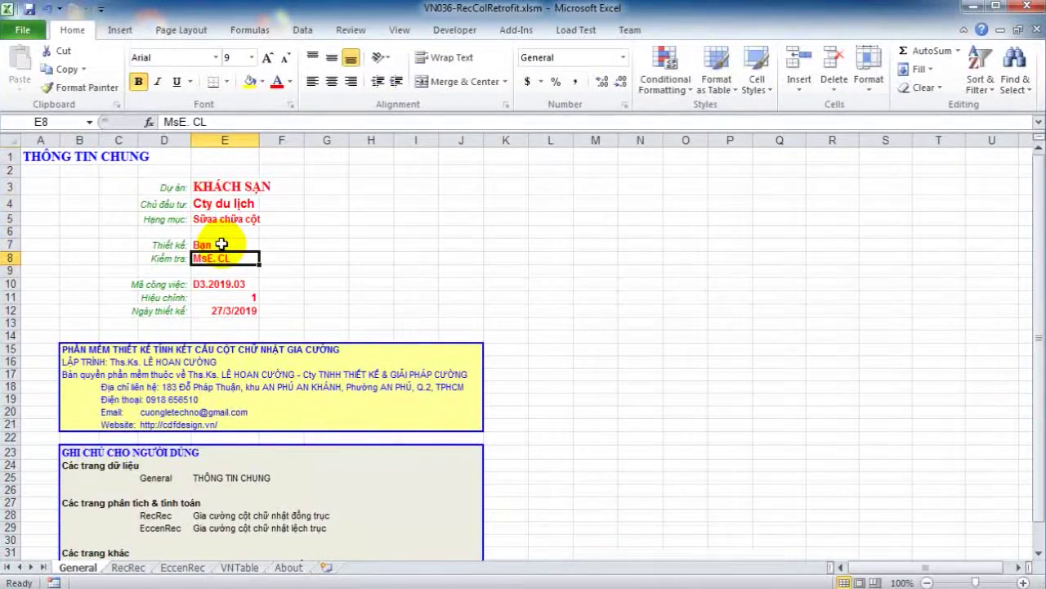
pyautogui.write('T.phòng')
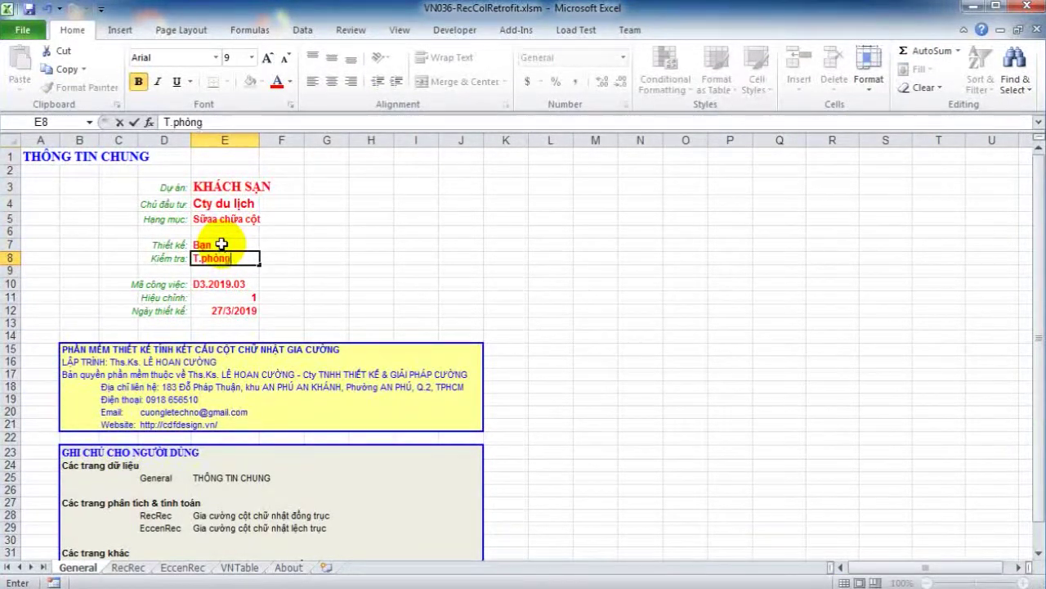
pyautogui.press('Return')
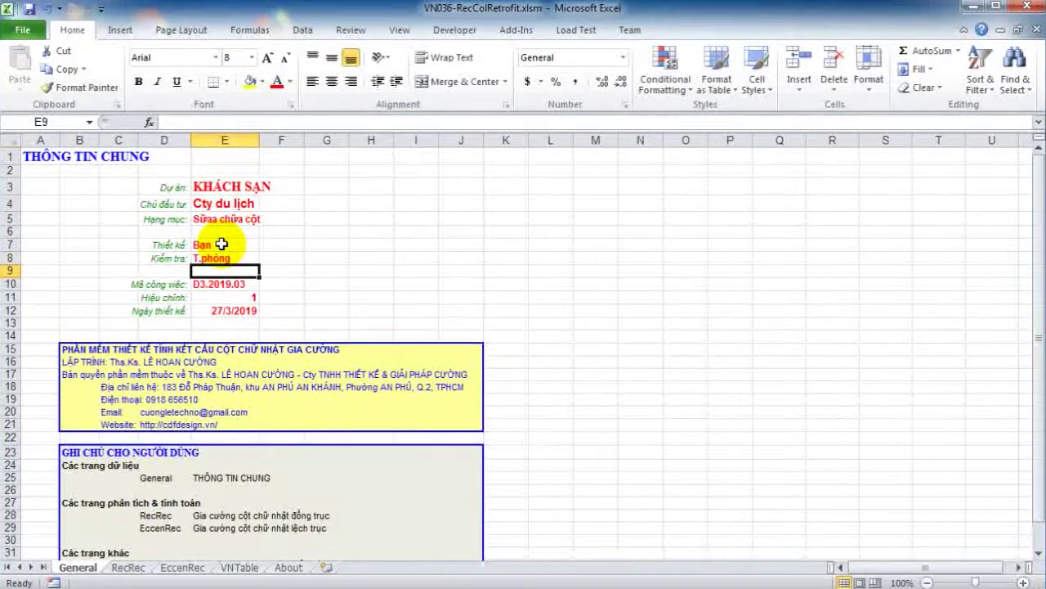
# Set the design date on the General sheet to 17/4/2019.
pyautogui.press('Down')
pyautogui.press('Down')
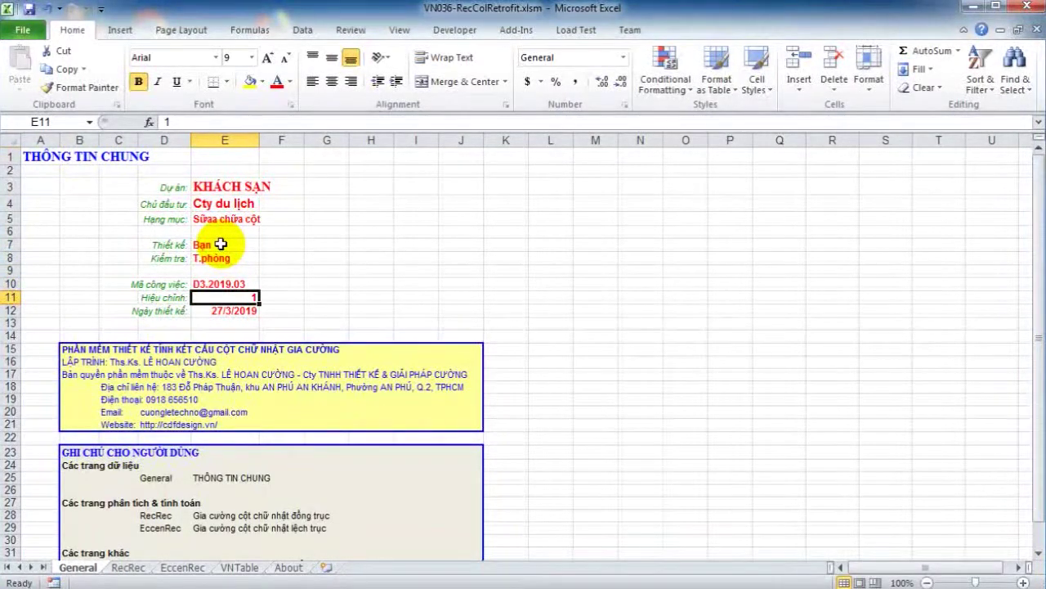
pyautogui.click(225, 313)
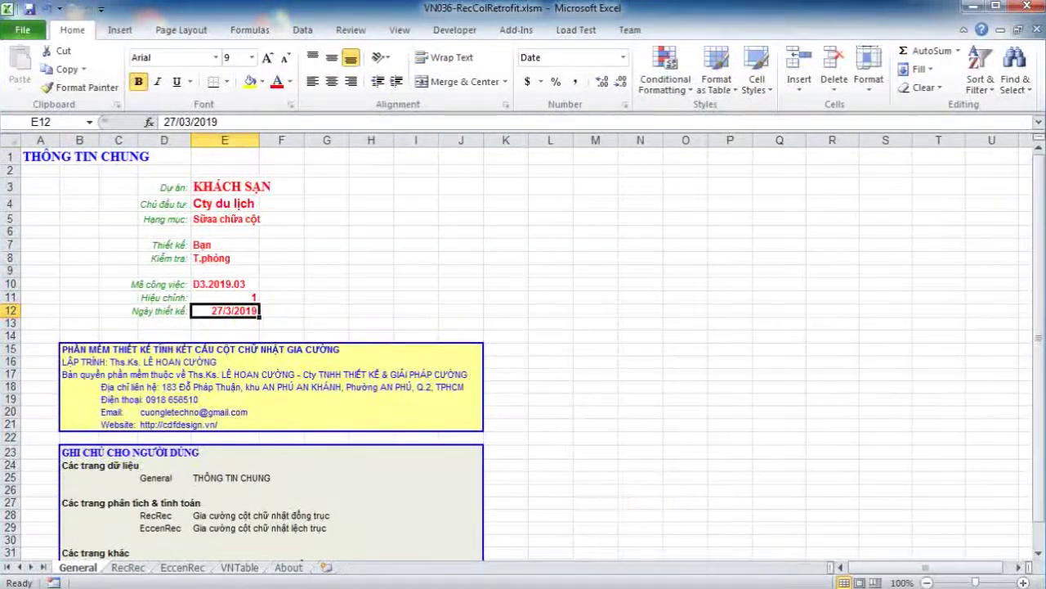
pyautogui.write('17')
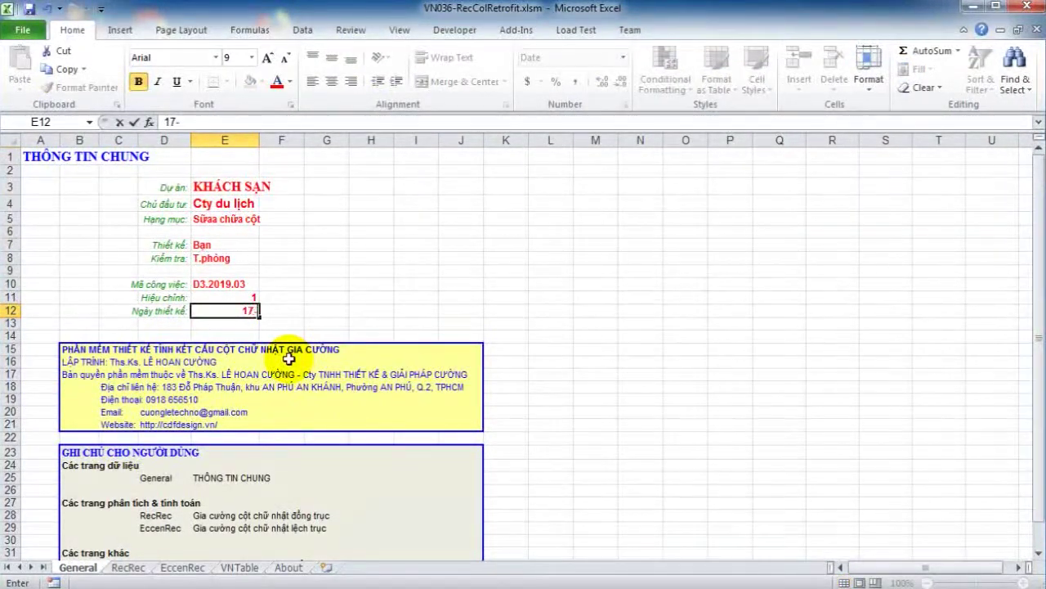
pyautogui.write('-4-19')
pyautogui.press('Return')
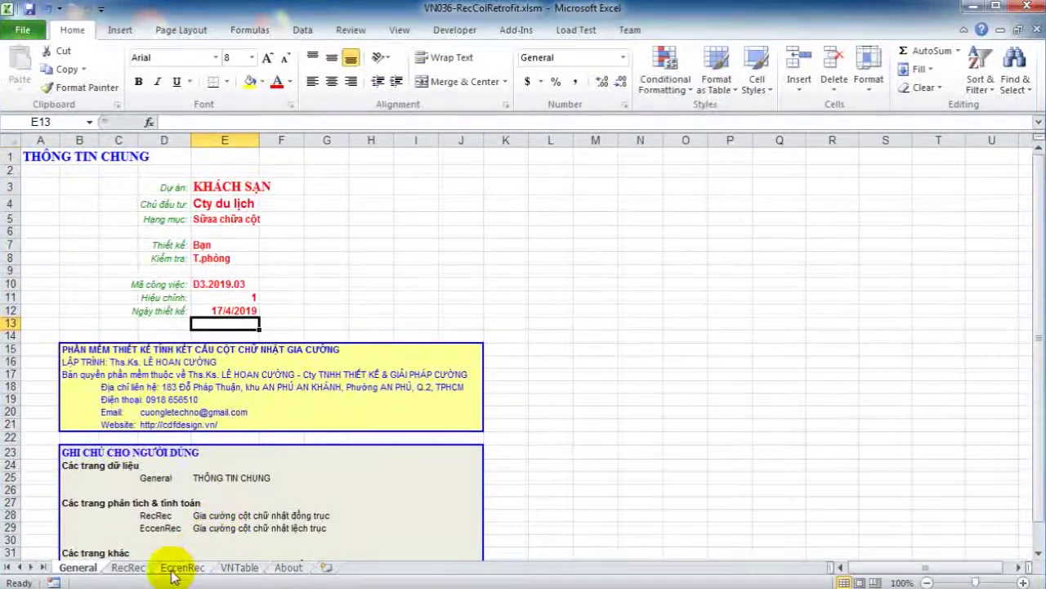
# On the RecRec sheet, choose B15 as the old column's concrete grade and look over its main reinforcement type.
pyautogui.click(129, 567)
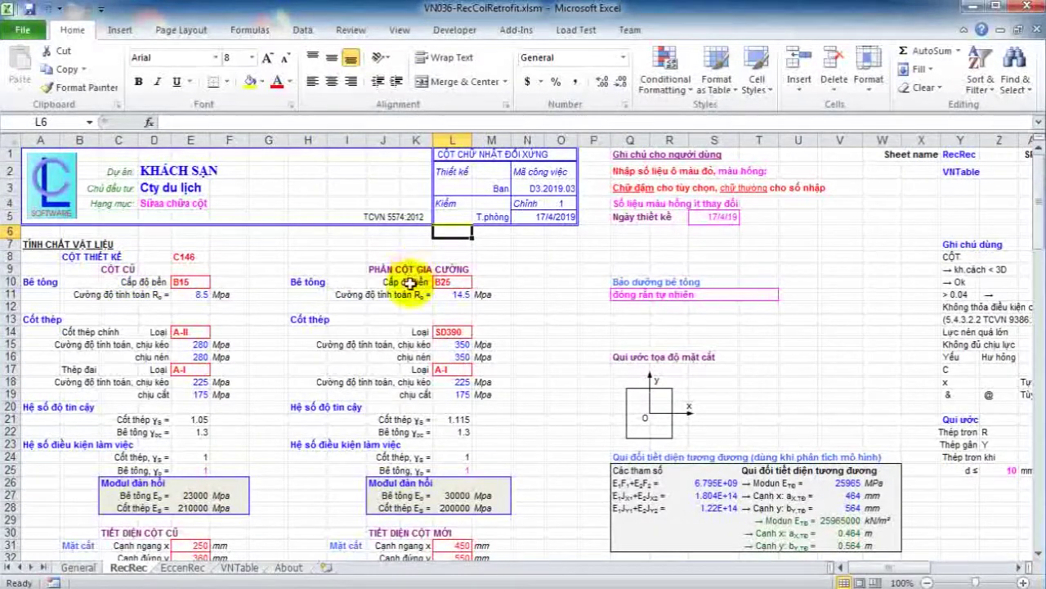
pyautogui.scroll(-1, 409, 294)
pyautogui.scroll(1, 409, 292)
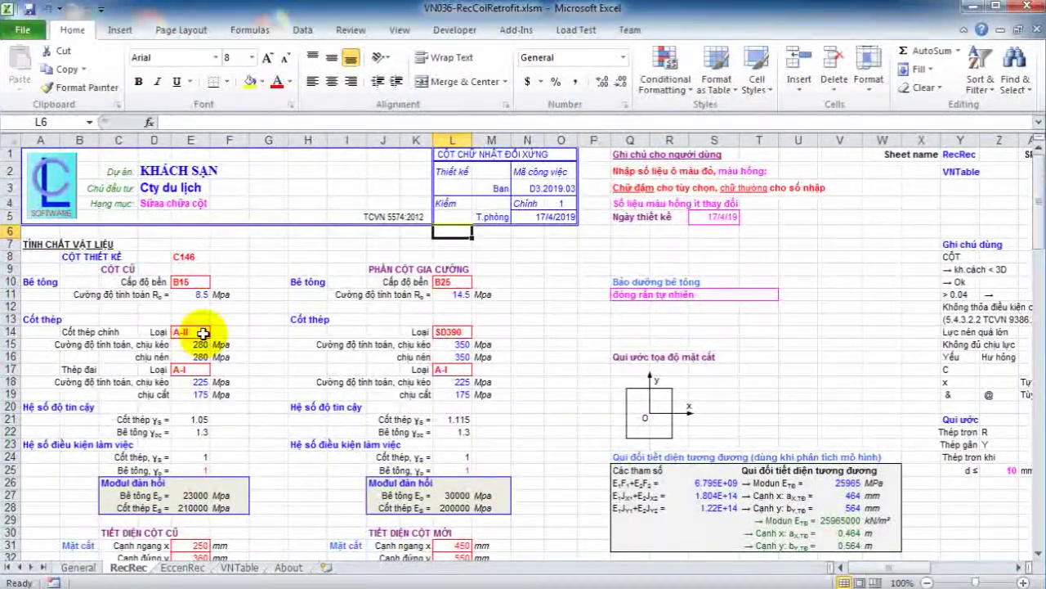
pyautogui.scroll(-2, 204, 346)
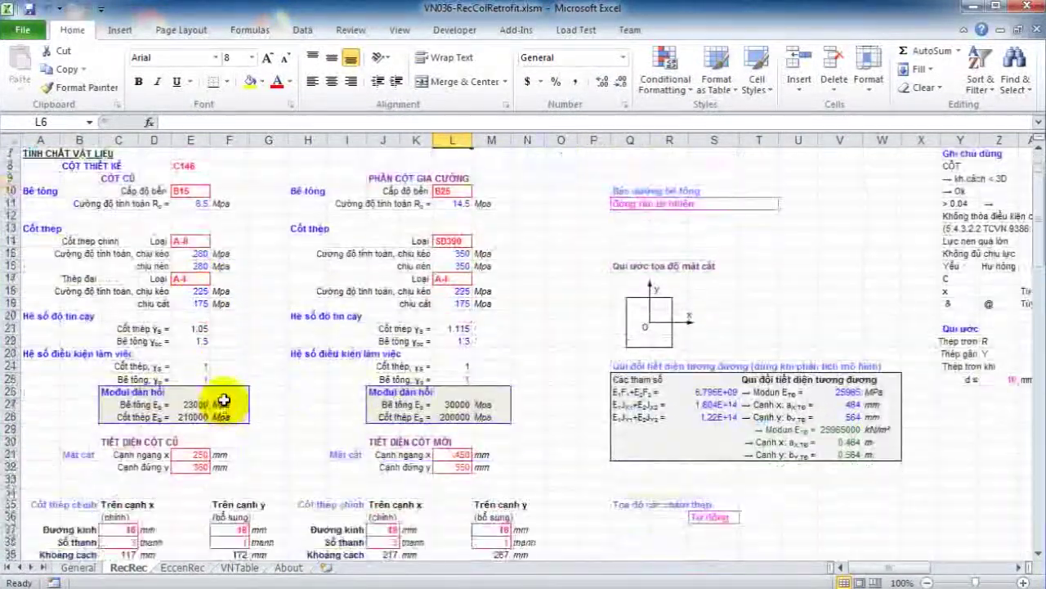
pyautogui.scroll(2, 202, 312)
pyautogui.click(199, 284)
pyautogui.click(217, 282)
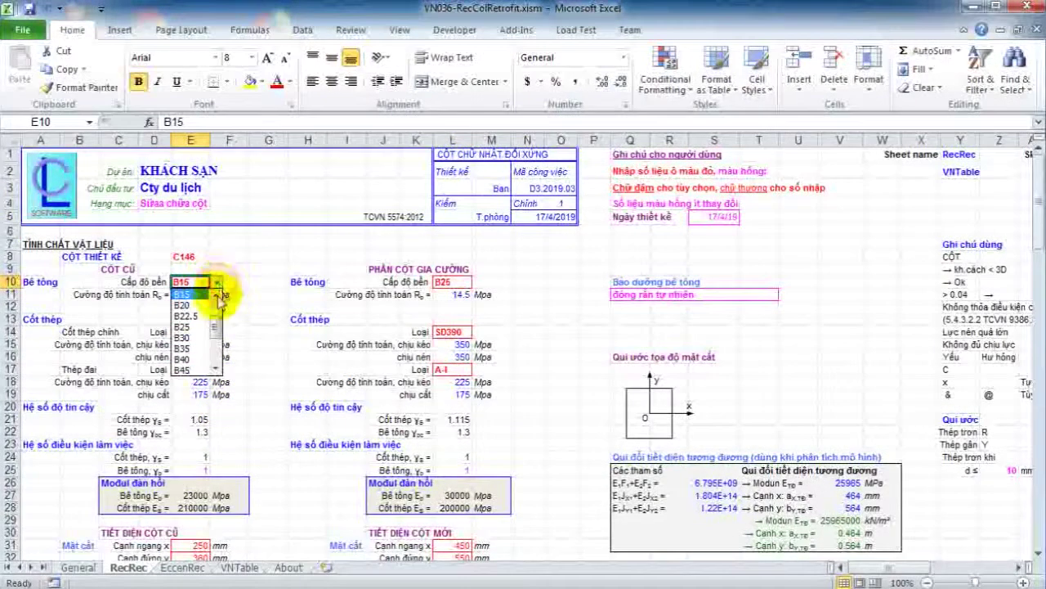
pyautogui.click(183, 293)
pyautogui.click(191, 332)
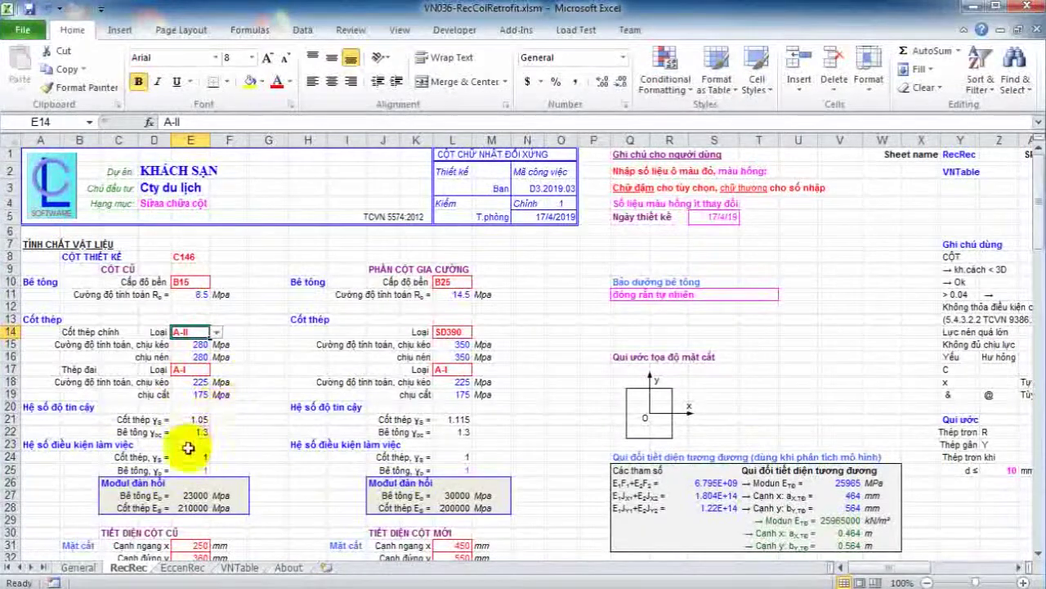
pyautogui.scroll(-2, 221, 428)
pyautogui.scroll(2, 327, 360)
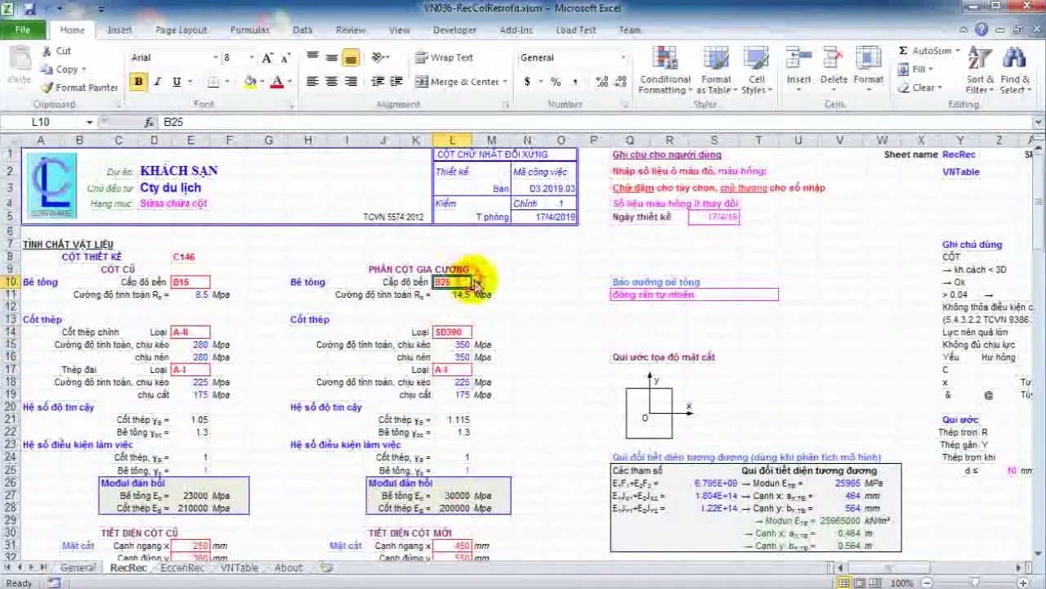
# Choose B25 as the concrete grade and SD390 as the main reinforcement type for the strengthening part.
pyautogui.click(478, 282)
pyautogui.click(448, 296)
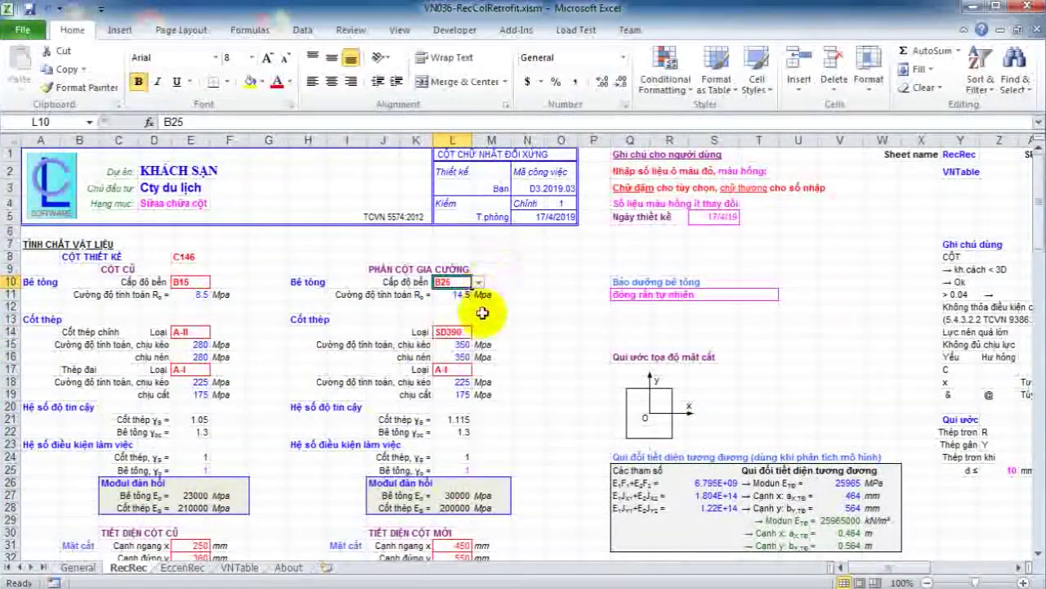
pyautogui.click(467, 332)
pyautogui.click(479, 332)
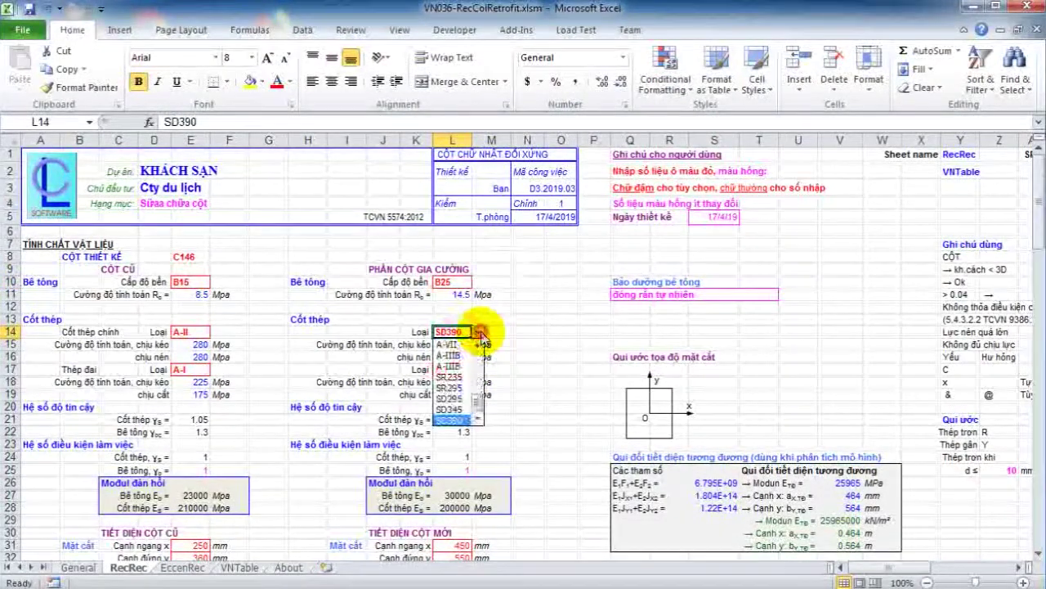
pyautogui.click(479, 346)
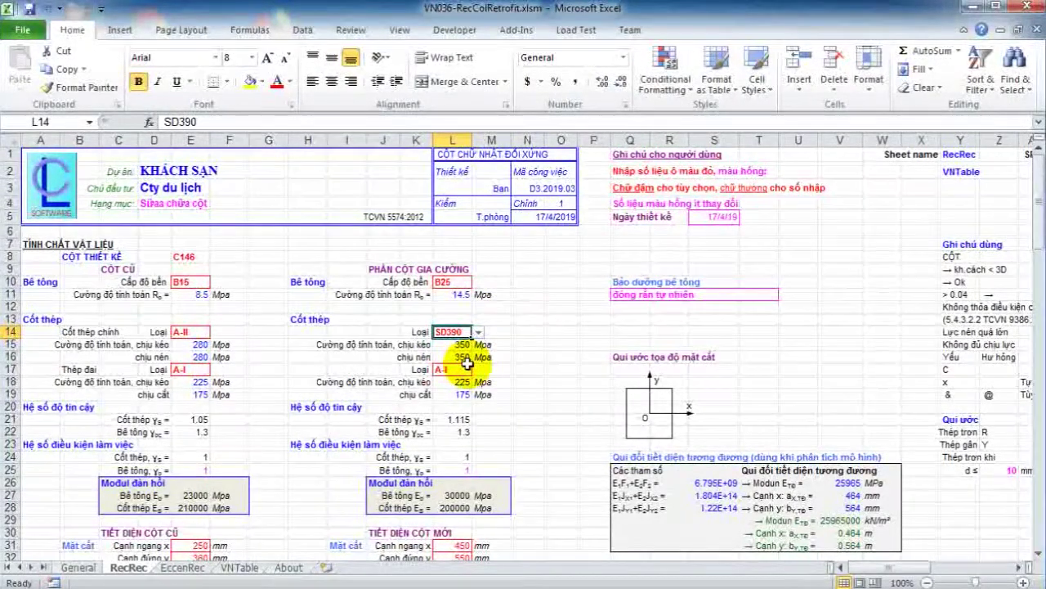
# Set the old column's concrete working-condition factor to 0.9.
pyautogui.scroll(-2, 464, 365)
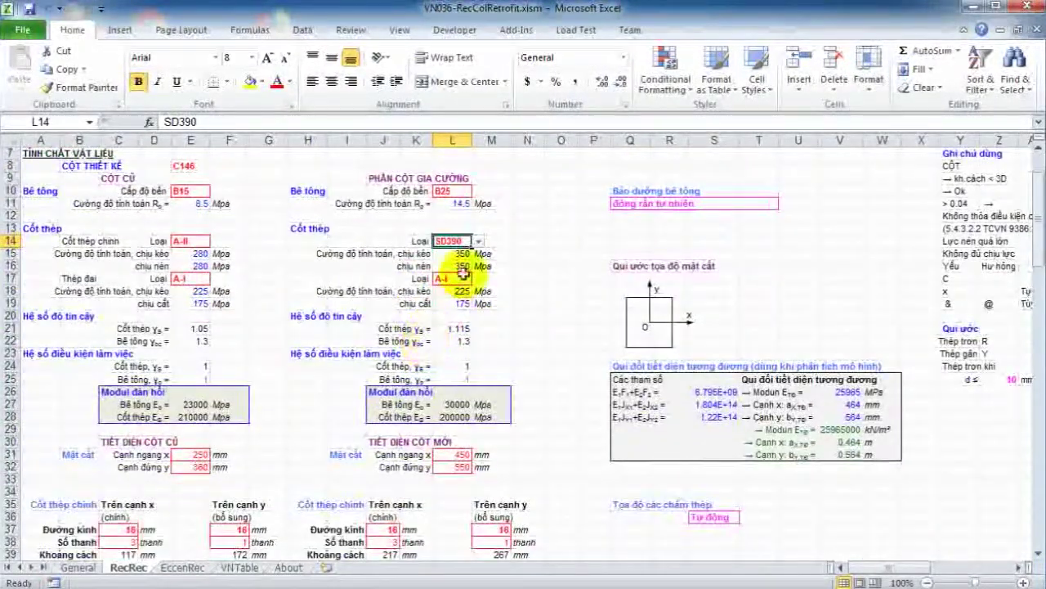
pyautogui.scroll(-2, 404, 381)
pyautogui.scroll(2, 280, 425)
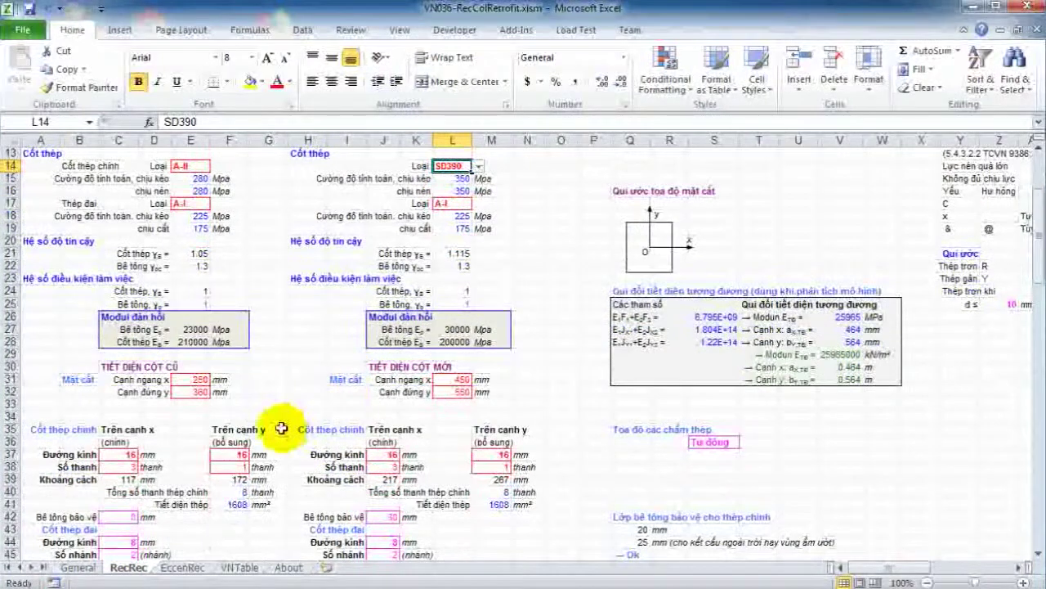
pyautogui.scroll(2, 178, 415)
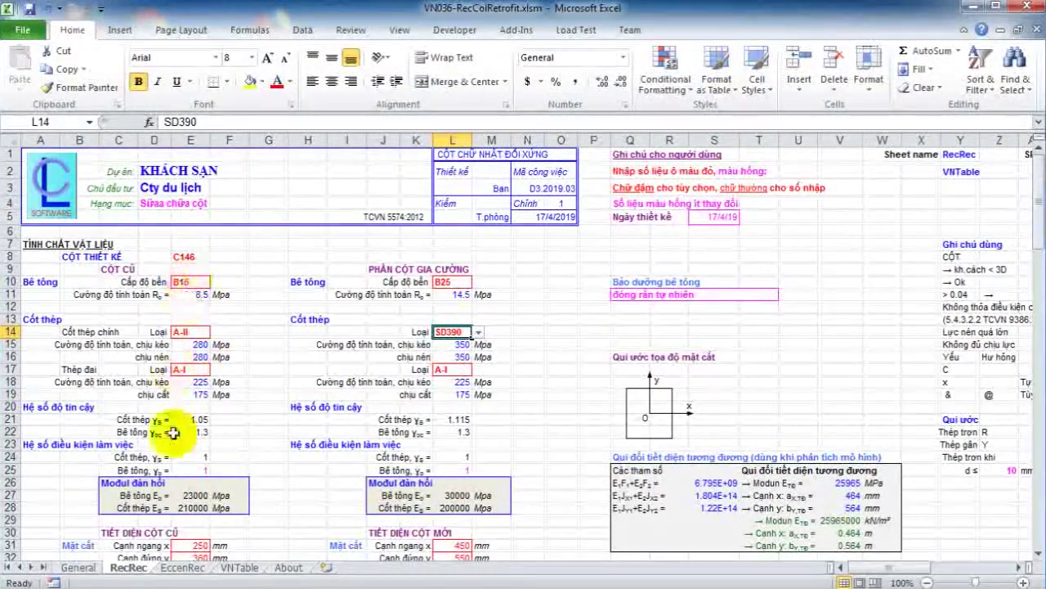
pyautogui.click(204, 471)
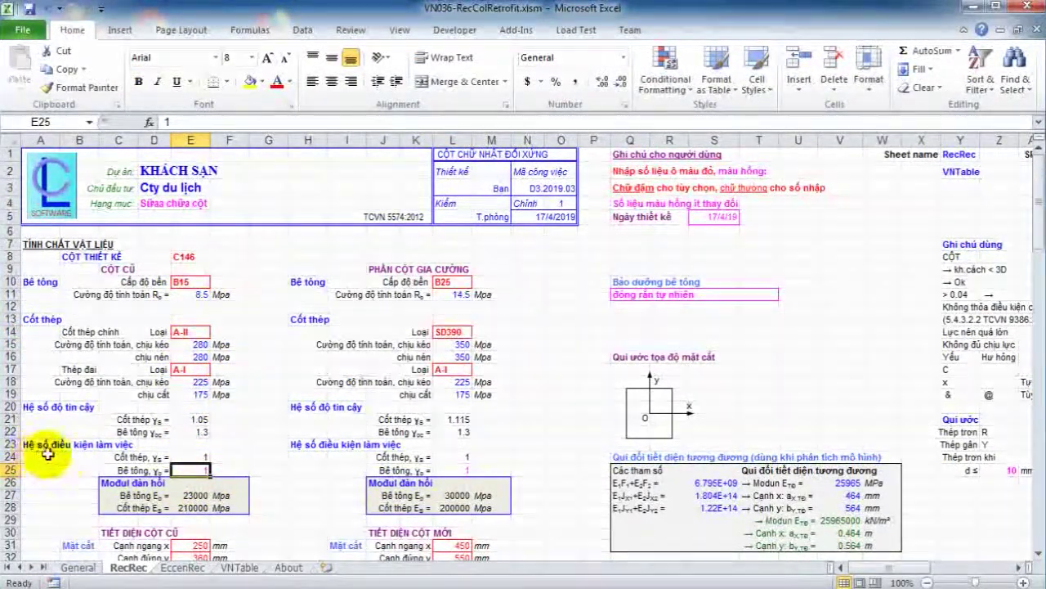
pyautogui.scroll(-1, 188, 416)
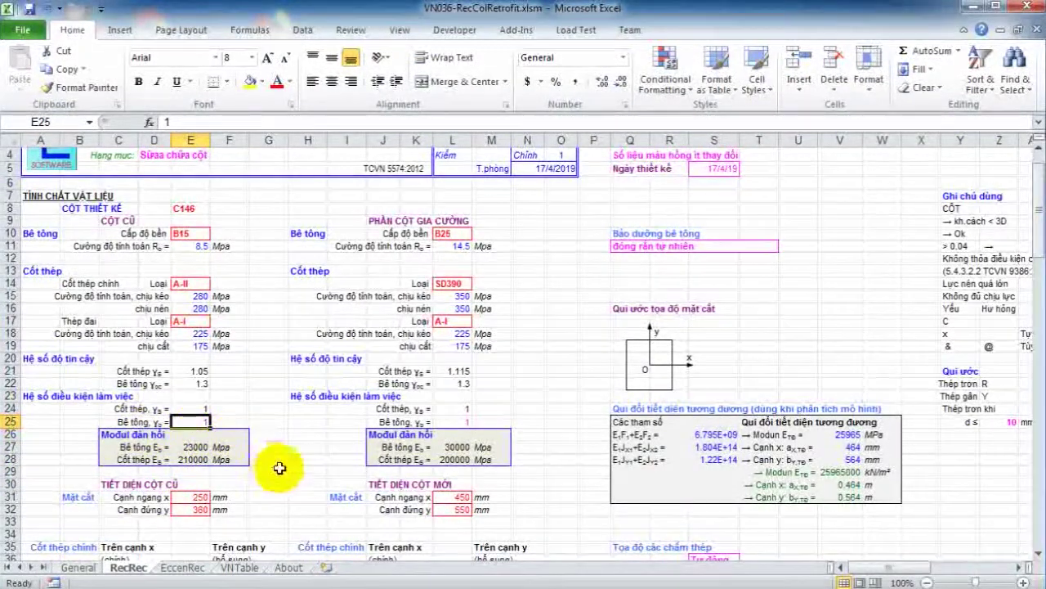
pyautogui.write('0.9')
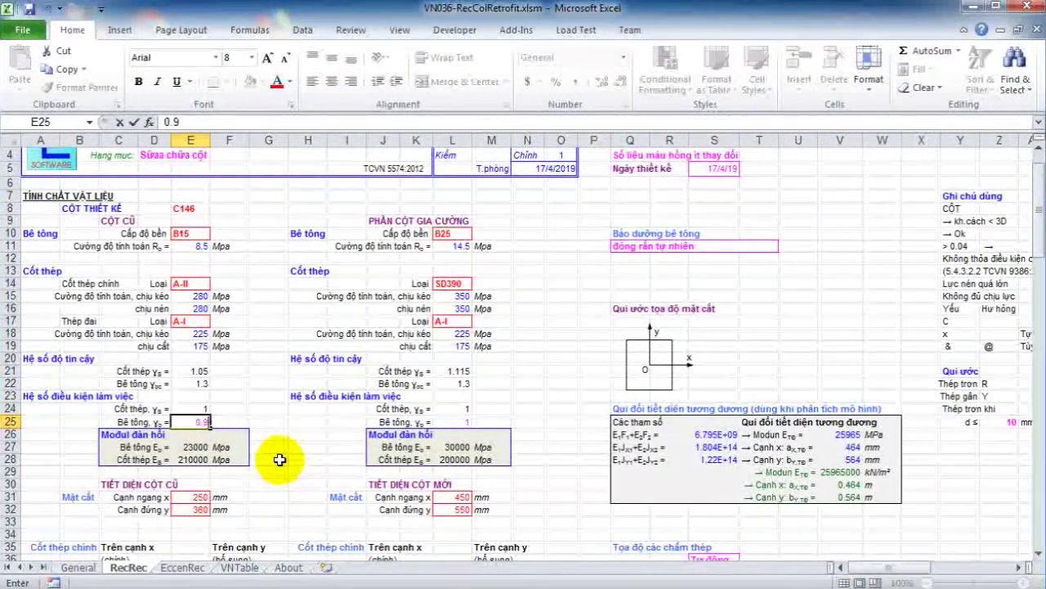
pyautogui.press('Return')
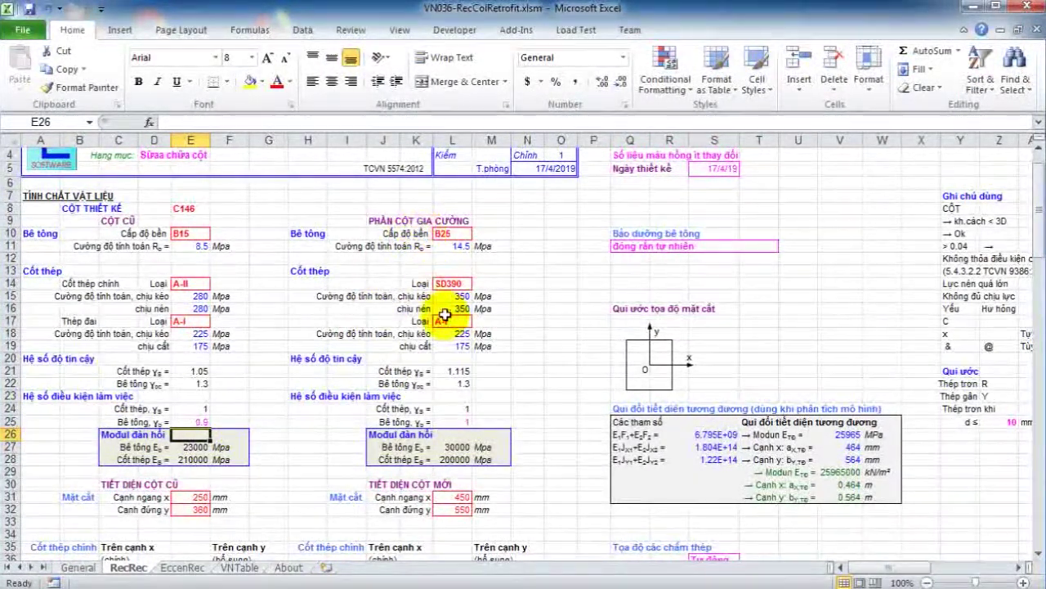
# Set the strengthening part's concrete working-condition factor to 0.9.
pyautogui.click(464, 421)
pyautogui.scroll(-2, 468, 421)
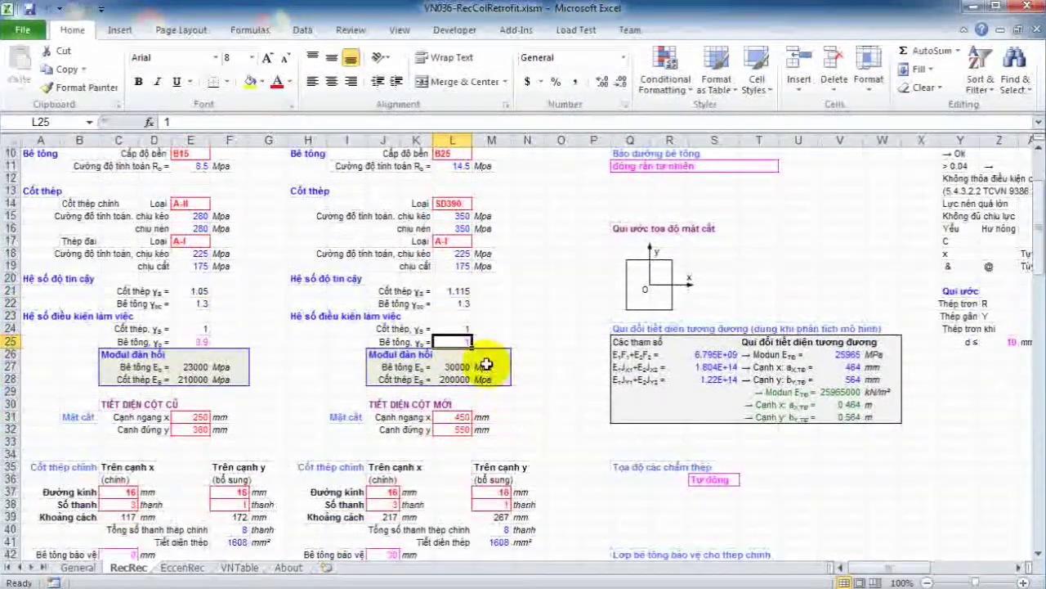
pyautogui.scroll(-7, 487, 364)
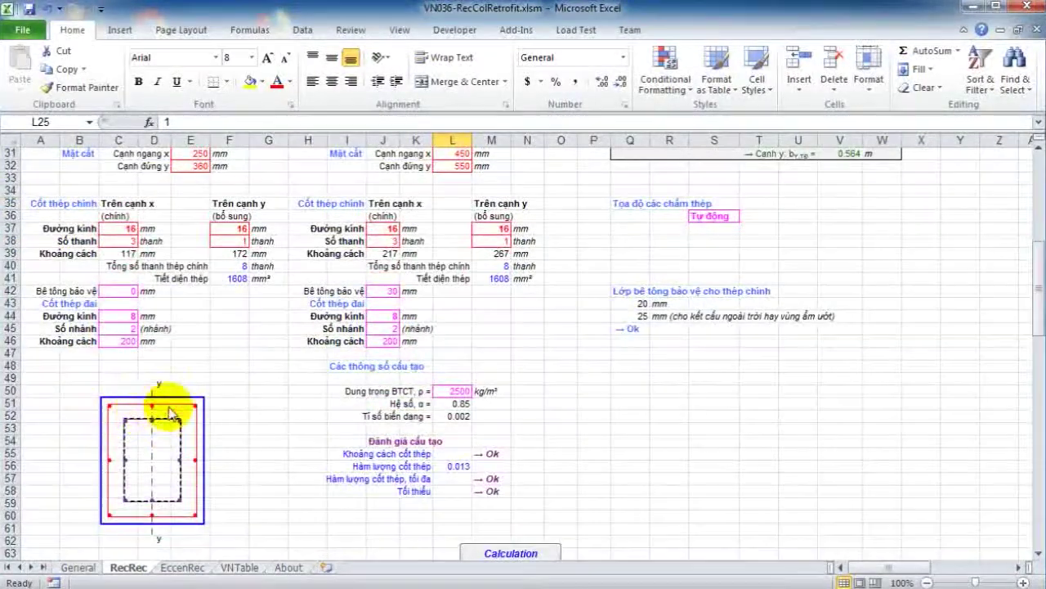
pyautogui.scroll(5, 434, 327)
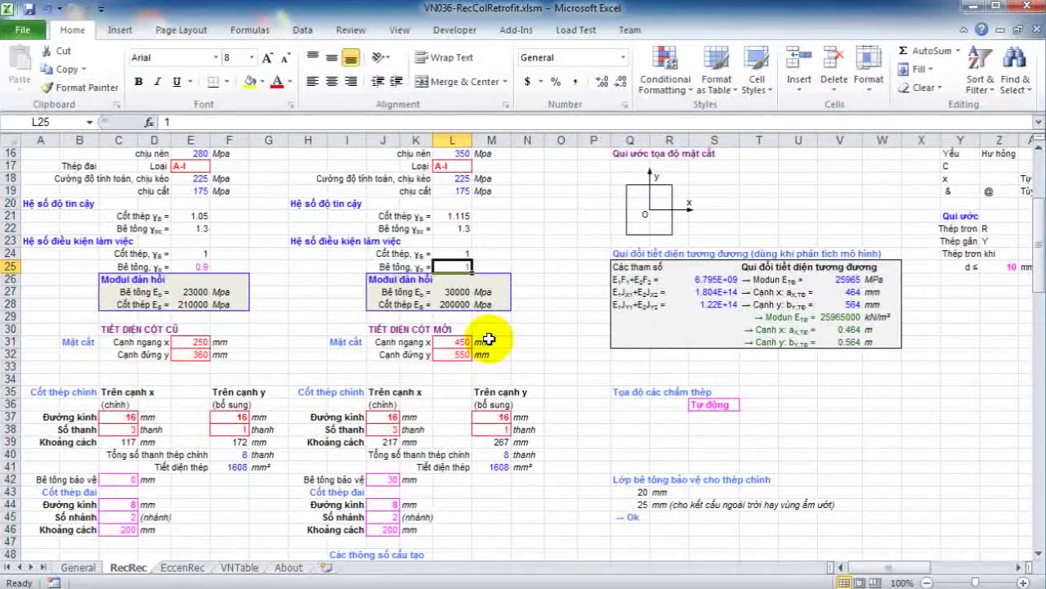
pyautogui.write('0.9')
pyautogui.press('Return')
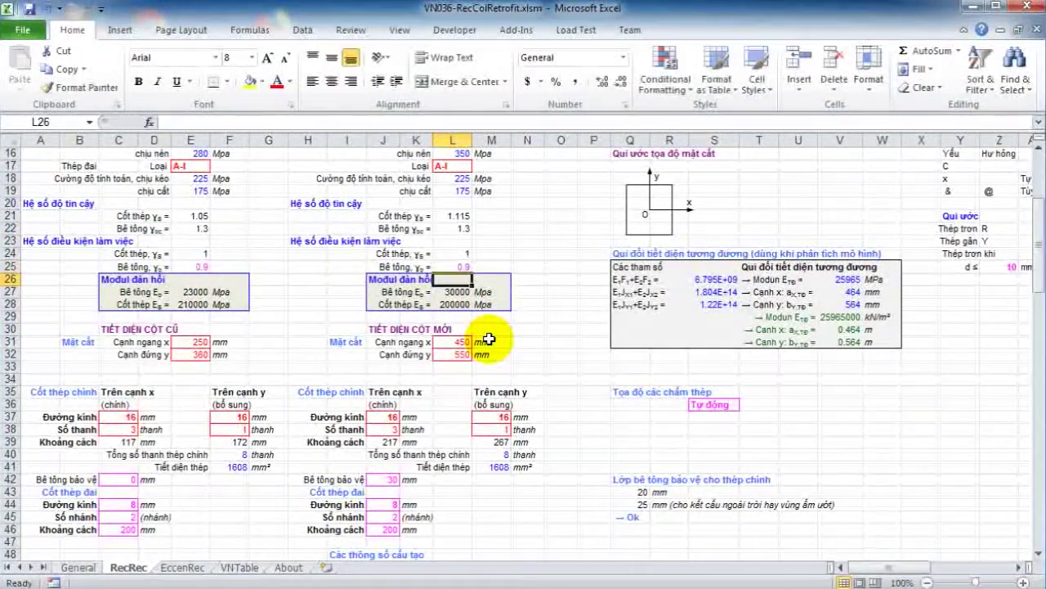
# Set the old column's cross-section to 210 mm for side x and 320 mm for side y.
pyautogui.scroll(-2, 343, 294)
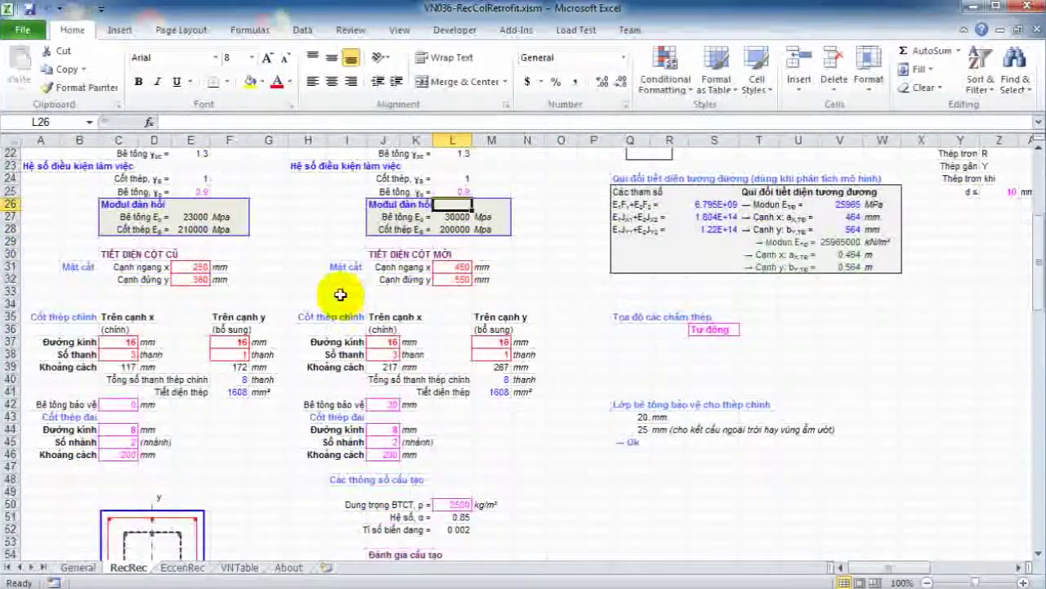
pyautogui.click(198, 272)
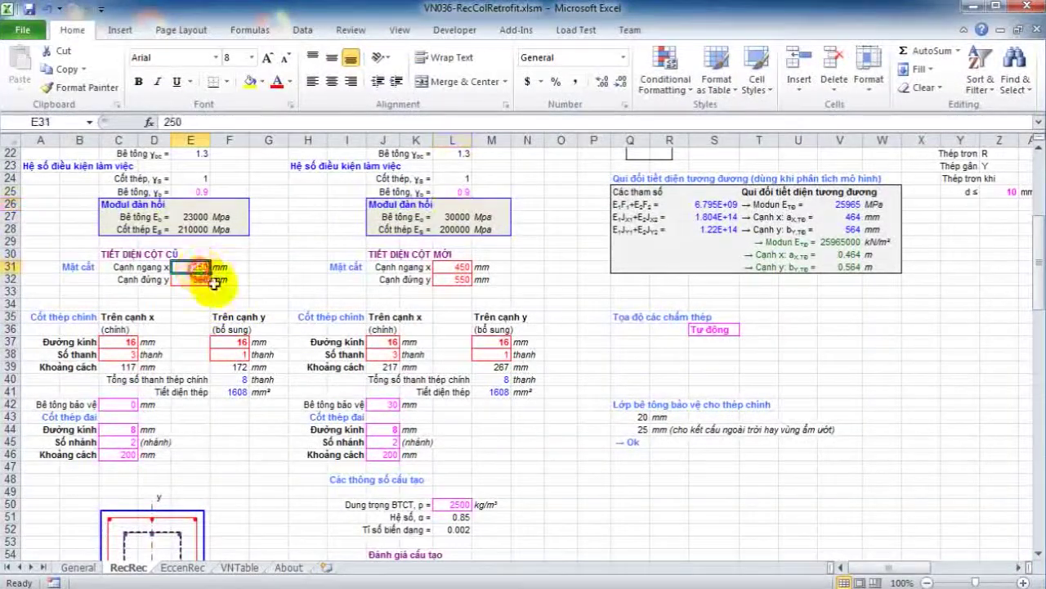
pyautogui.write('210')
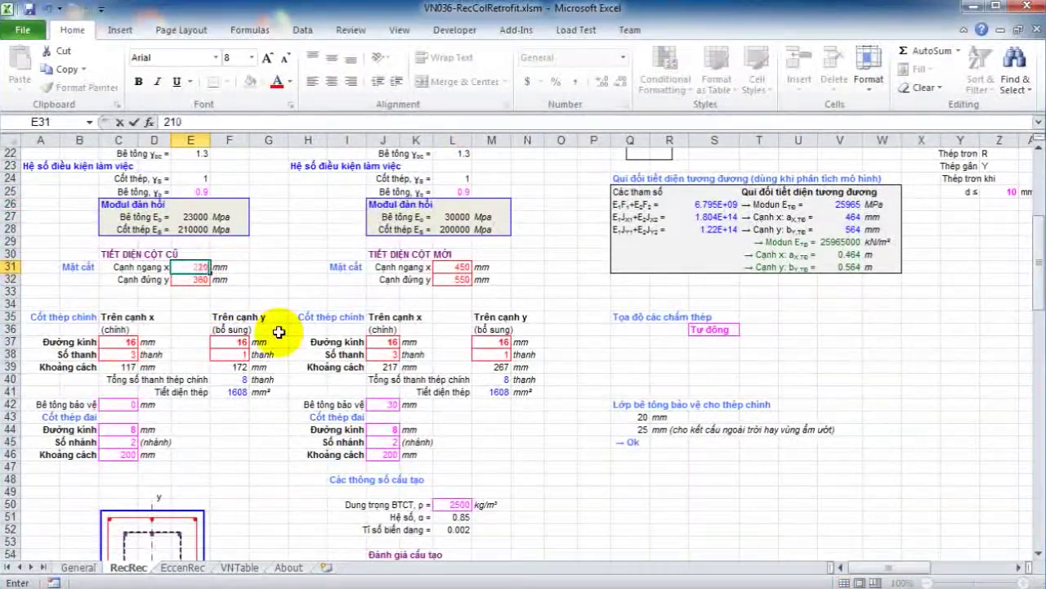
pyautogui.press('Return')
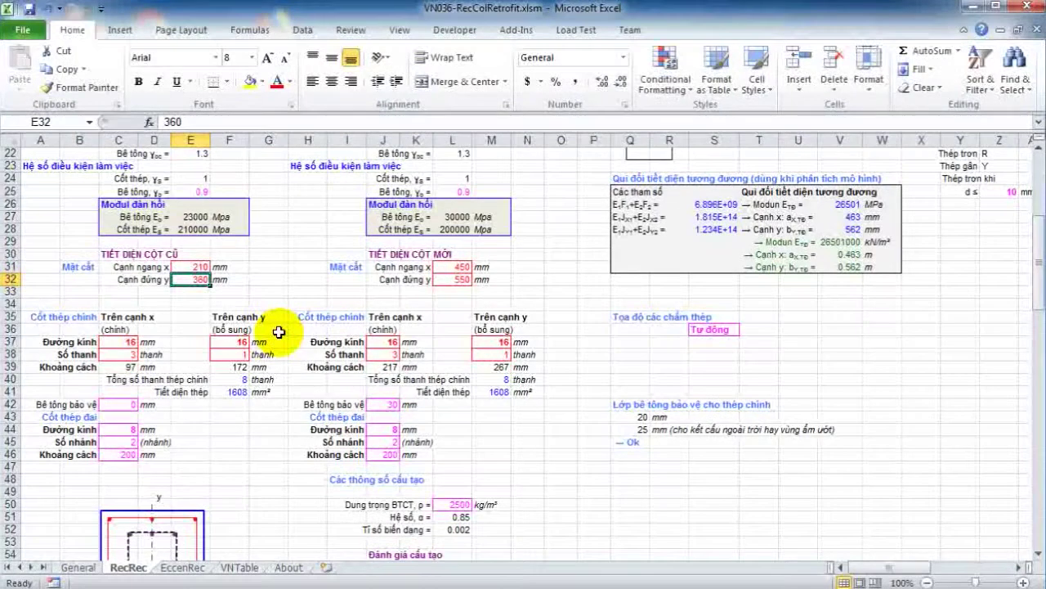
pyautogui.write('32')
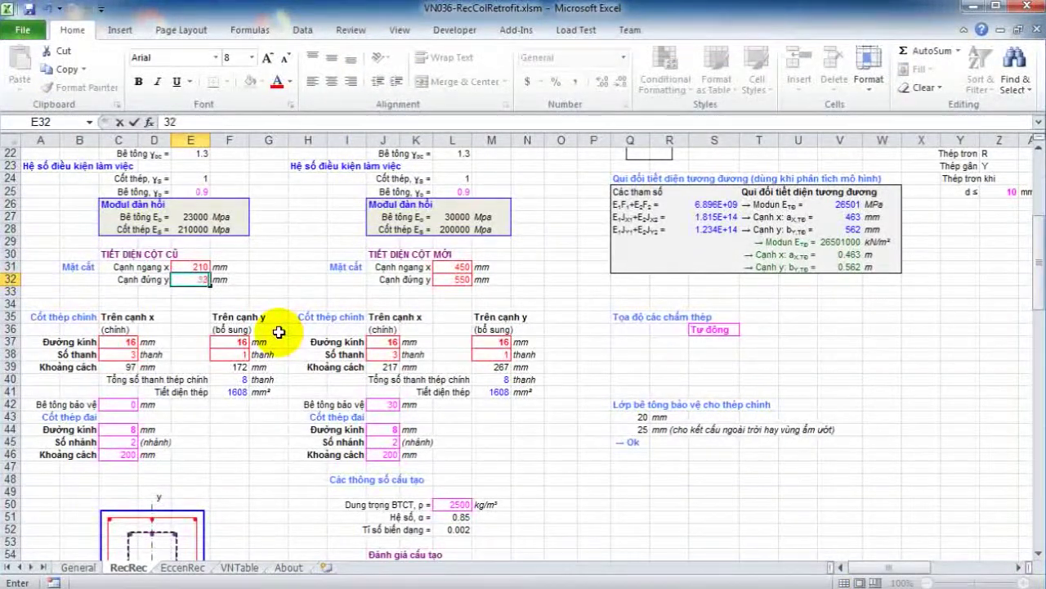
pyautogui.write('0')
pyautogui.press('Return')
pyautogui.scroll(-3, 295, 338)
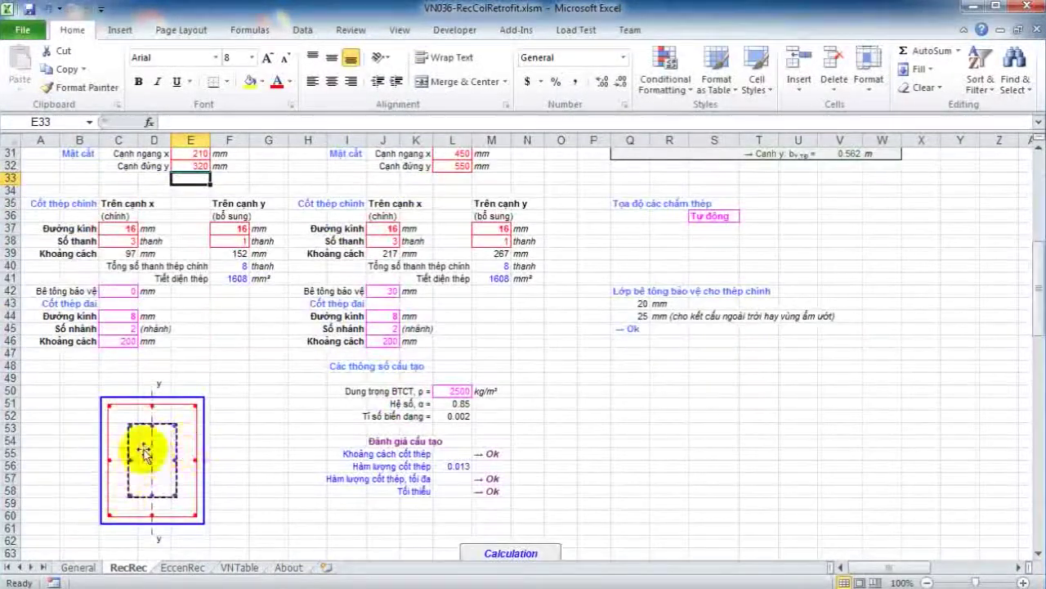
# Set the diameter of the old column's main bars along side x to 14 mm.
pyautogui.scroll(1, 156, 480)
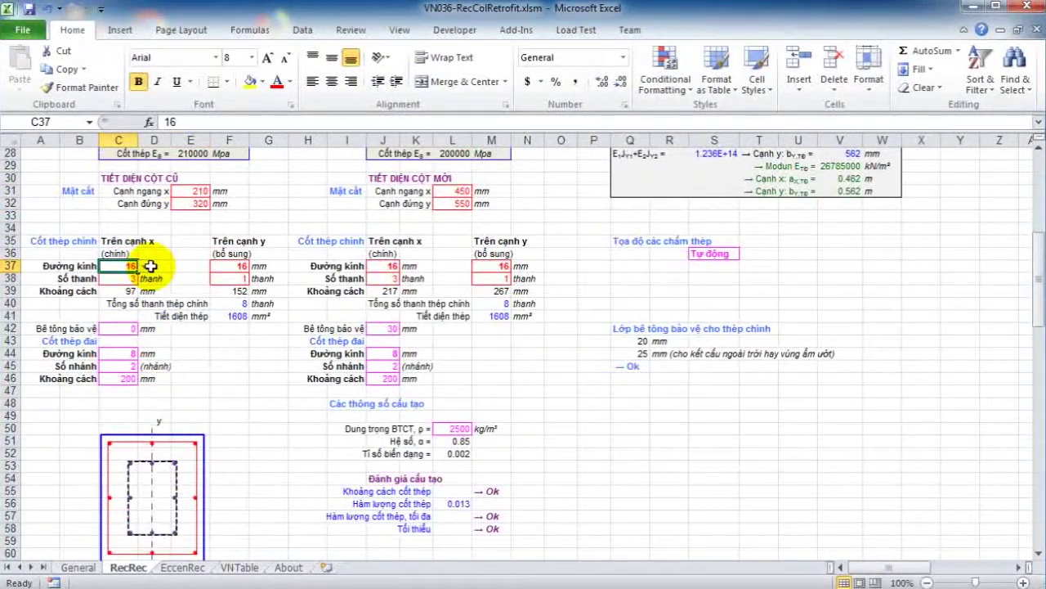
pyautogui.click(144, 267)
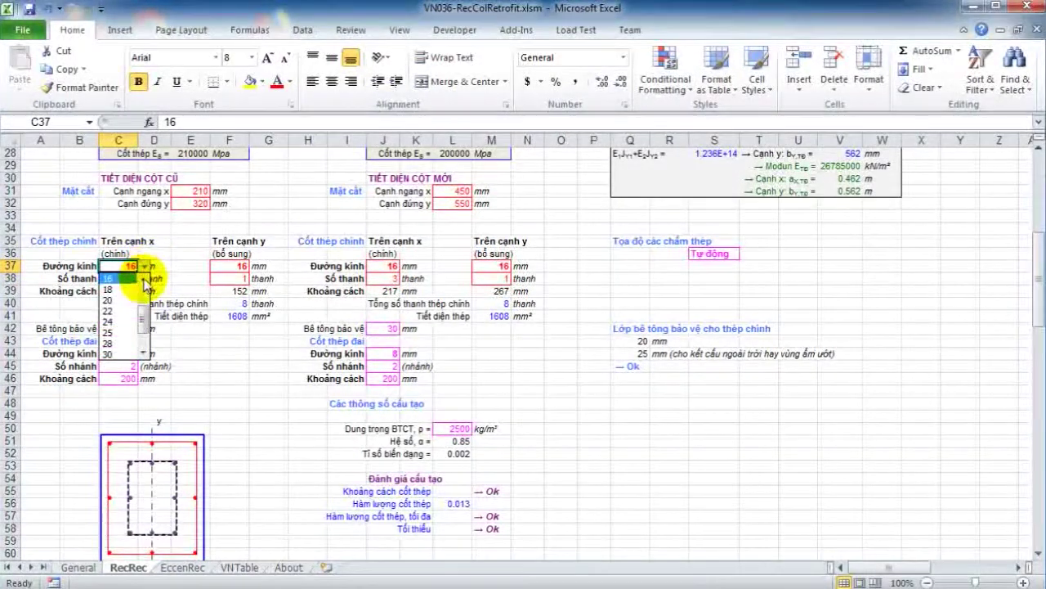
pyautogui.click(145, 279)
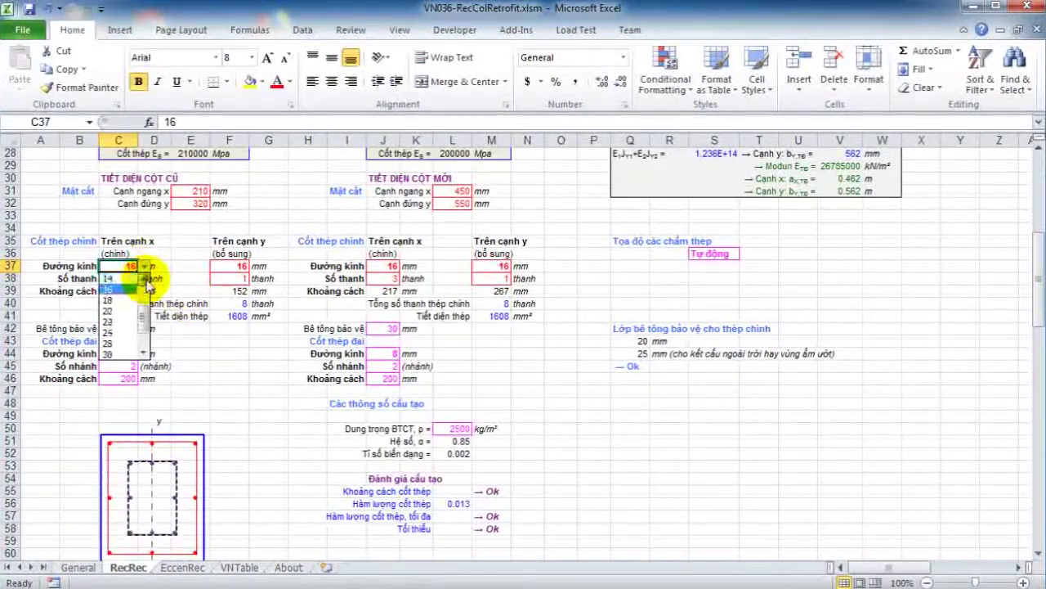
pyautogui.click(124, 280)
# Try 4 main bars along side x of the old column, and set the count back to 3.
pyautogui.click(131, 278)
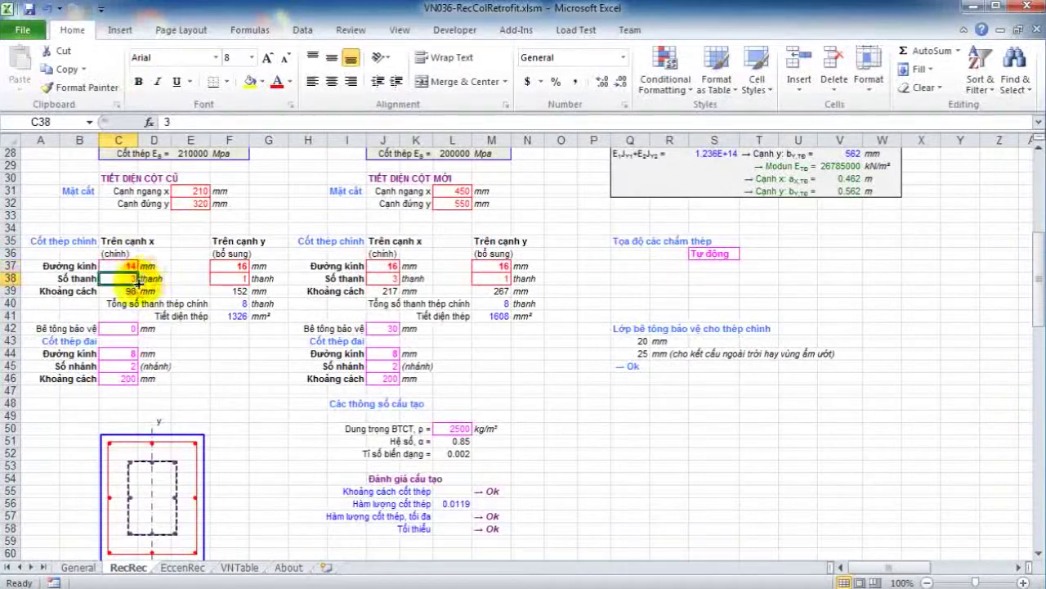
pyautogui.write('4')
pyautogui.press('Return')
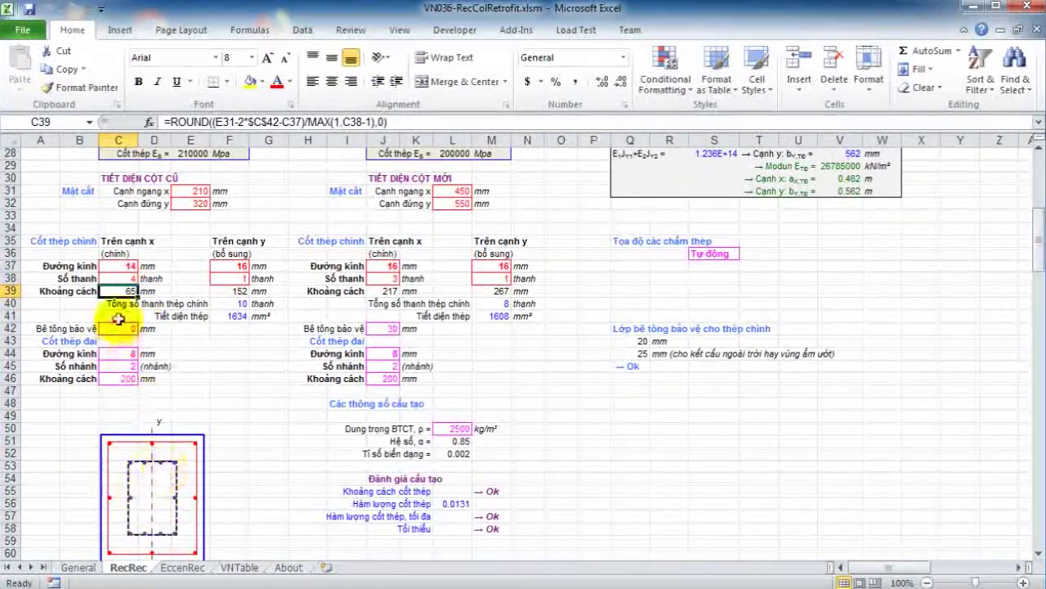
pyautogui.click(131, 278)
pyautogui.write('3')
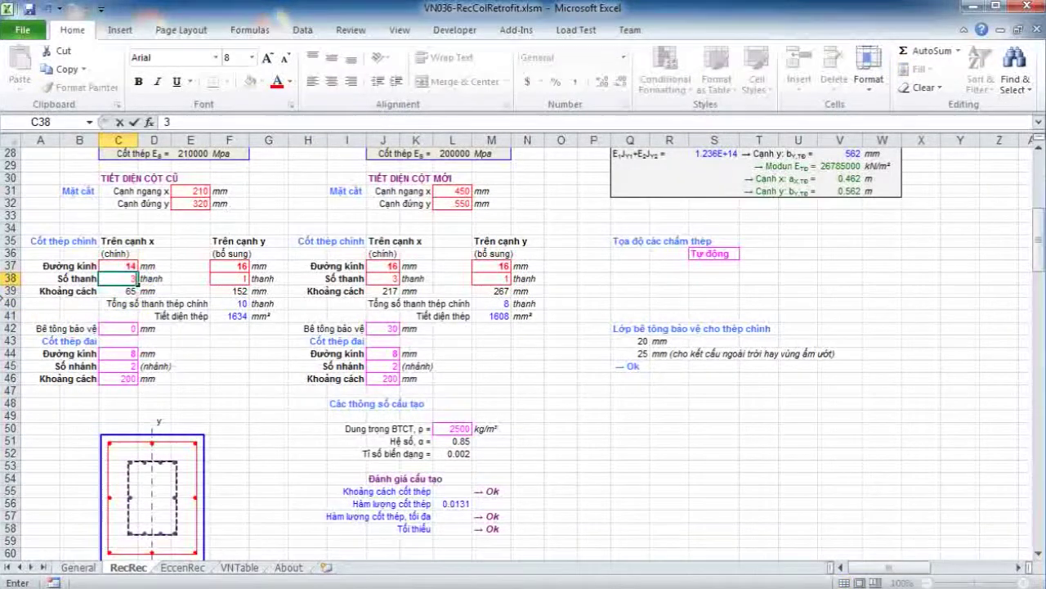
pyautogui.press('Return')
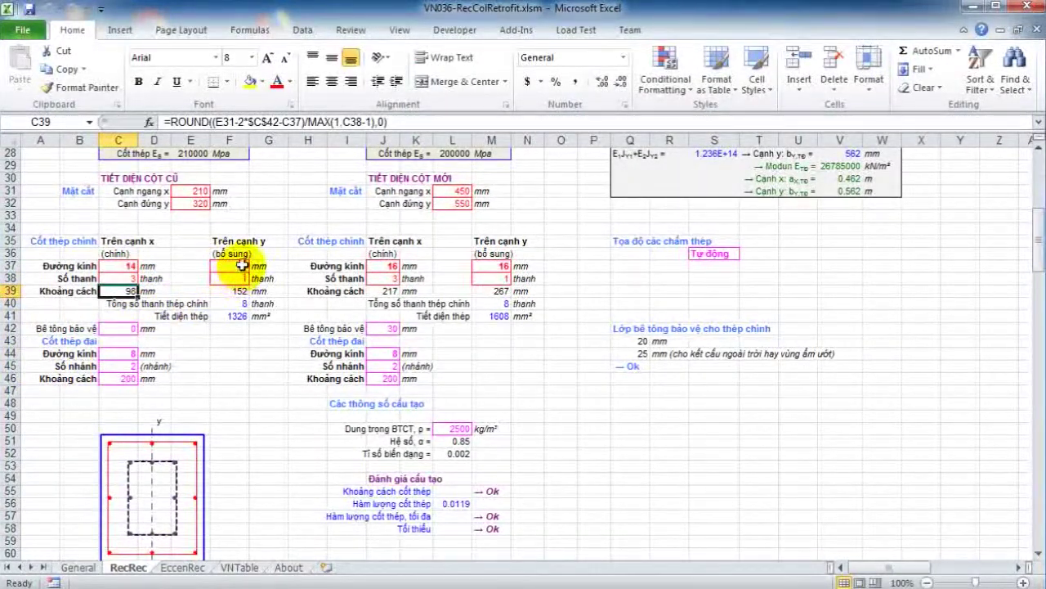
# Set the diameter of the old column's additional bars along side y to 14 mm.
pyautogui.click(242, 266)
pyautogui.click(256, 267)
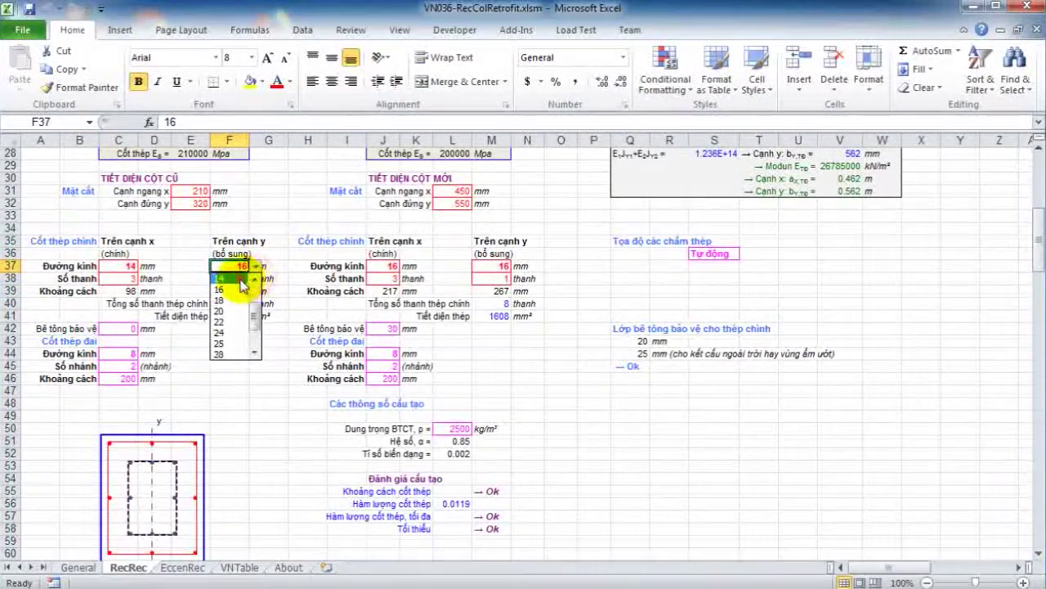
pyautogui.click(240, 279)
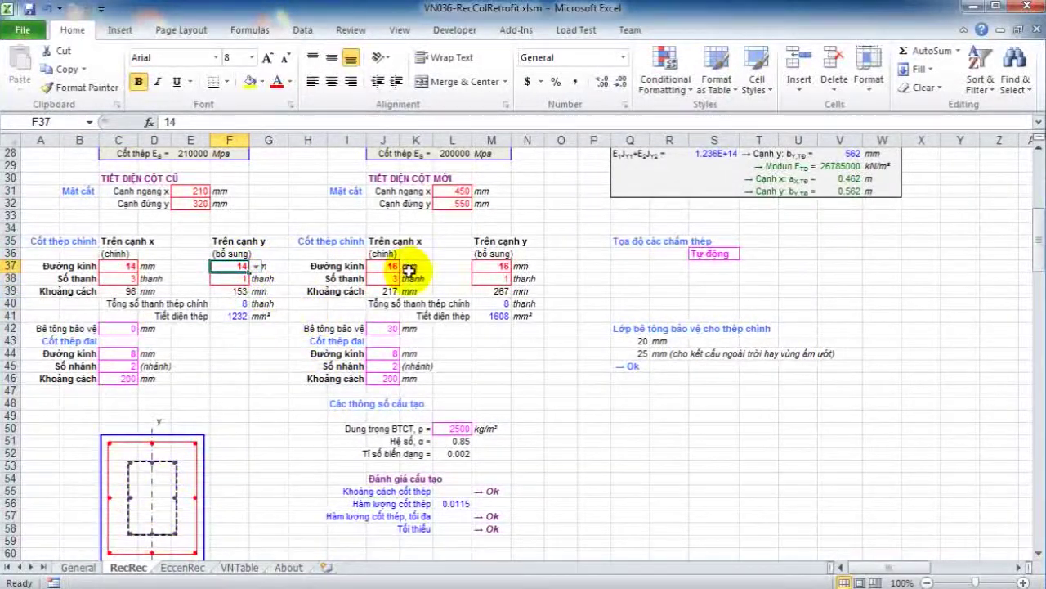
# Set the new column's cross-section to 400 mm for side x and 500 mm for side y.
pyautogui.scroll(1, 433, 245)
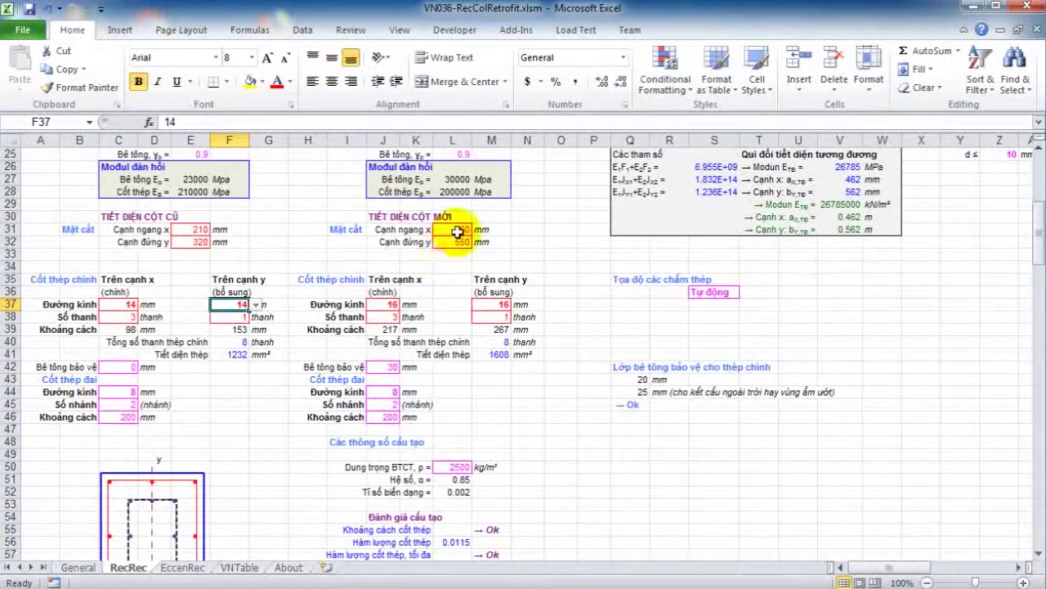
pyautogui.click(458, 231)
pyautogui.scroll(-1, 497, 278)
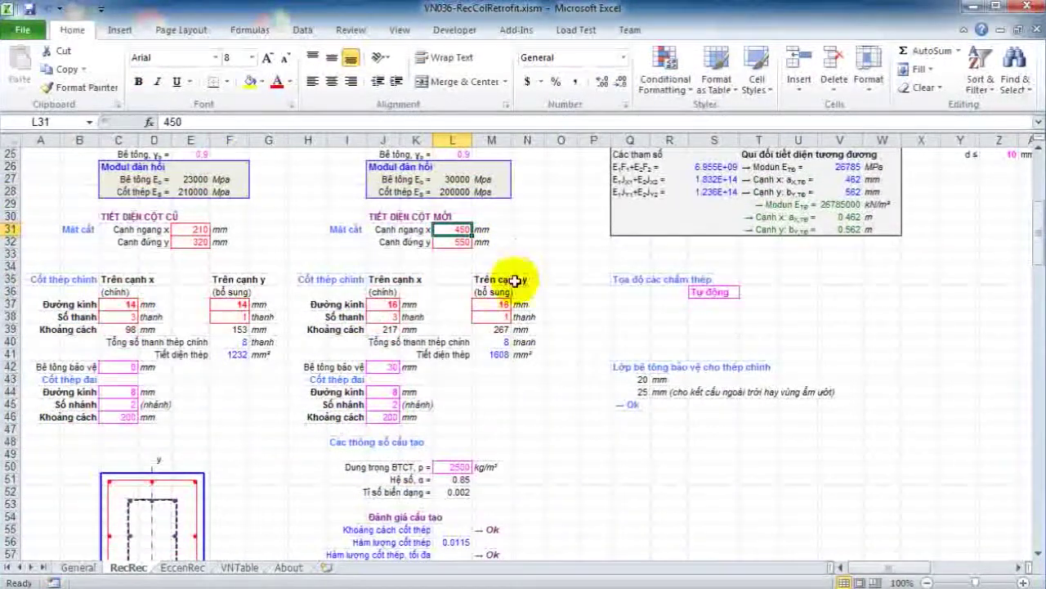
pyautogui.write('400')
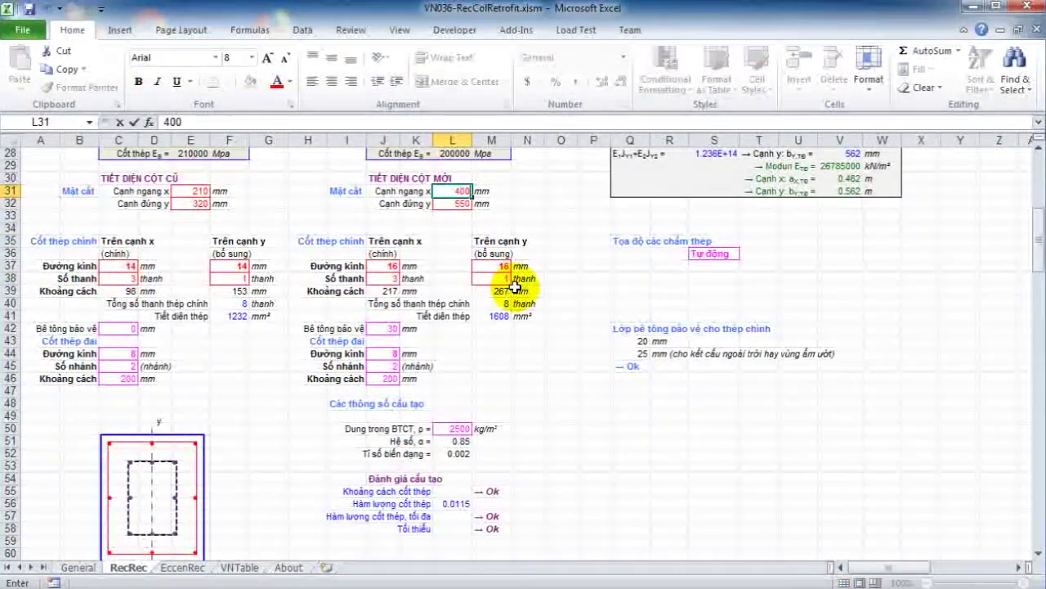
pyautogui.press('Return')
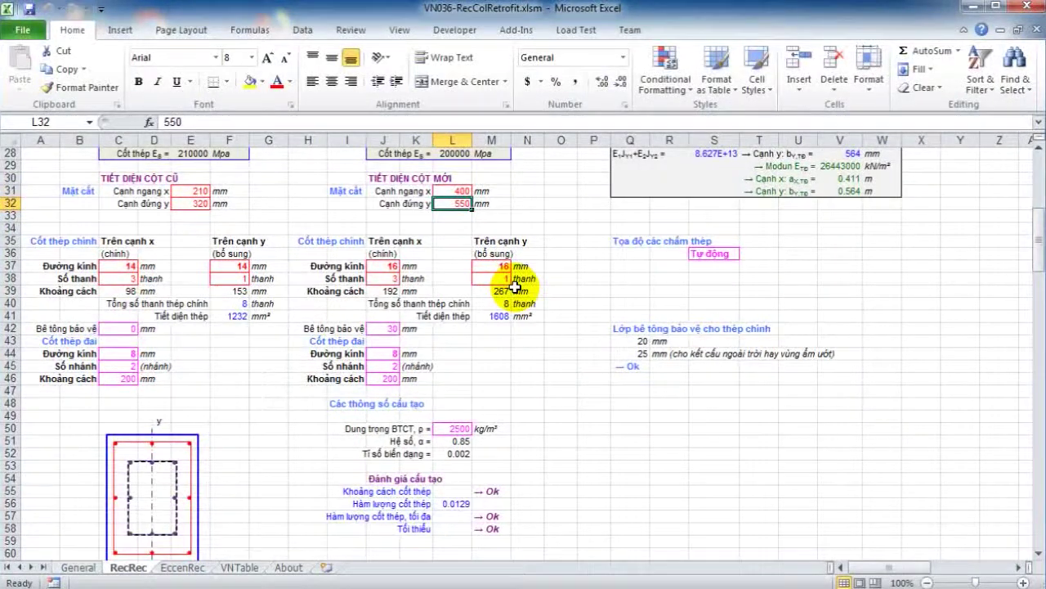
pyautogui.write('500')
pyautogui.press('Return')
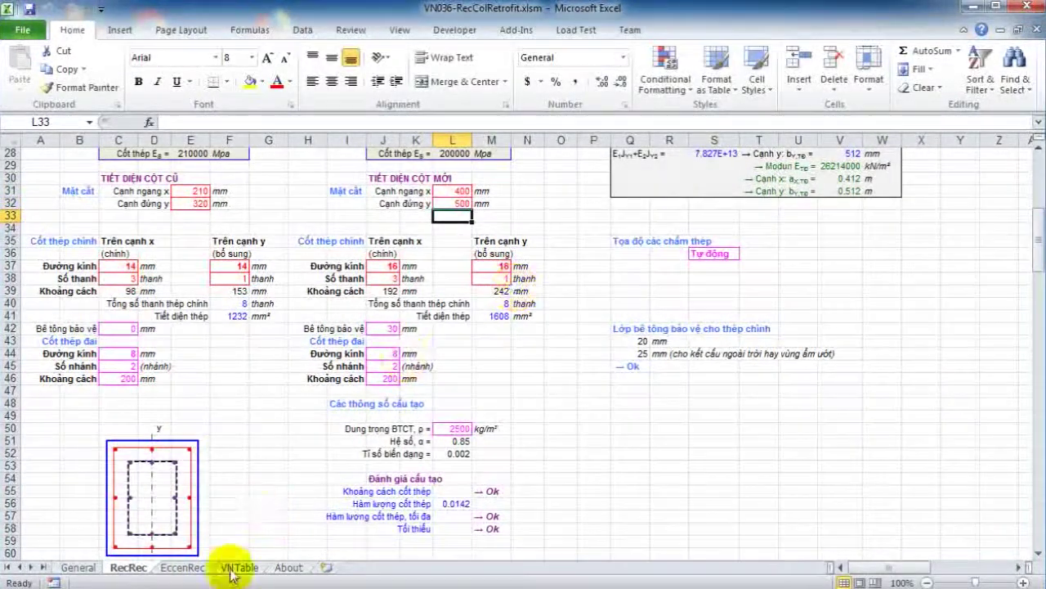
# Set the new column's reinforcement to 4 main bars along side x and 2 additional bars along side y.
pyautogui.scroll(-1, 245, 425)
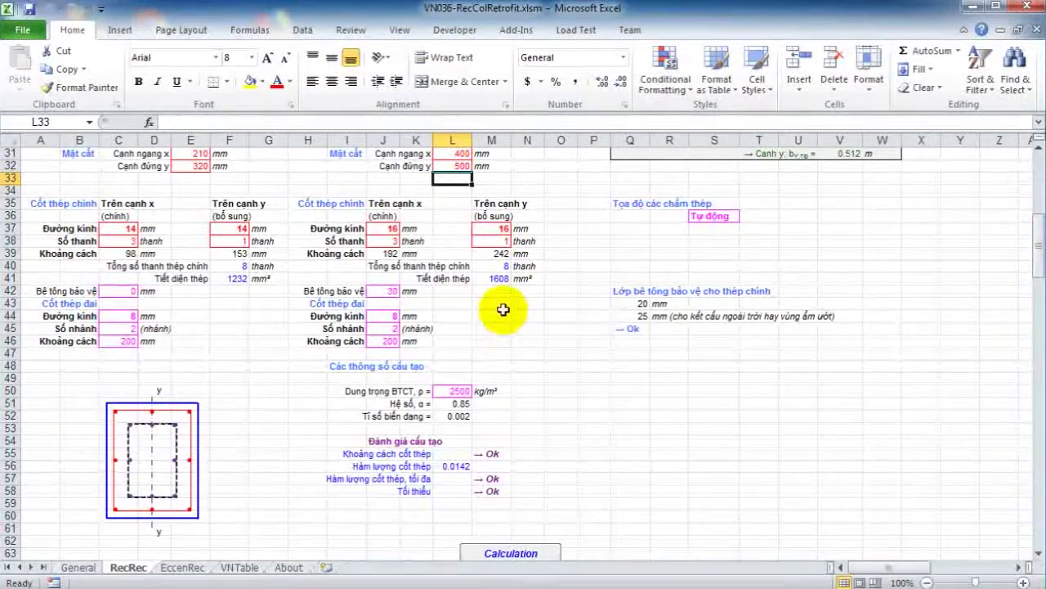
pyautogui.click(388, 243)
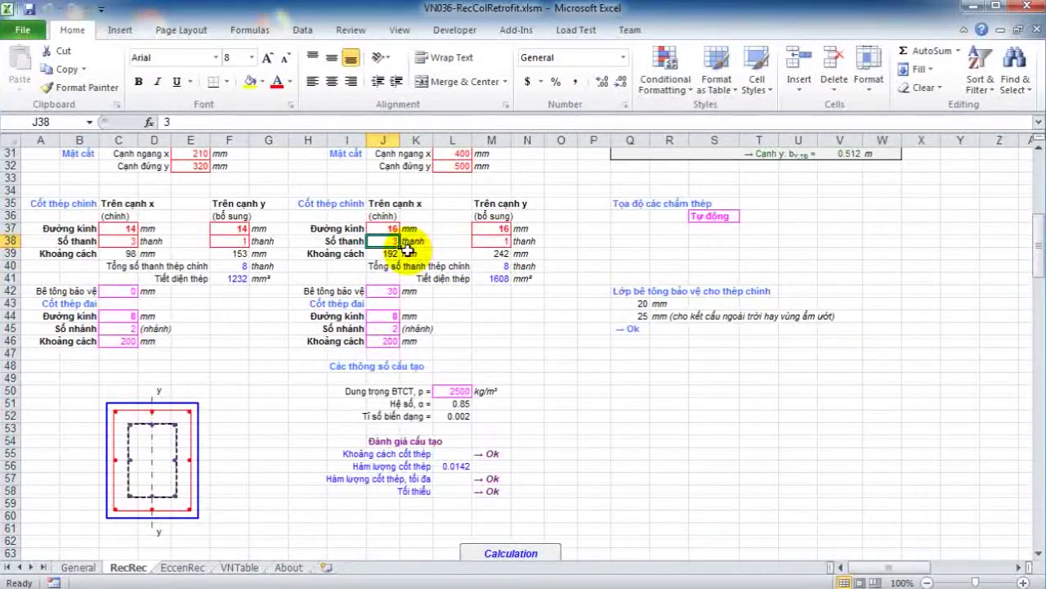
pyautogui.write('4')
pyautogui.press('Return')
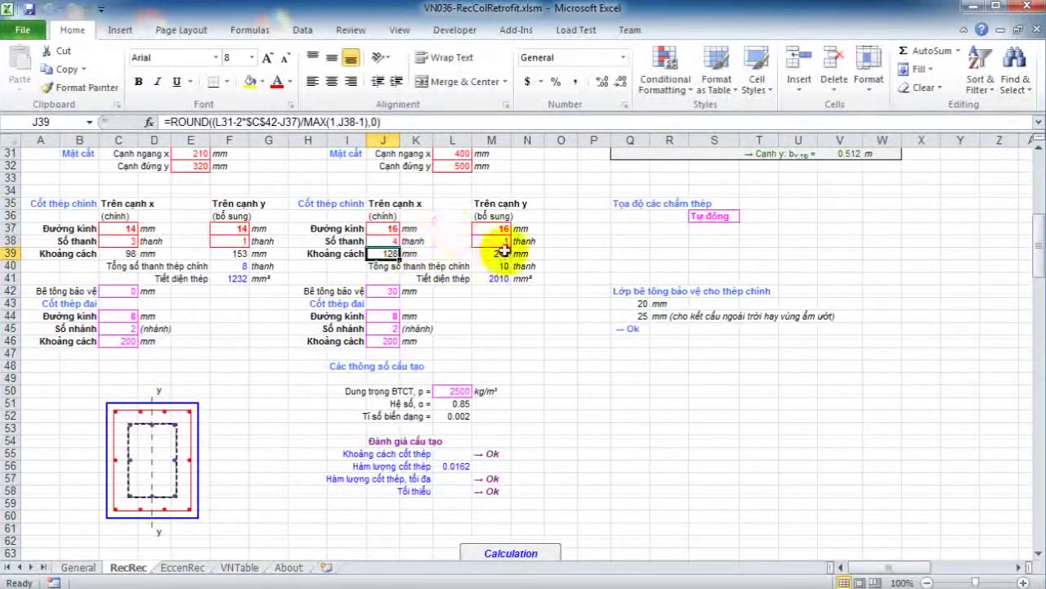
pyautogui.click(503, 239)
pyautogui.write('2')
pyautogui.press('Return')
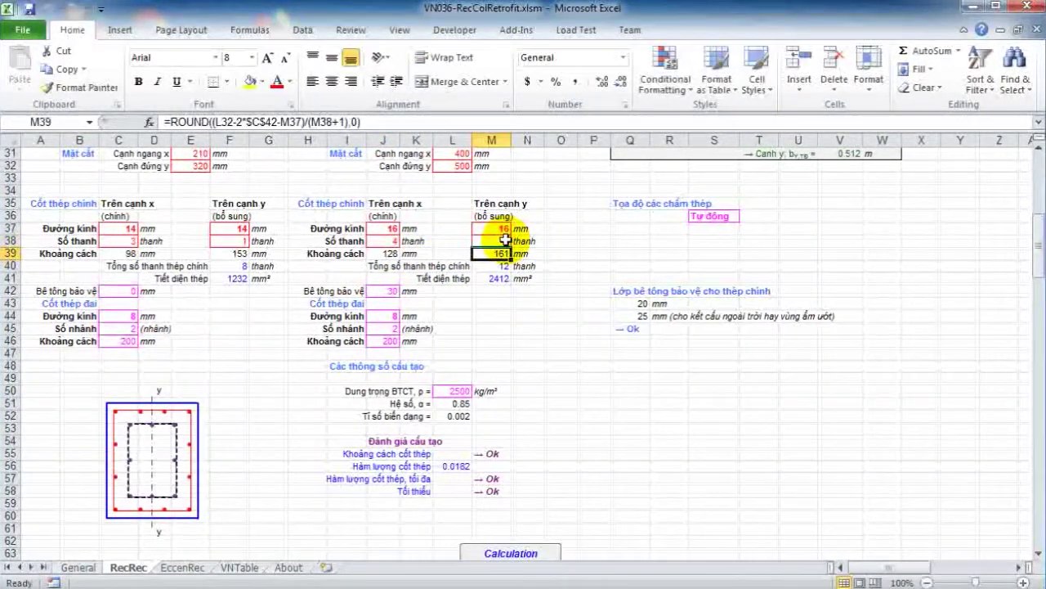
# Set the diameter of the new column's main bars along side x and additional bars along side y to 14 mm.
pyautogui.click(395, 228)
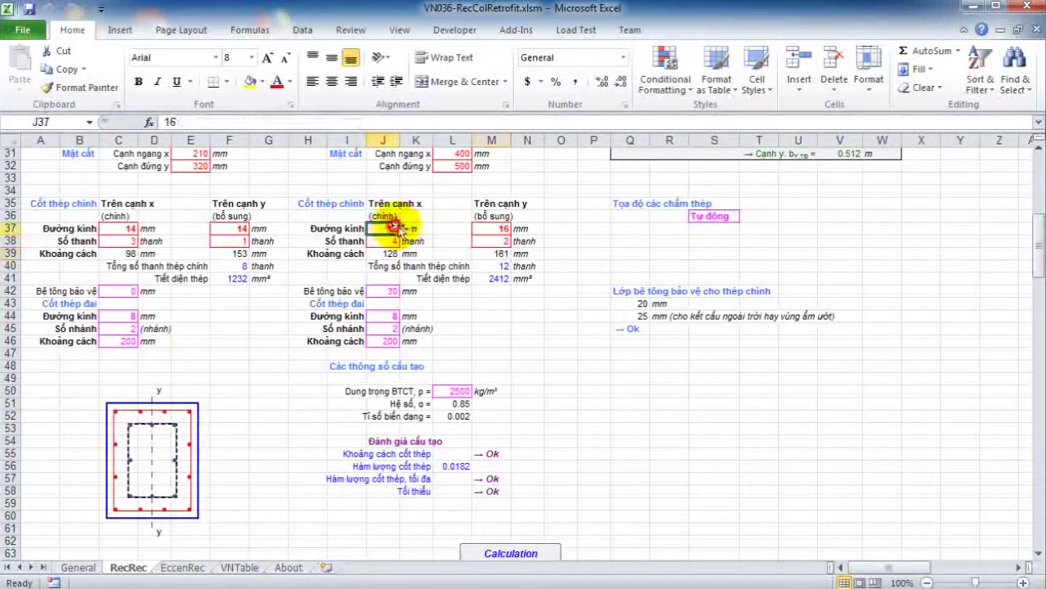
pyautogui.click(407, 229)
pyautogui.click(393, 242)
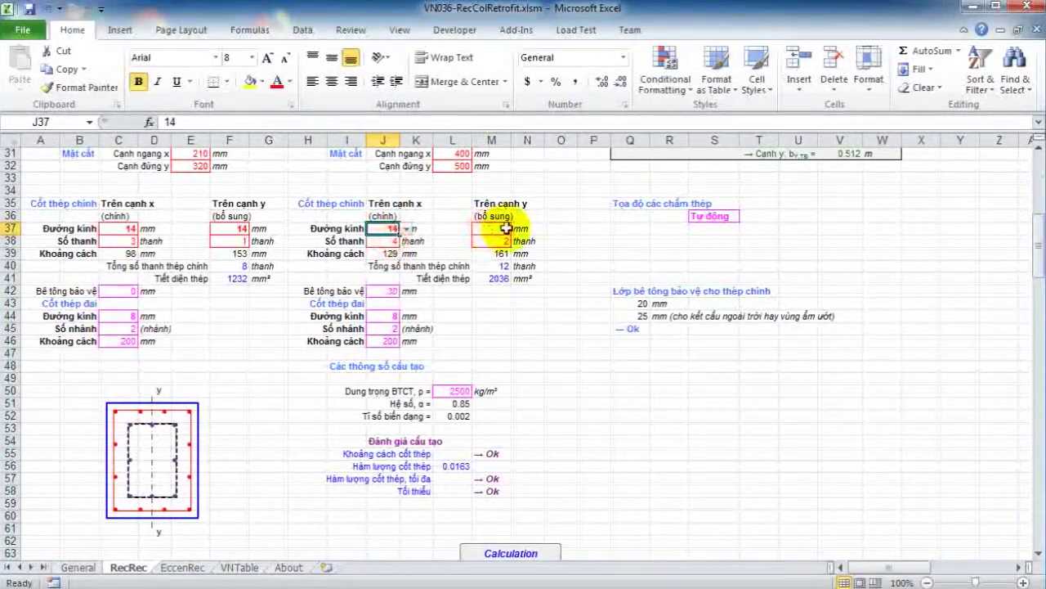
pyautogui.click(500, 229)
pyautogui.click(517, 229)
pyautogui.click(498, 243)
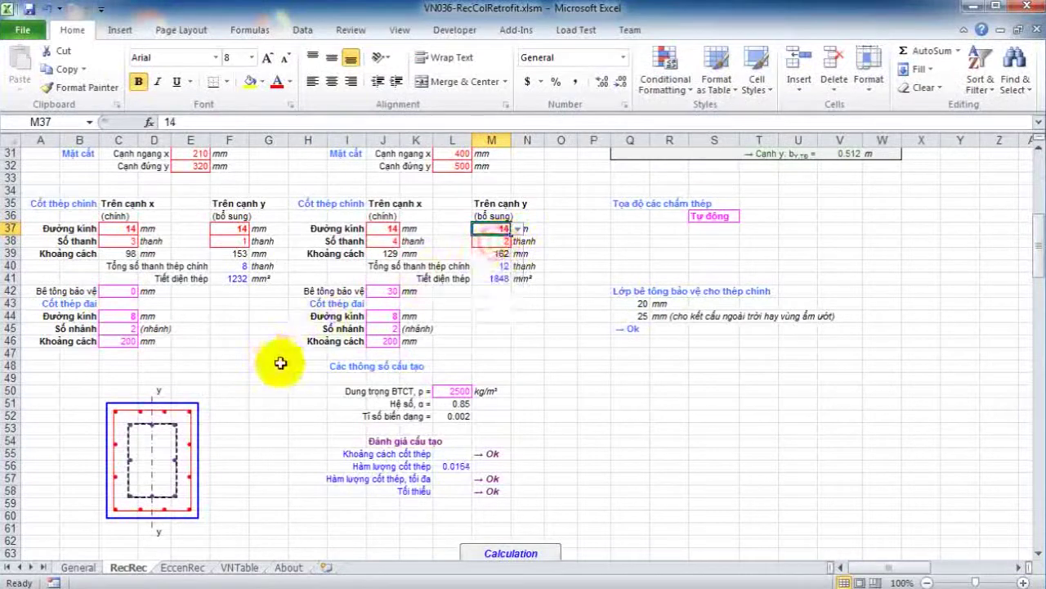
# Run the Calculation for the retrofitted column with its design moments and axial forces.
pyautogui.scroll(-5, 307, 372)
pyautogui.scroll(1, 315, 370)
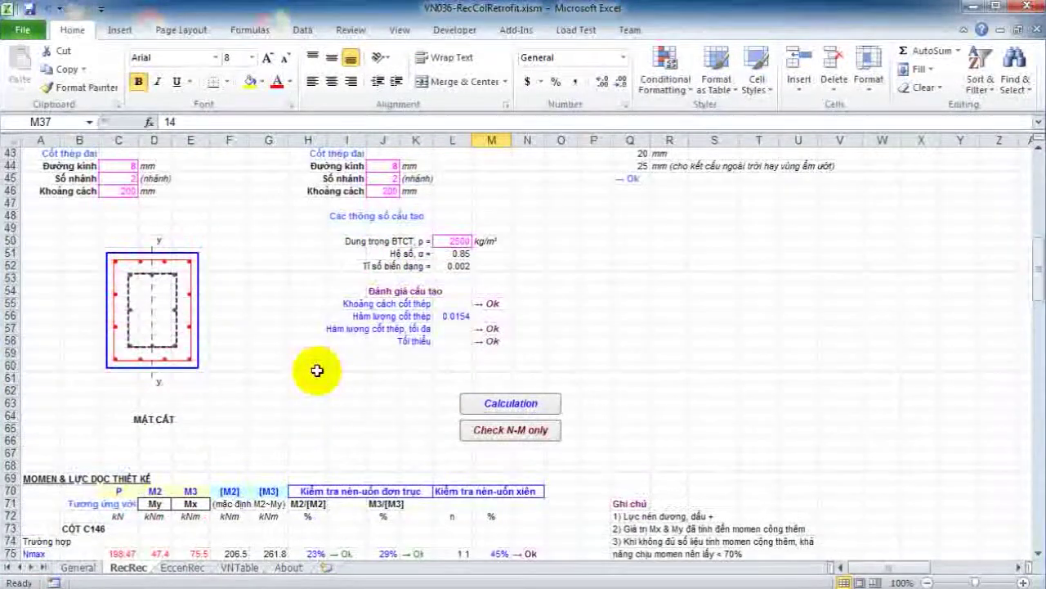
pyautogui.scroll(-3, 311, 369)
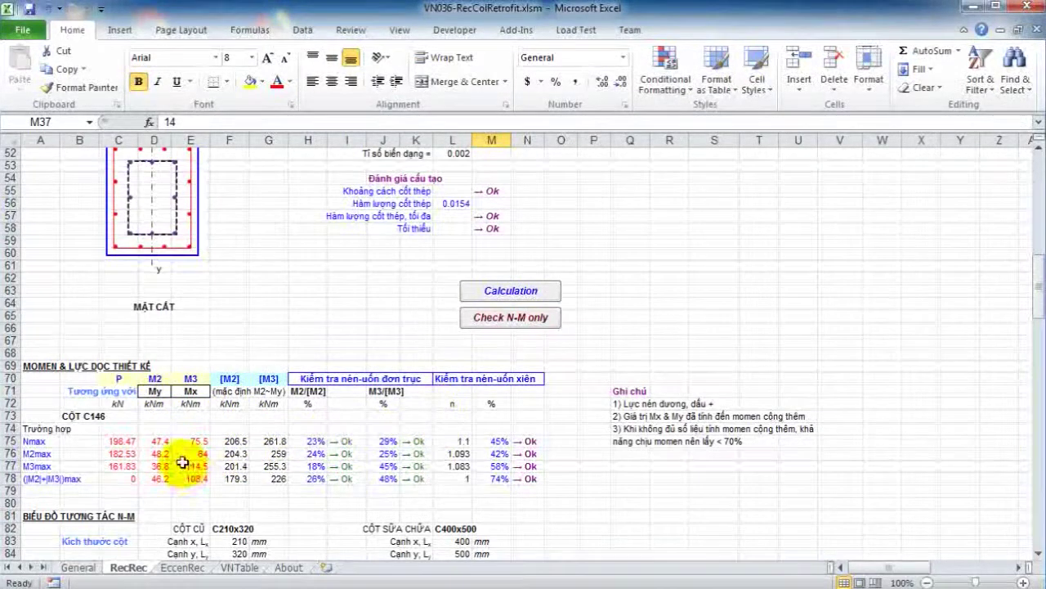
pyautogui.click(532, 292)
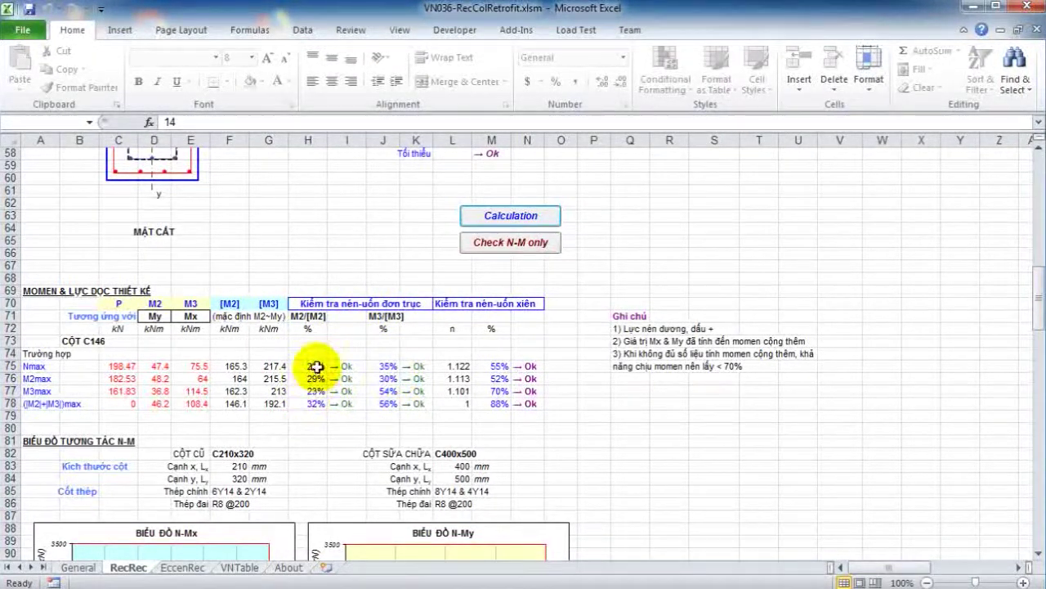
# Examine the uniaxial and biaxial bending check ratios of the (|M2|+|M3|)max case and the N-Mx and N-My interaction diagrams.
pyautogui.click(317, 402)
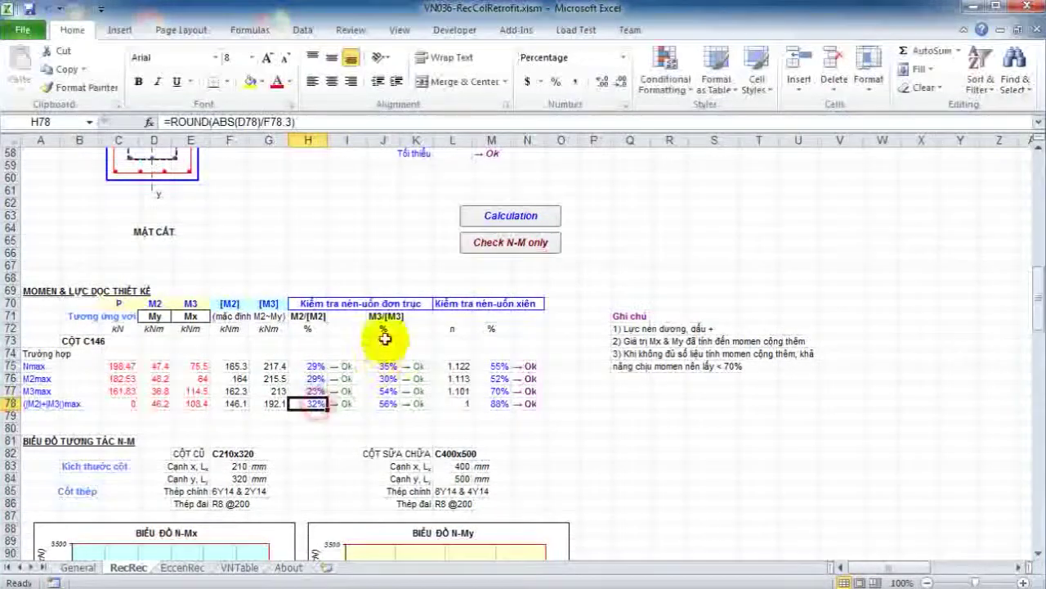
pyautogui.click(389, 402)
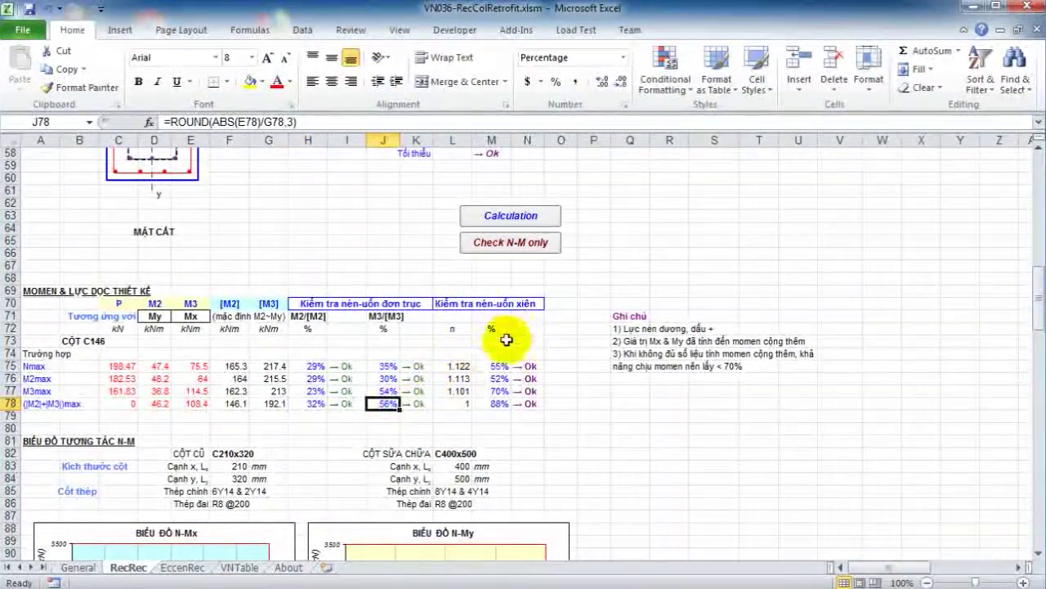
pyautogui.click(497, 404)
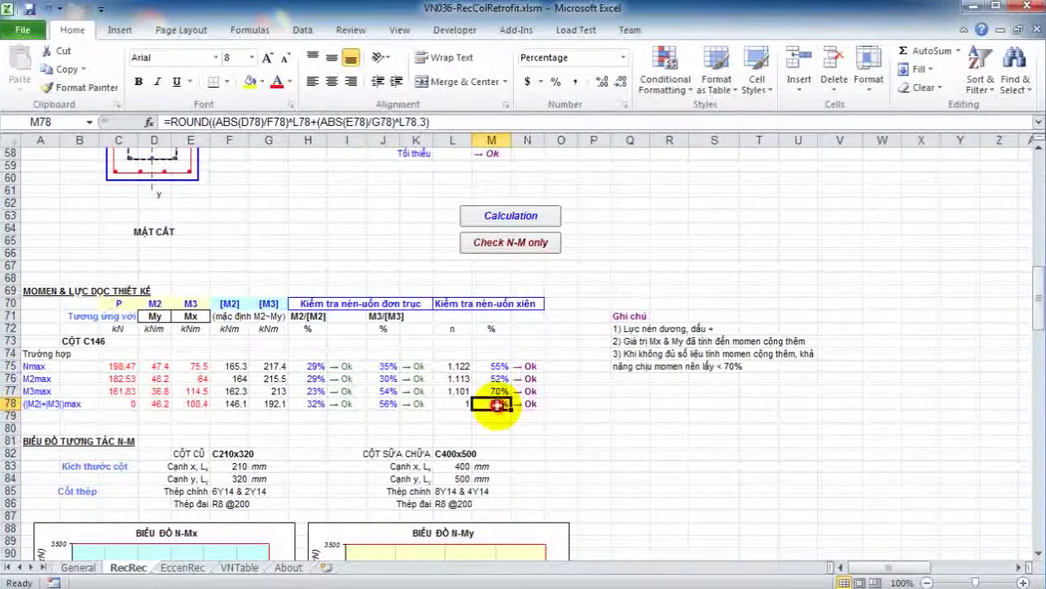
pyautogui.scroll(1, 511, 406)
pyautogui.scroll(-8, 519, 406)
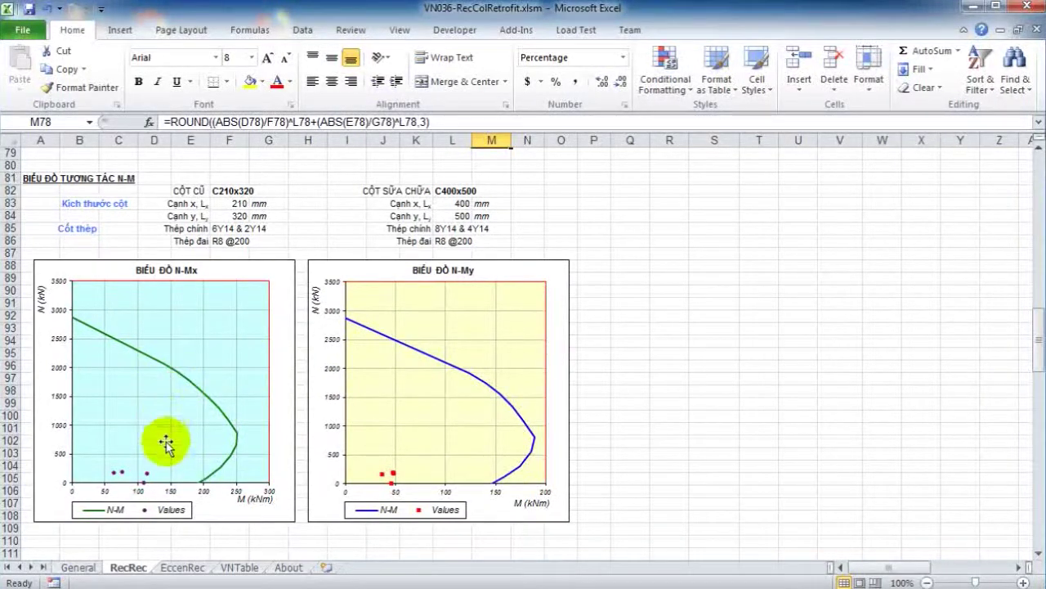
pyautogui.click(148, 478)
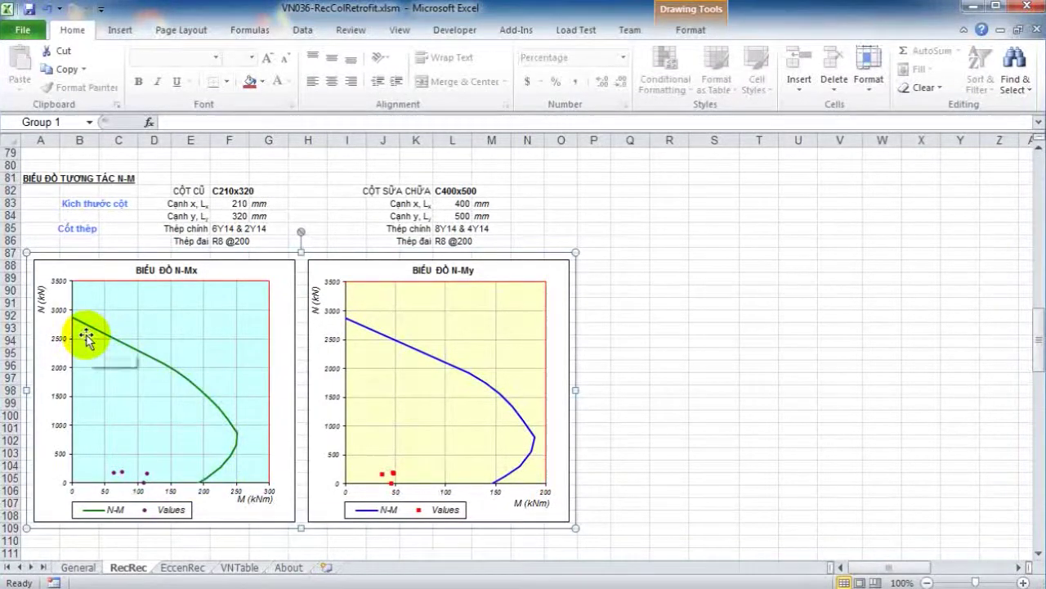
pyautogui.scroll(7, 192, 393)
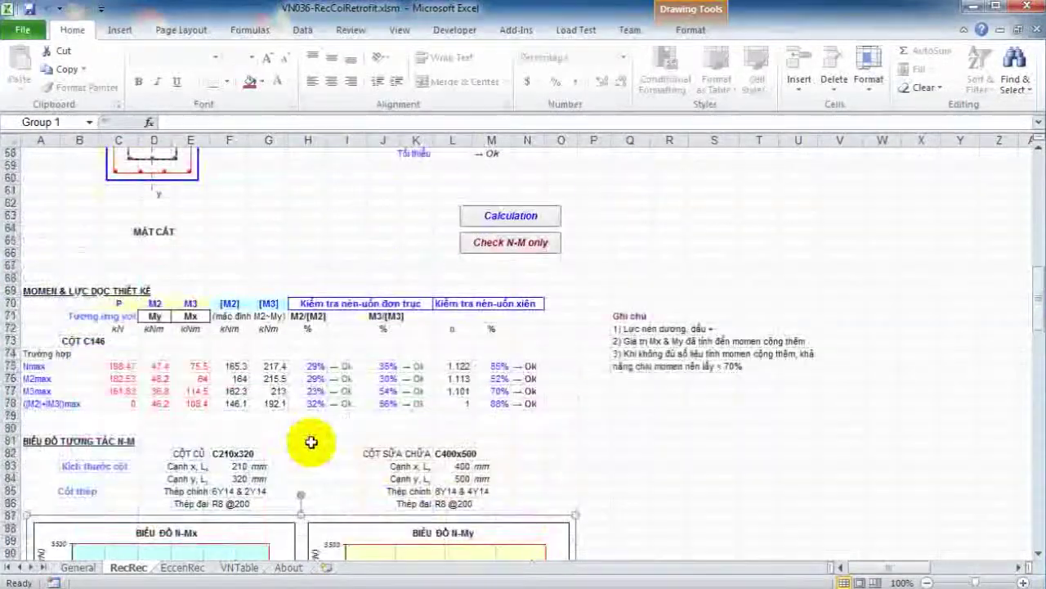
pyautogui.scroll(19, 312, 441)
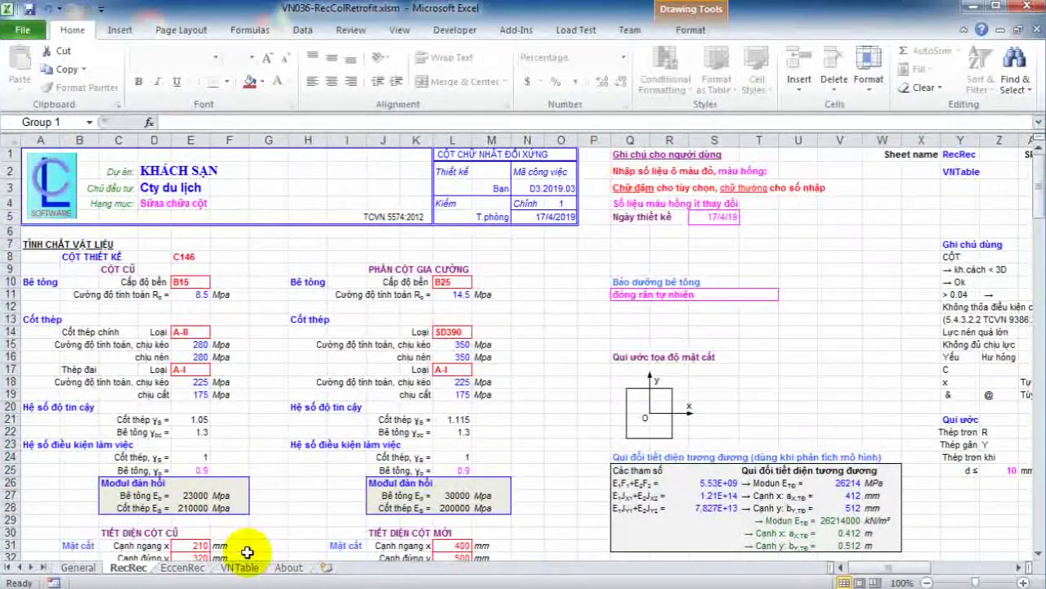
# Open the EccenRec sheet and examine the eccentric column's section drawing and the old column's offset inputs.
pyautogui.click(185, 576)
pyautogui.scroll(-2, 376, 312)
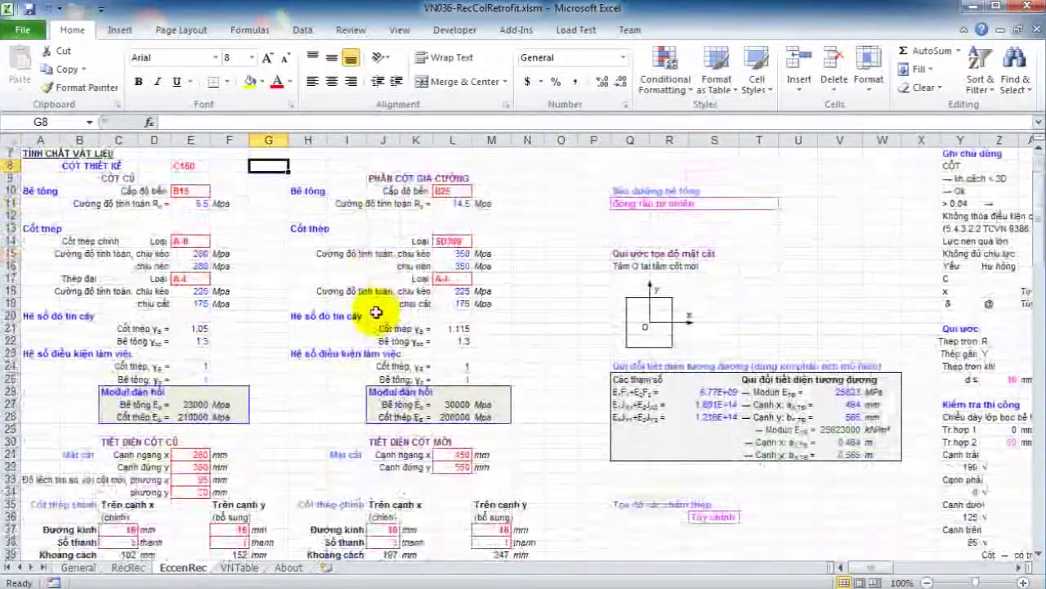
pyautogui.scroll(-10, 376, 312)
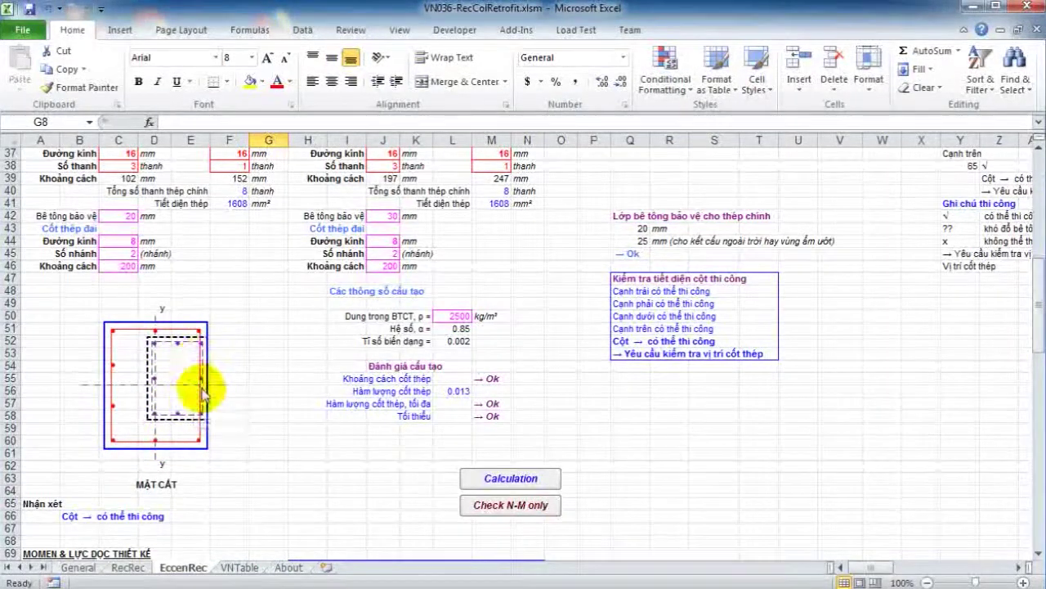
pyautogui.scroll(5, 205, 388)
pyautogui.scroll(3, 209, 389)
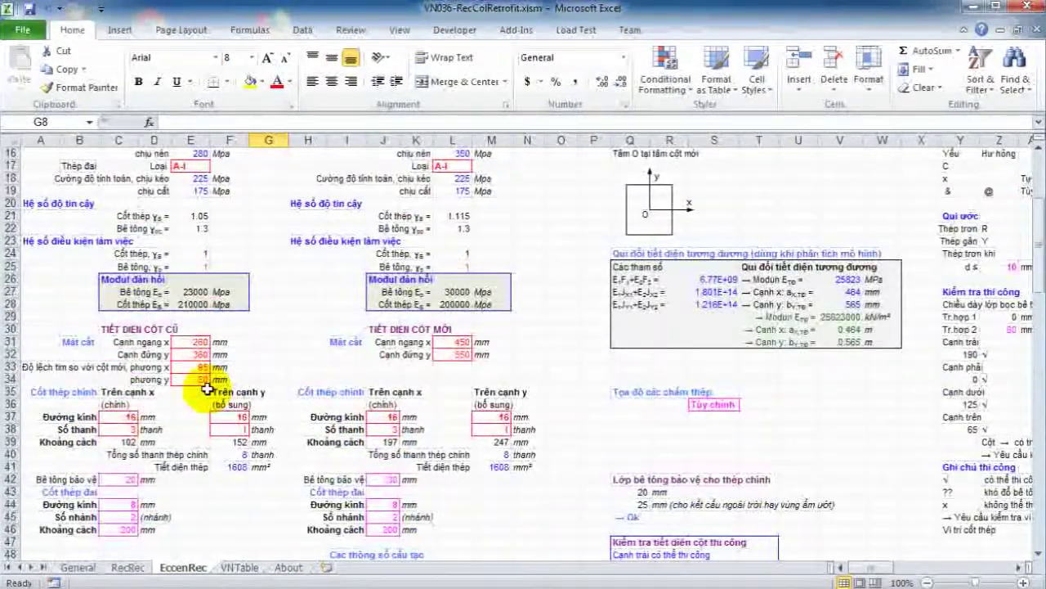
pyautogui.scroll(-6, 209, 391)
pyautogui.scroll(11, 207, 389)
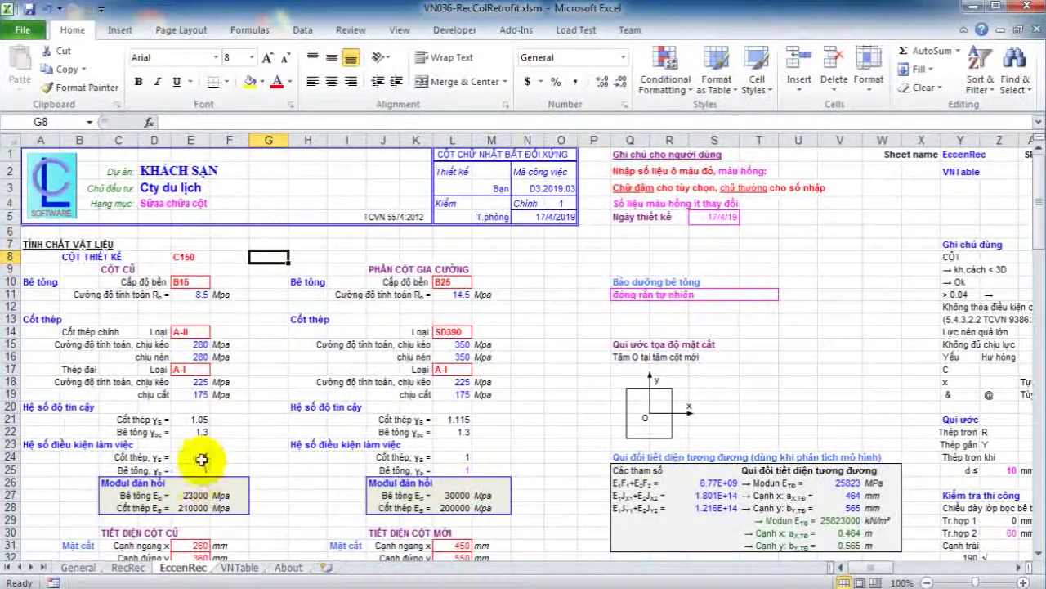
# Set the concrete working-condition factor to 0.9 for both the old column and the strengthening part.
pyautogui.moveTo(201, 460); pyautogui.dragTo(187, 469)
pyautogui.scroll(-2, 187, 466)
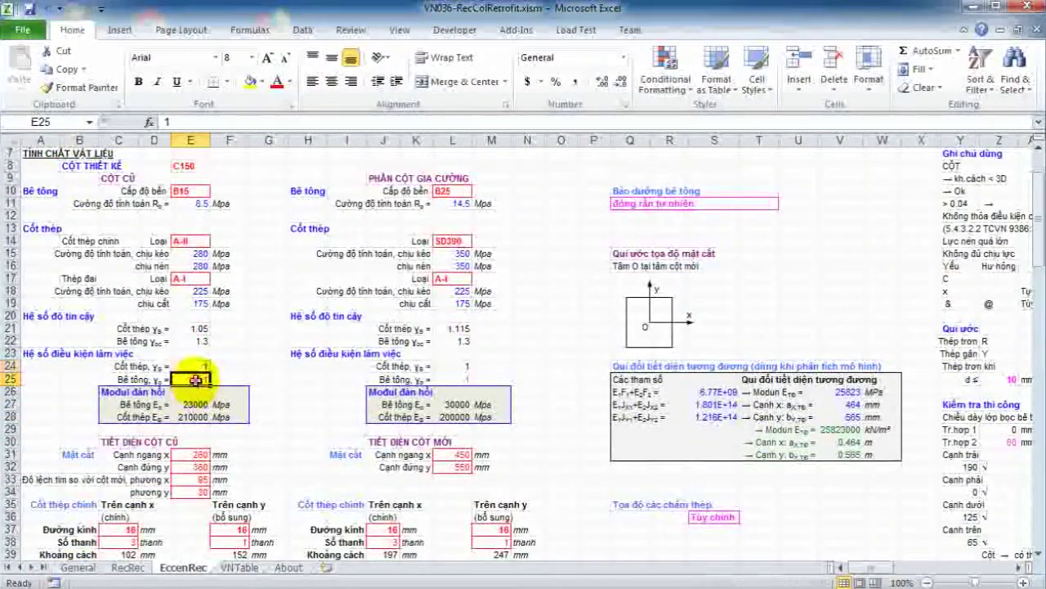
pyautogui.write('0')
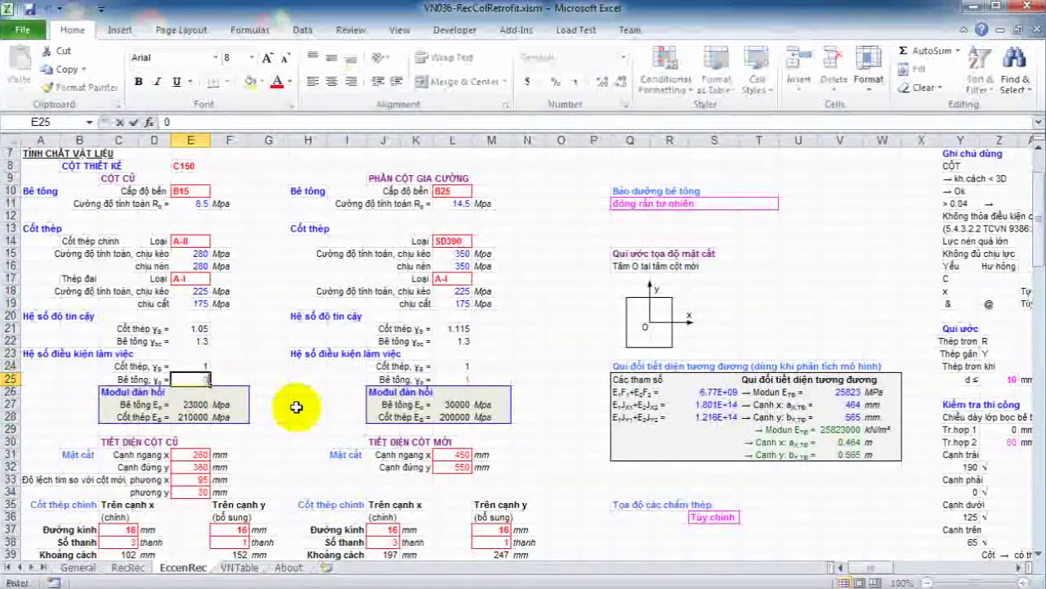
pyautogui.write('.9')
pyautogui.press('Right')
pyautogui.press('Right')
pyautogui.press('Right')
pyautogui.press('Right')
pyautogui.press('Right')
pyautogui.press('Right')
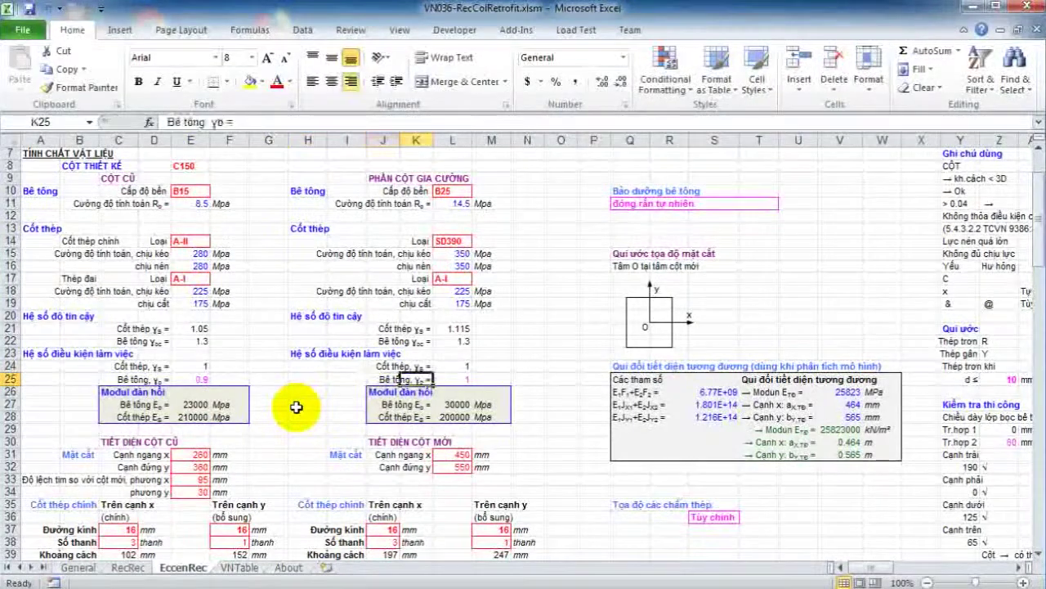
pyautogui.press('Right')
pyautogui.write('0.9')
pyautogui.press('Return')
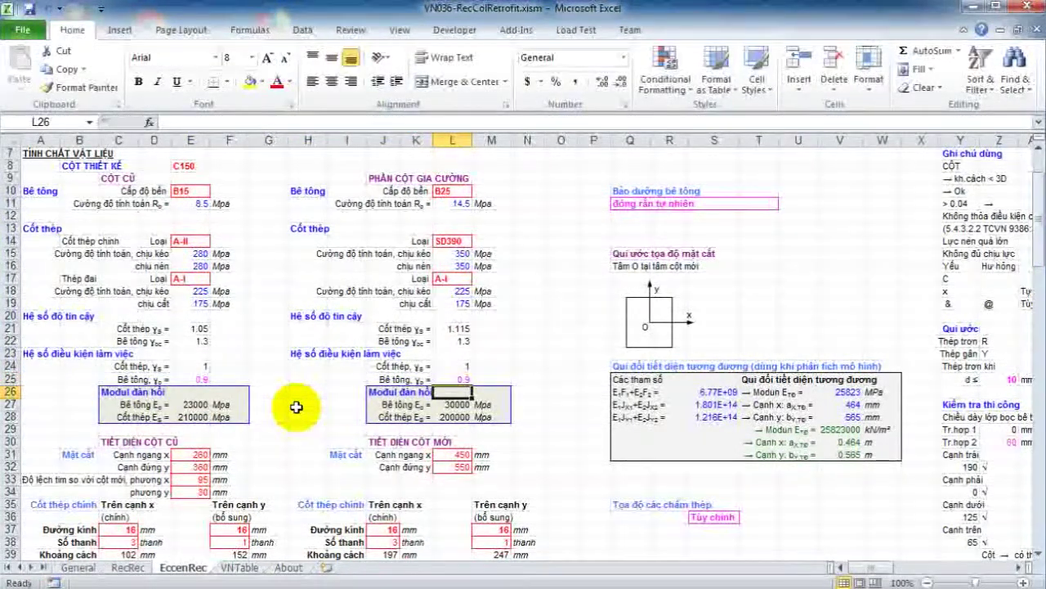
# Enter 260 mm for side x of the old column's cross-section on the EccenRec sheet.
pyautogui.click(455, 242)
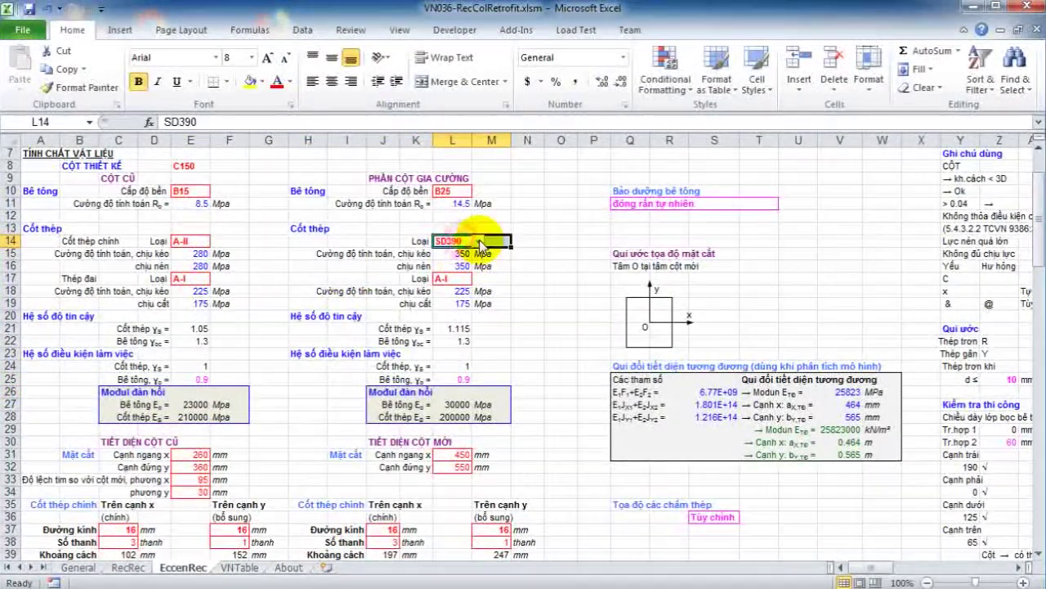
pyautogui.moveTo(472, 266); pyautogui.dragTo(467, 278)
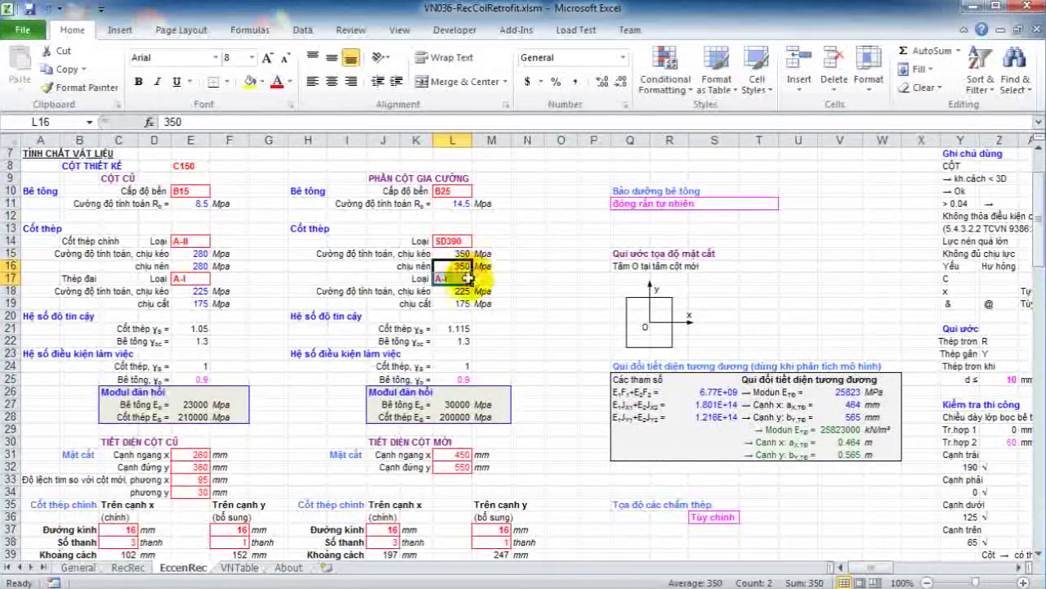
pyautogui.scroll(-8, 491, 286)
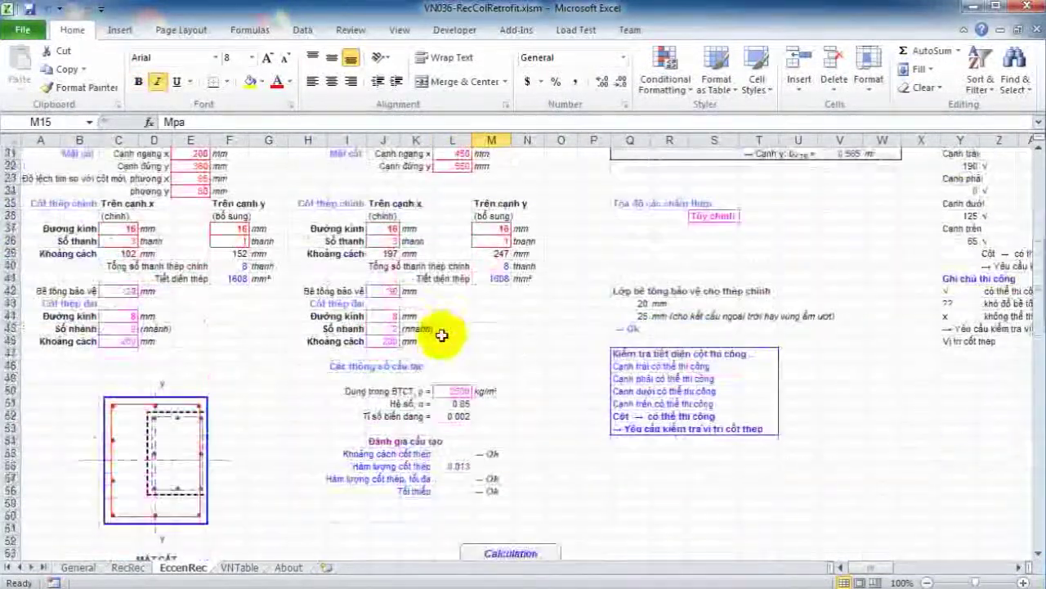
pyautogui.scroll(3, 442, 335)
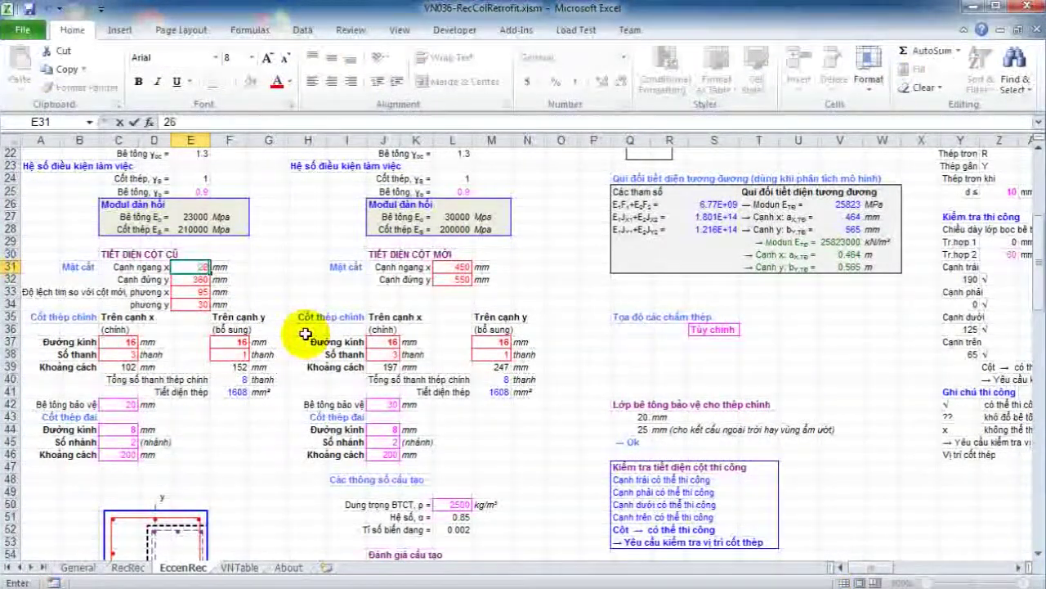
pyautogui.press('Down')
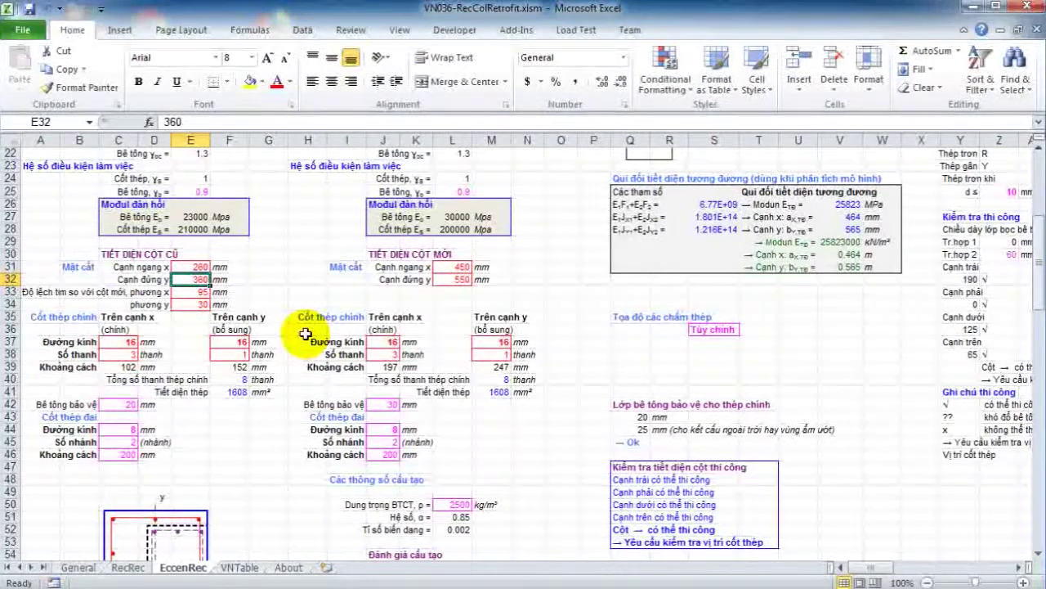
# Set side y of the old column to 310 mm and the new column's cross-section to 400 × 500 mm.
pyautogui.write('310')
pyautogui.press('Return')
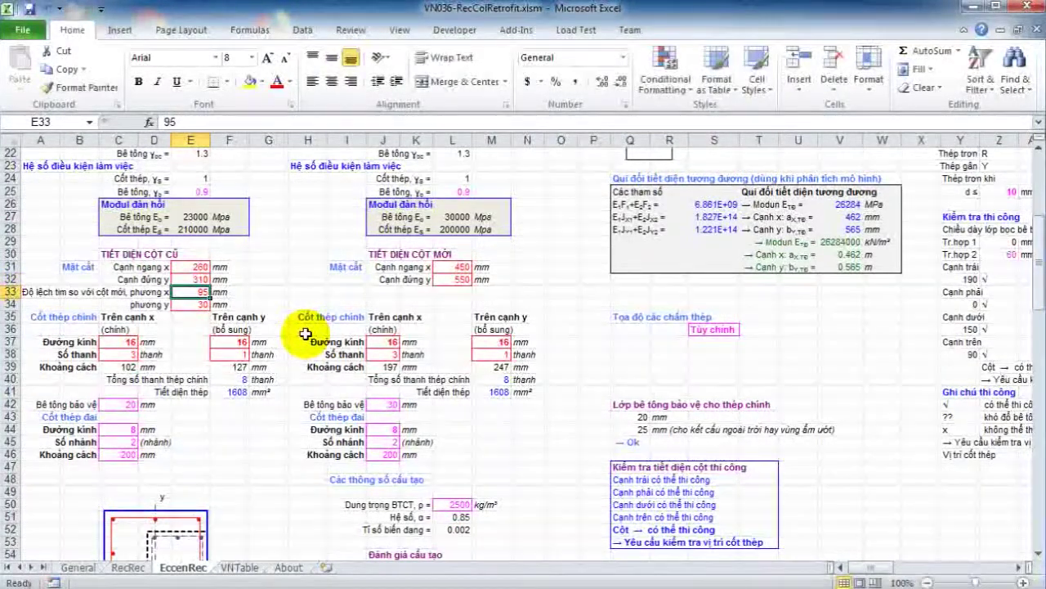
pyautogui.scroll(-3, 486, 460)
pyautogui.scroll(2, 262, 428)
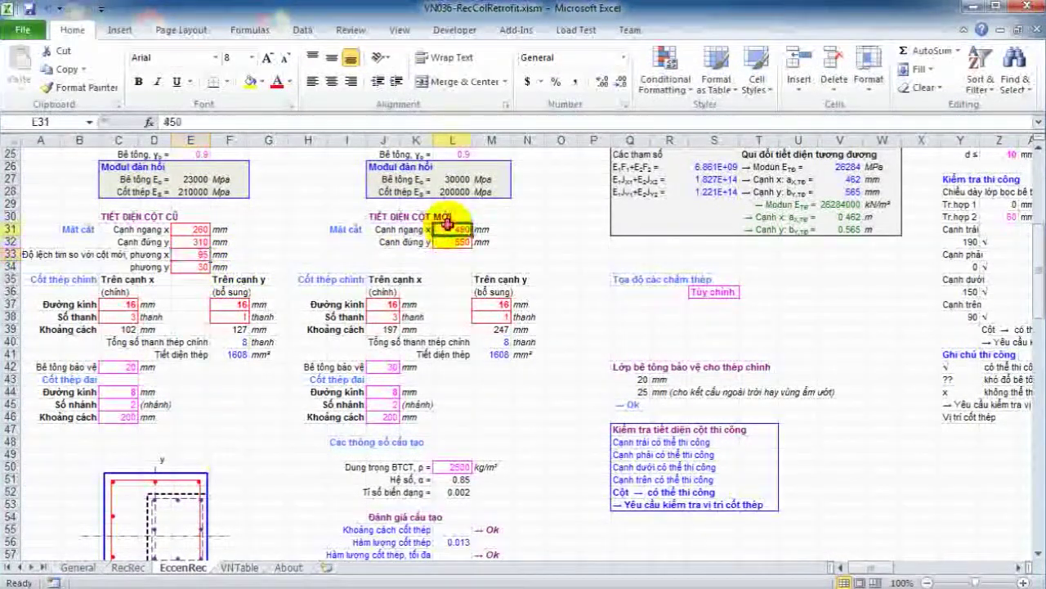
pyautogui.write('400')
pyautogui.press('Return')
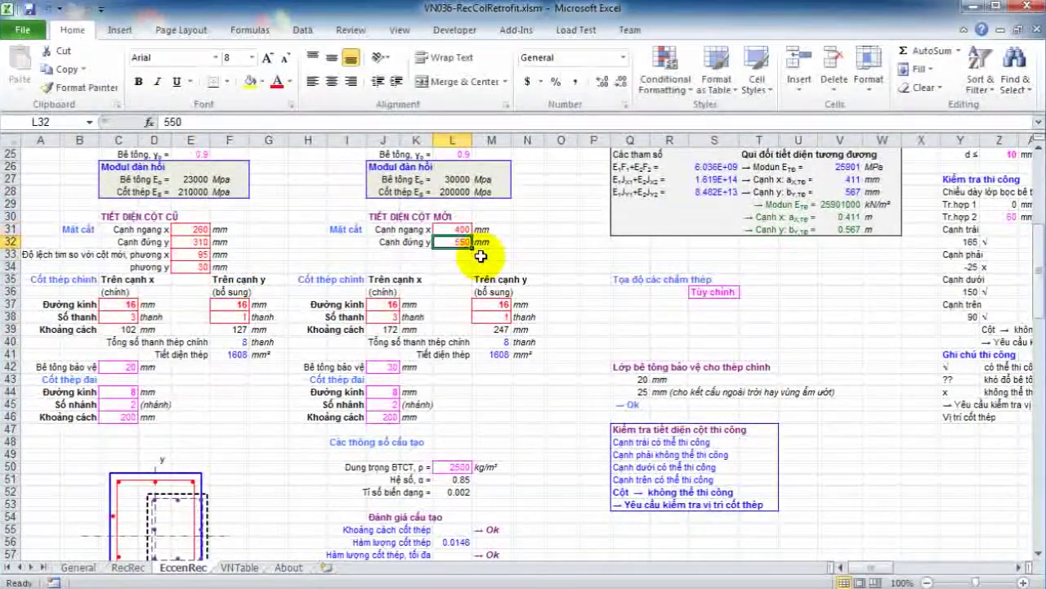
pyautogui.write('500')
pyautogui.press('Return')
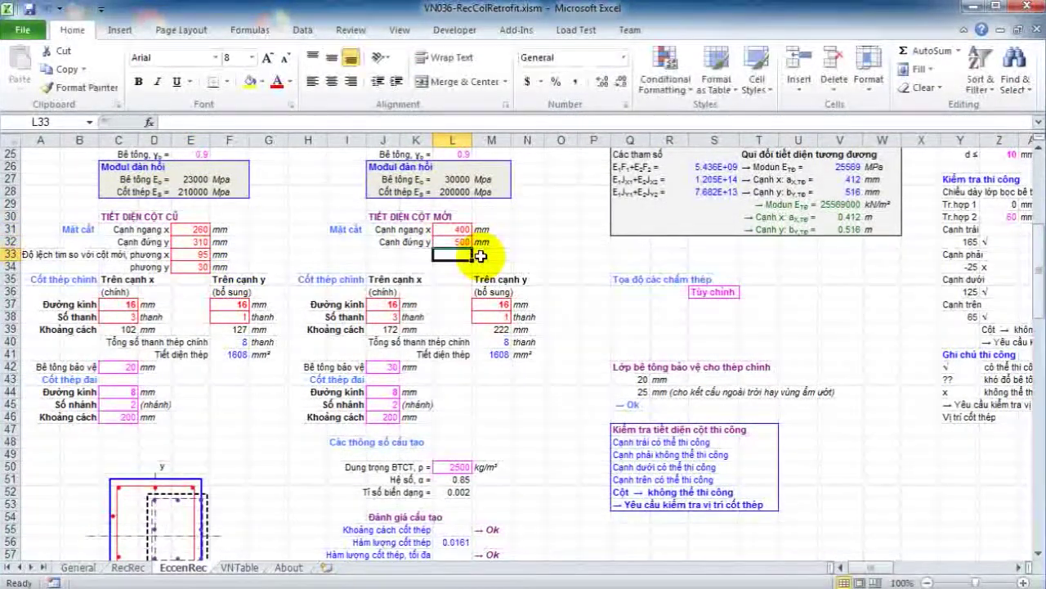
# Check the old column's placement in the section drawing and set its x-direction centre offset from the new column to 70 mm.
pyautogui.scroll(-2, 480, 256)
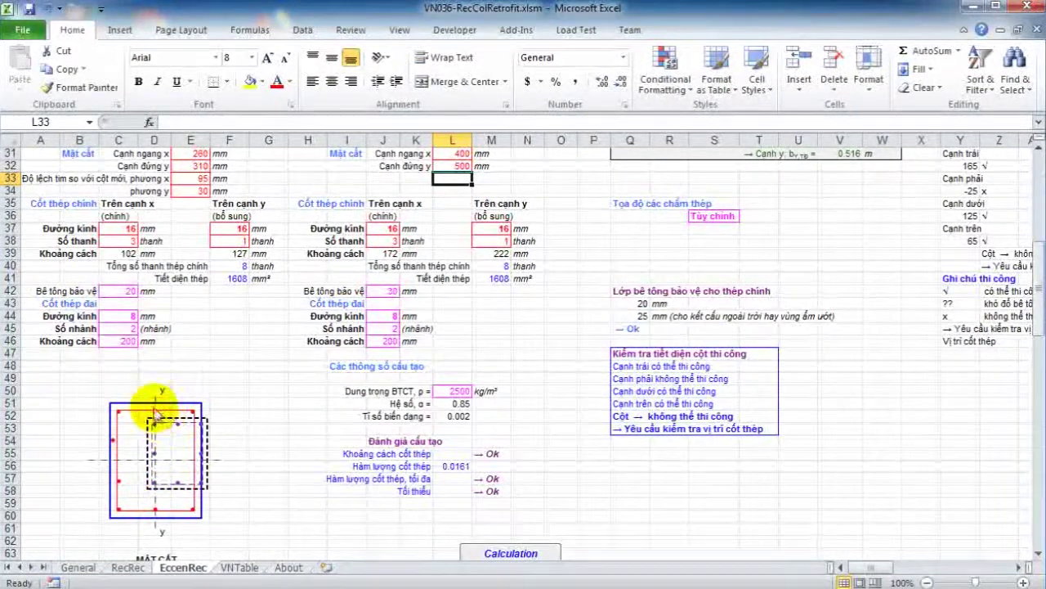
pyautogui.moveTo(166, 411)
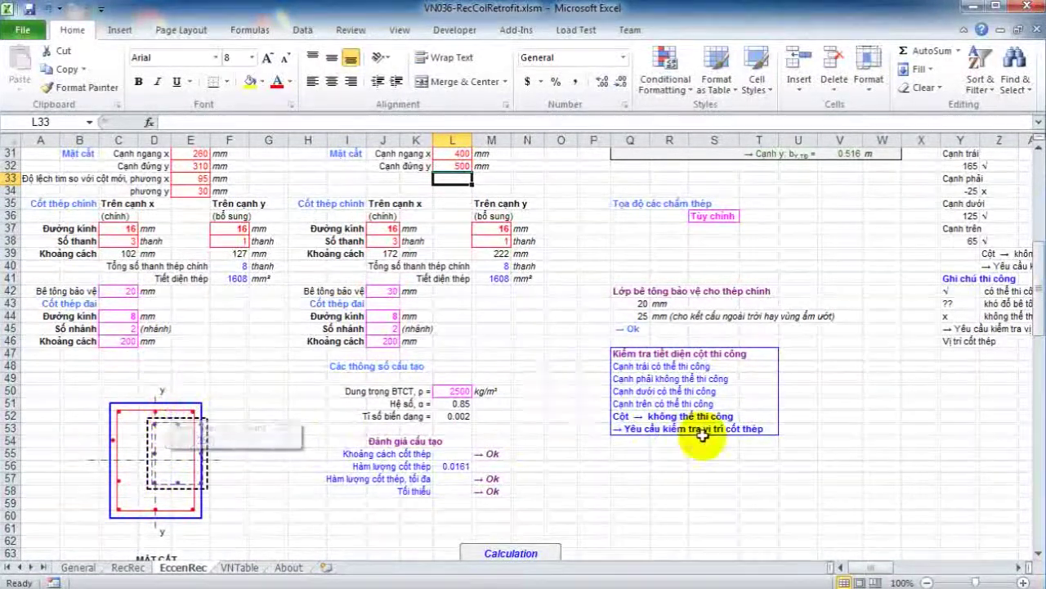
pyautogui.scroll(2, 324, 305)
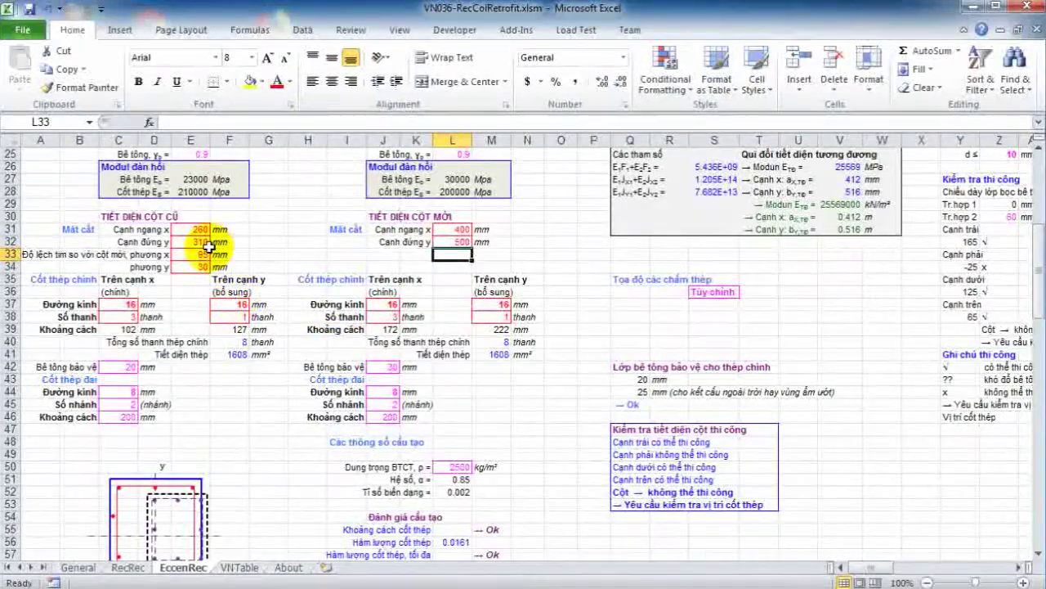
pyautogui.click(202, 242)
pyautogui.press('Down')
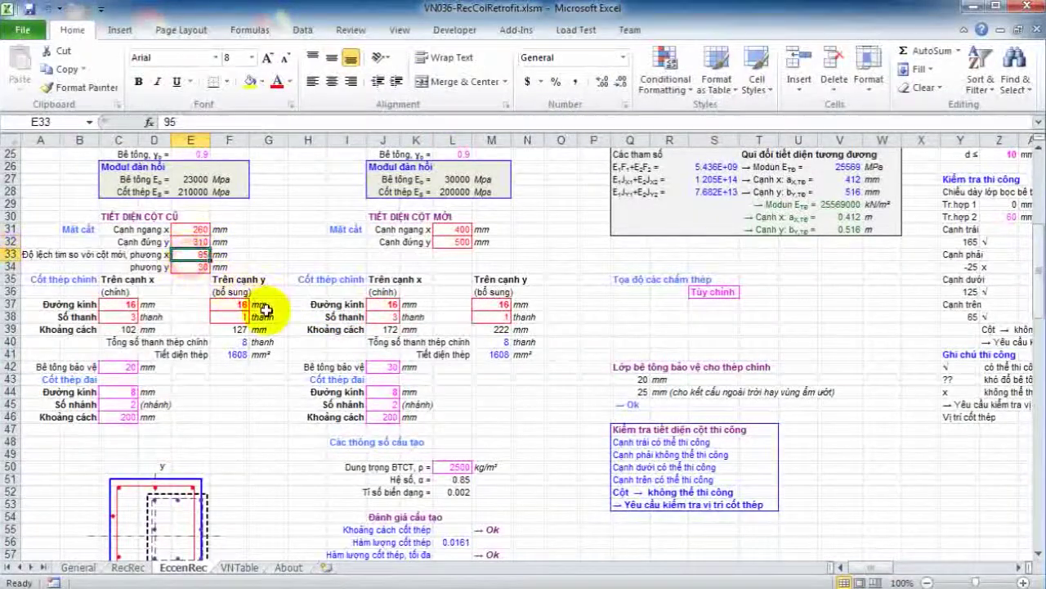
pyautogui.scroll(-1, 261, 311)
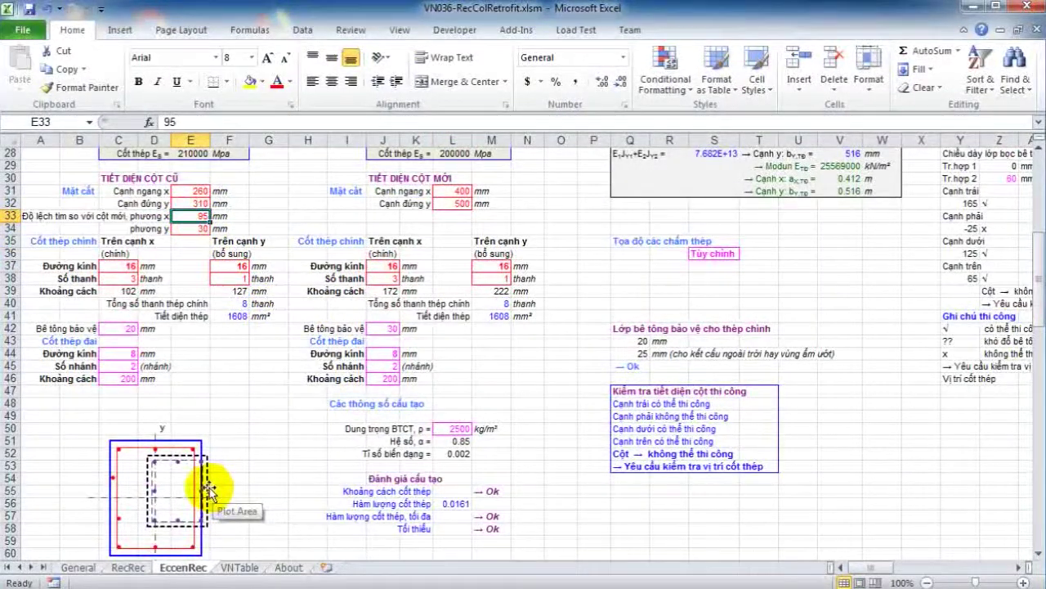
pyautogui.write('70')
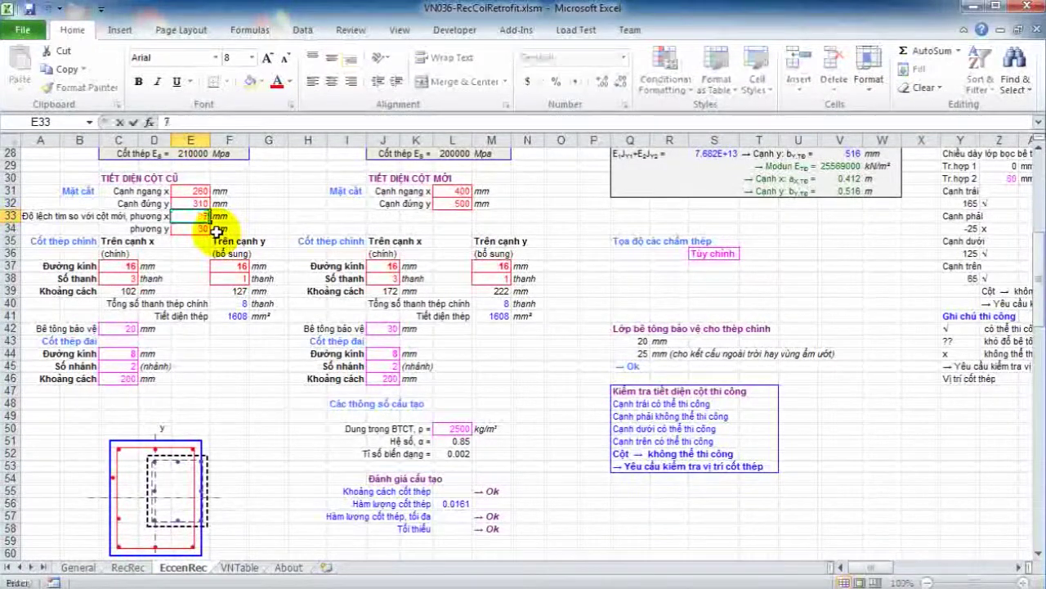
pyautogui.press('Return')
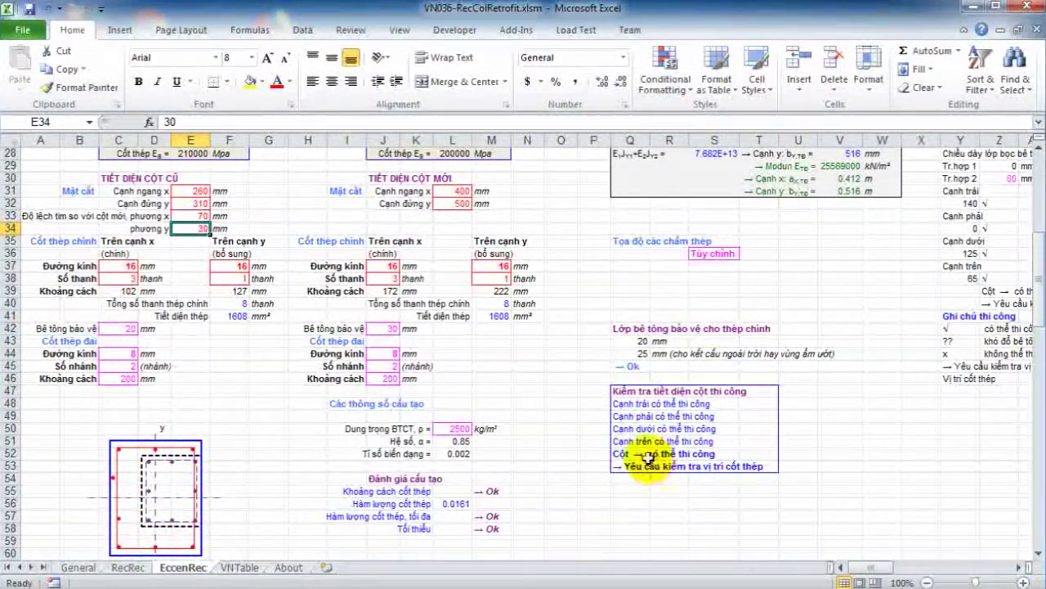
# Set the new column's additional main bars on side y to 2 and check their placement in the section drawing.
pyautogui.scroll(1, 642, 432)
pyautogui.scroll(-2, 245, 451)
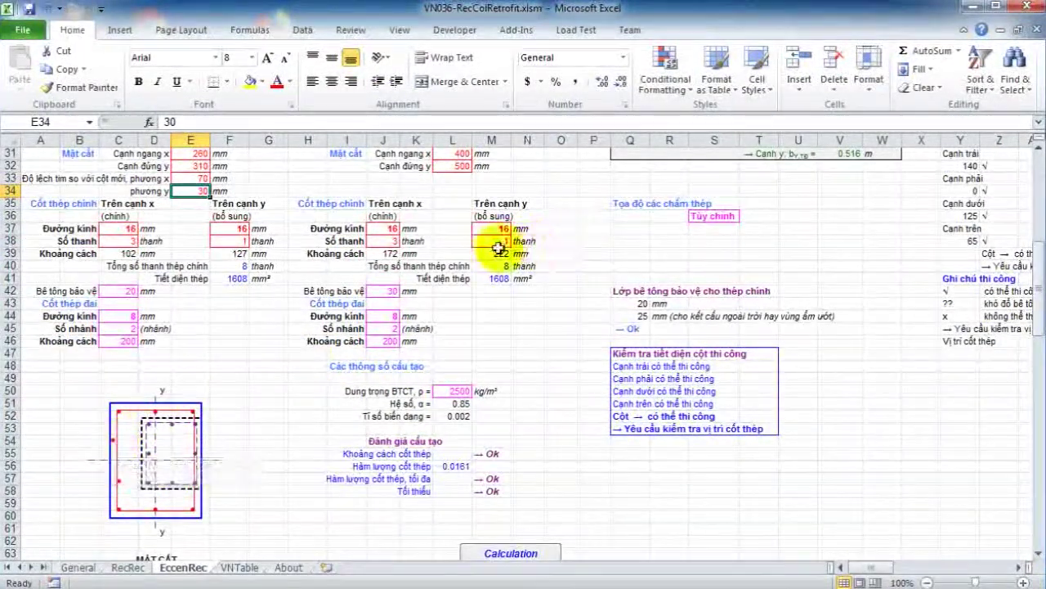
pyautogui.click(388, 239)
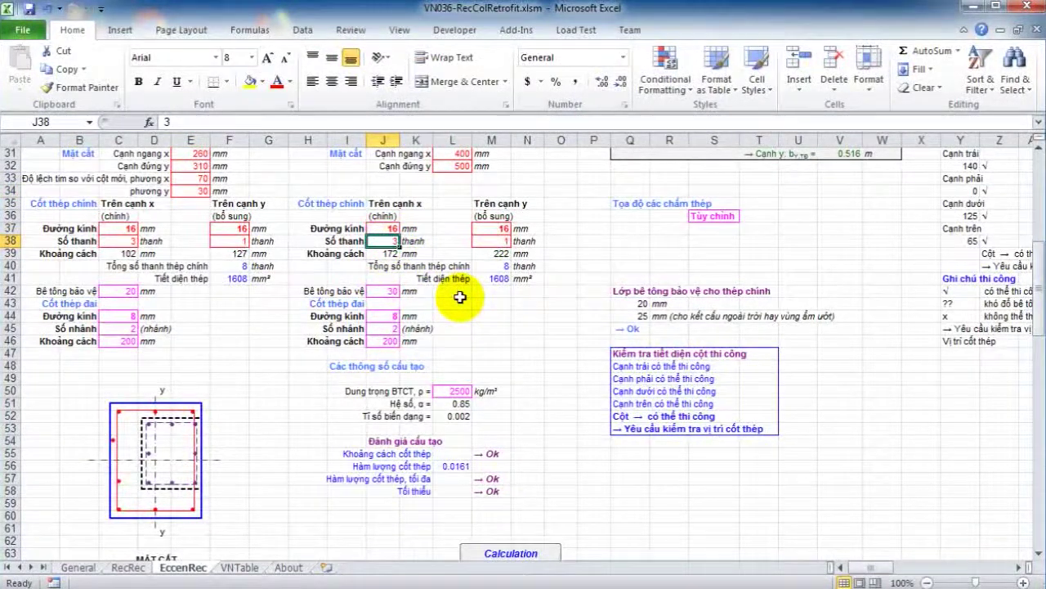
pyautogui.press('Return')
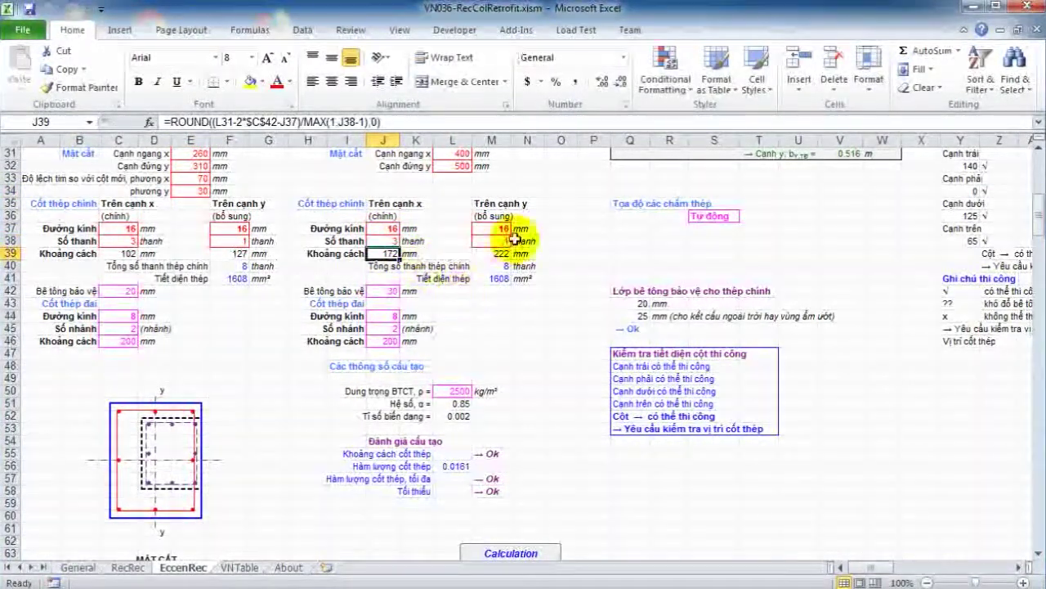
pyautogui.click(494, 241)
pyautogui.write('2')
pyautogui.press('Return')
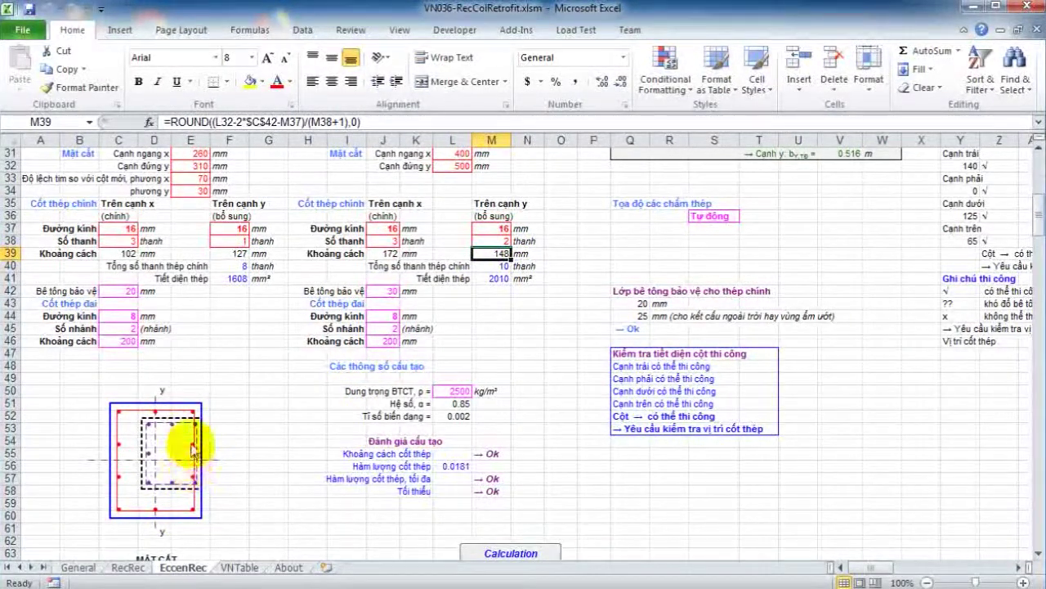
pyautogui.moveTo(199, 473)
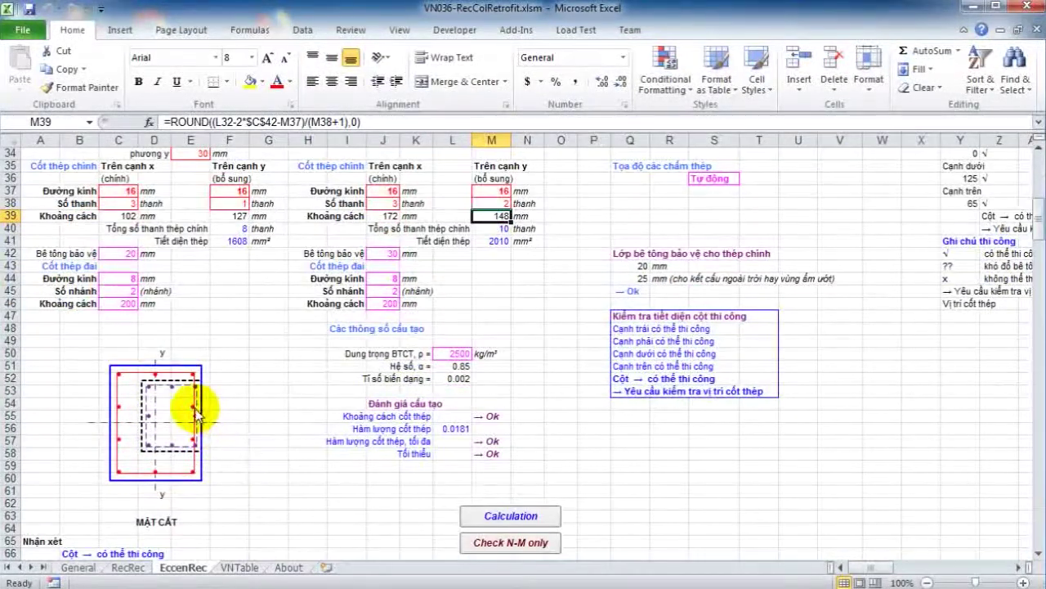
pyautogui.moveTo(195, 416)
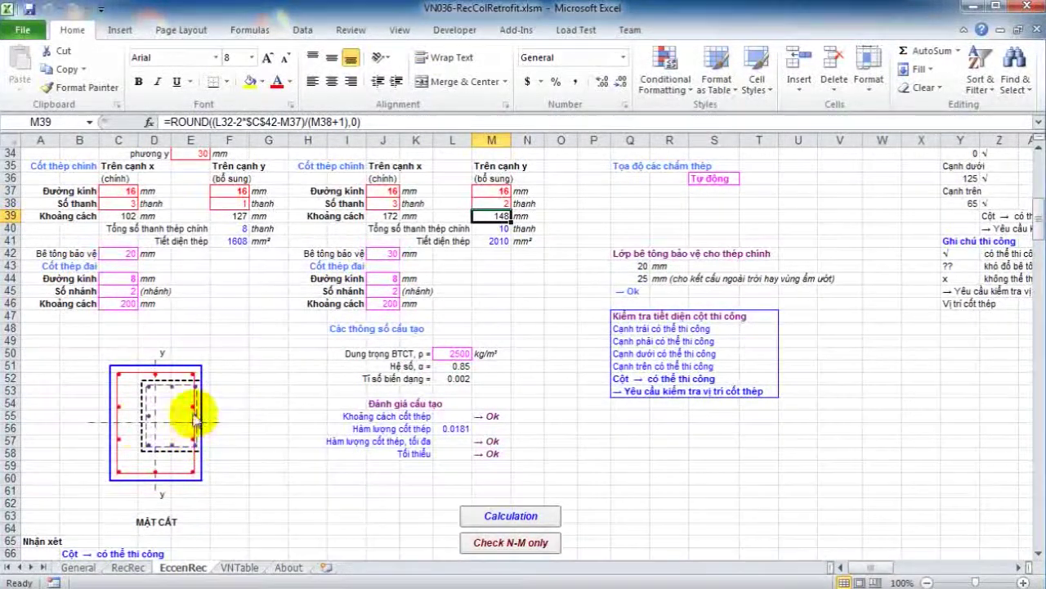
# Switch the steel bar coordinates option on the EccenRec sheet to the custom setting "Tùy chỉnh".
pyautogui.scroll(2, 635, 335)
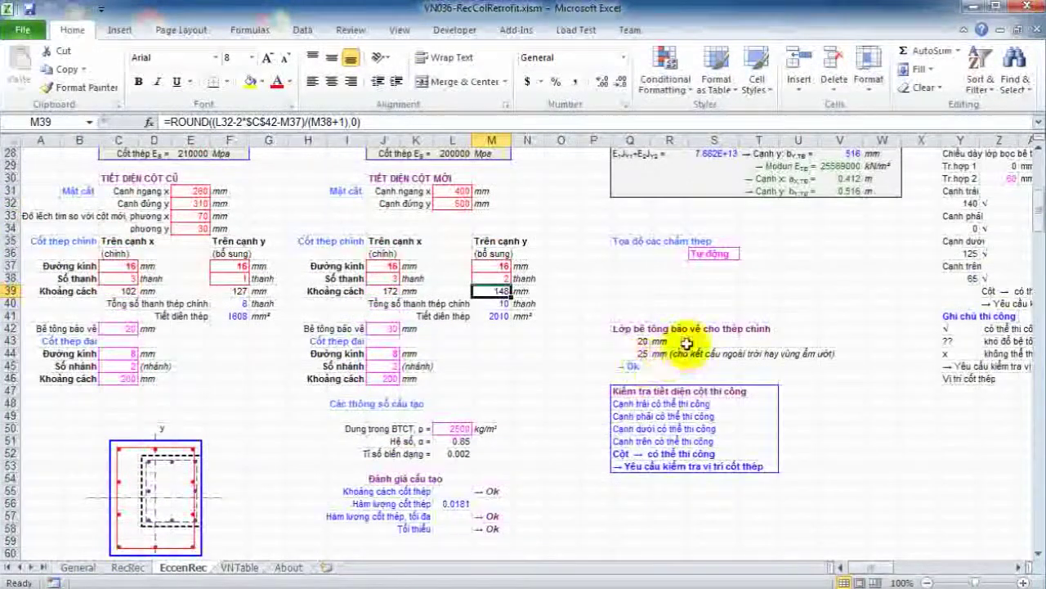
pyautogui.click(717, 253)
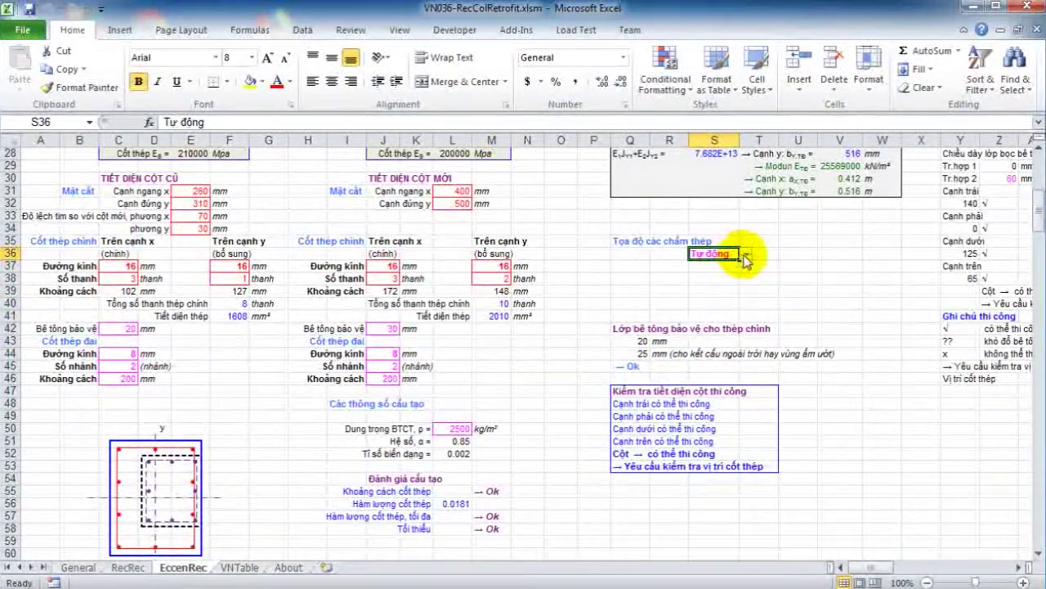
pyautogui.click(724, 276)
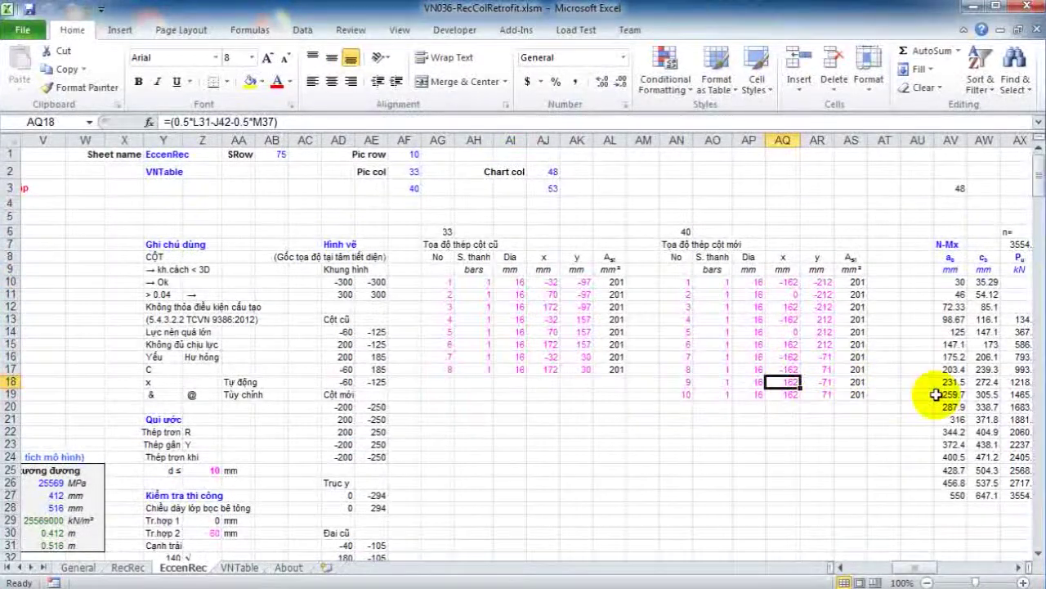
# In the new column's bar coordinate table, set bar 9's x to -162 mm and the y of bars 7, 8 and 9 to -90, 0 and 90 mm.
pyautogui.write('-162')
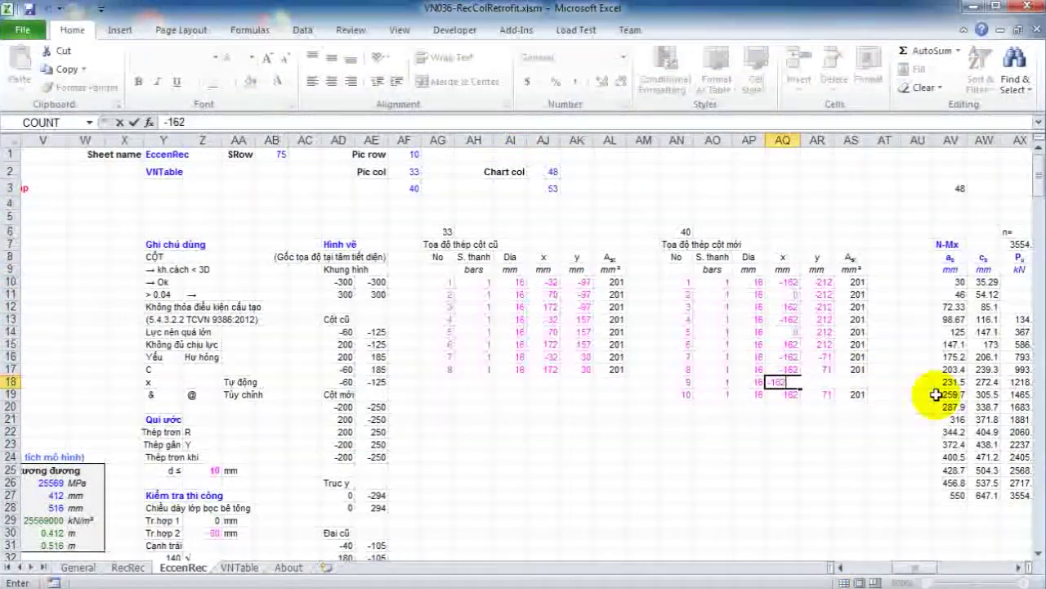
pyautogui.press('Tab')
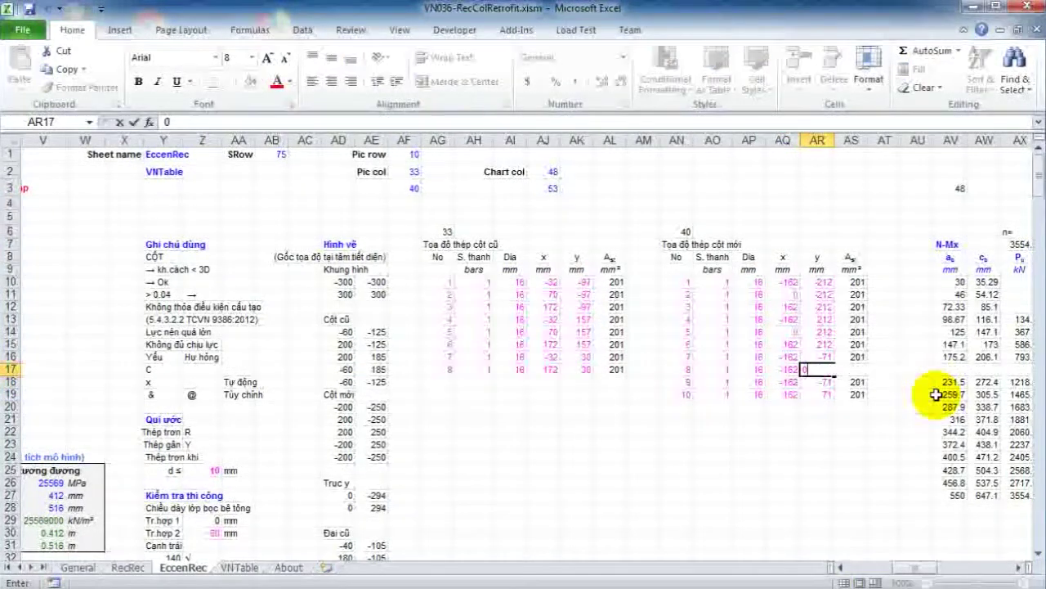
pyautogui.click(783, 394)
pyautogui.click(825, 364)
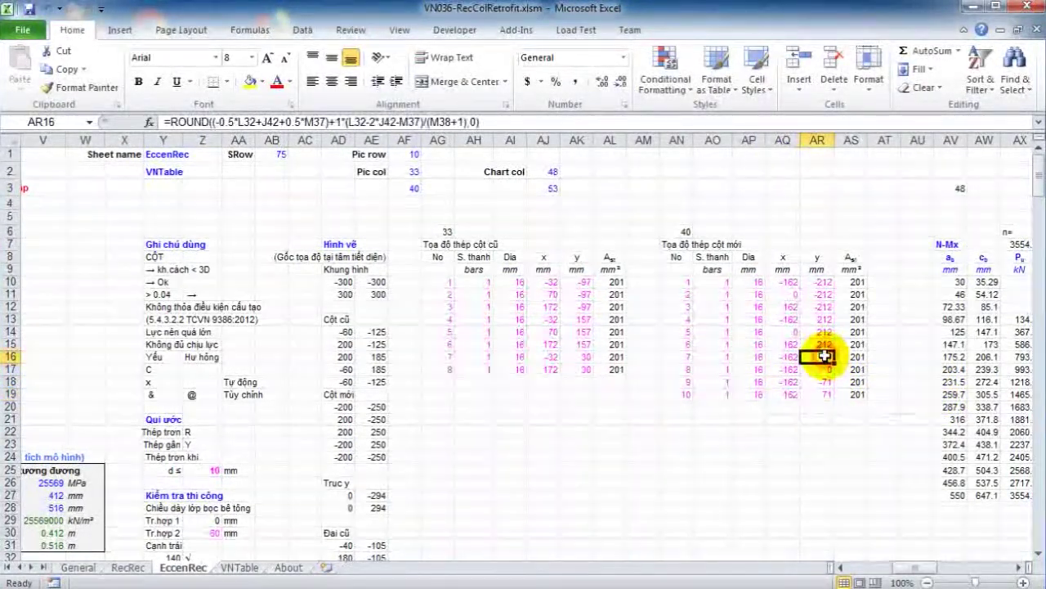
pyautogui.write('0')
pyautogui.press('Return')
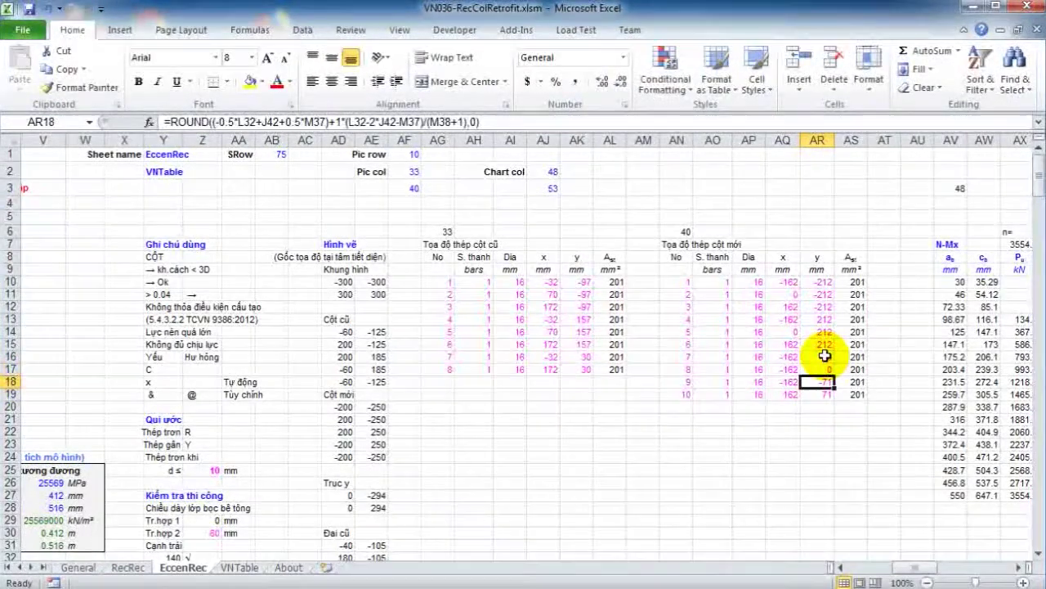
pyautogui.write('90')
pyautogui.press('Return')
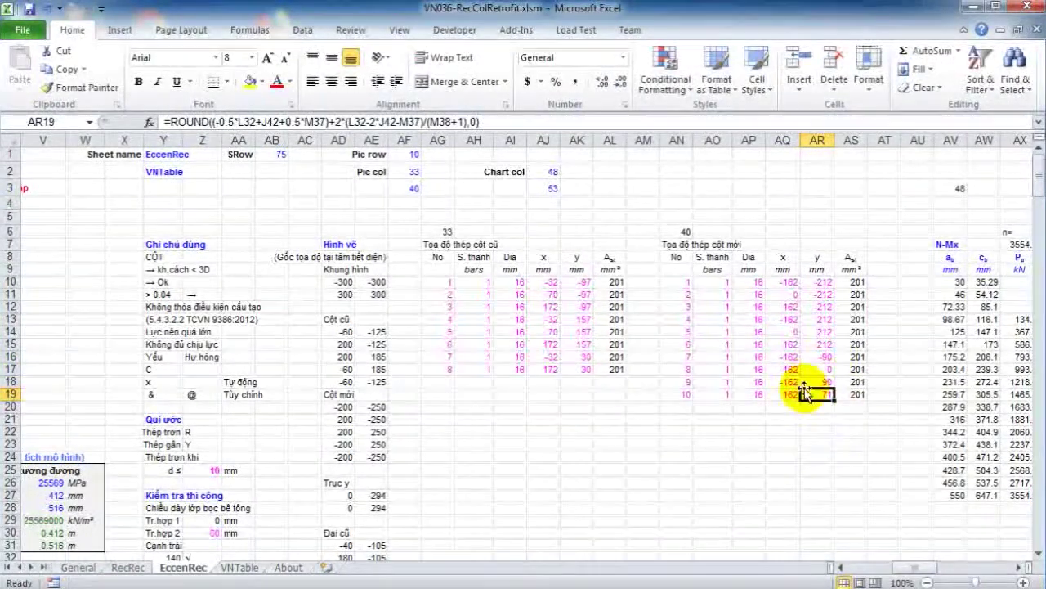
# Set the y coordinate of bar 10 in the new column's bar table to -150 mm.
pyautogui.click(793, 393)
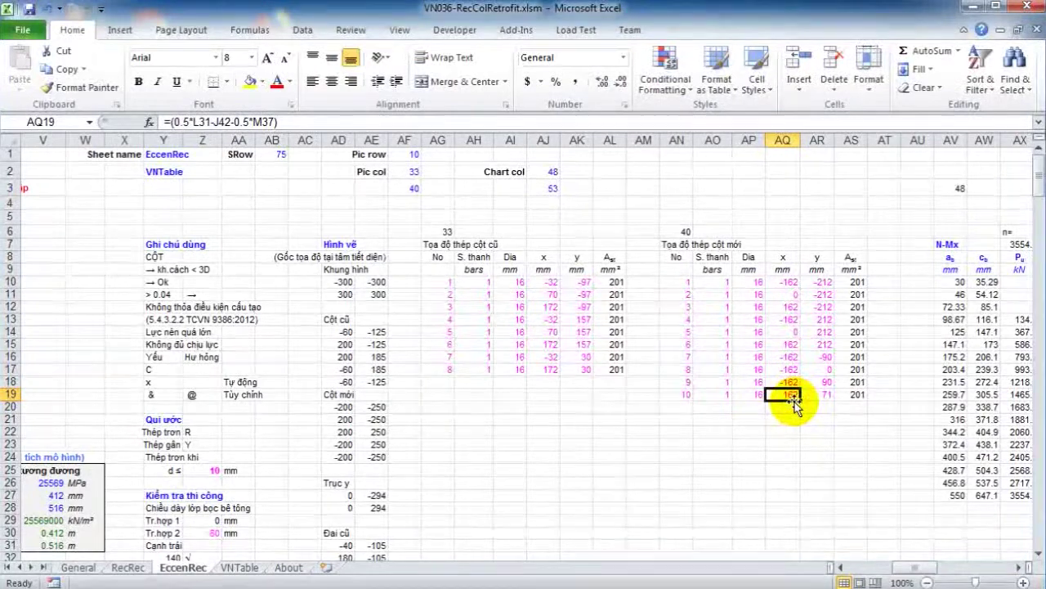
pyautogui.click(818, 395)
pyautogui.write('-')
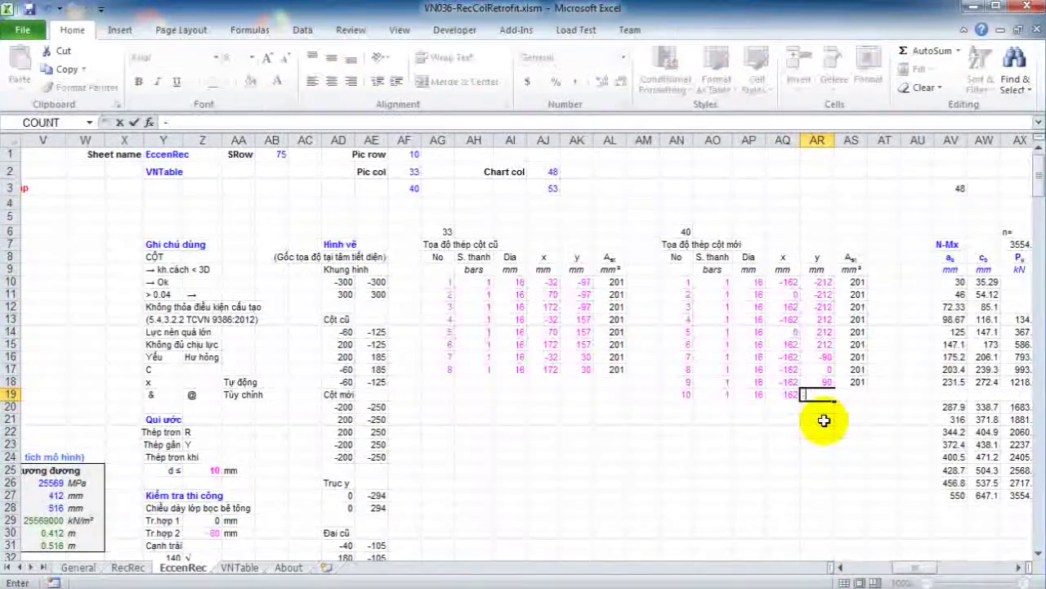
pyautogui.write('150')
pyautogui.press('Return')
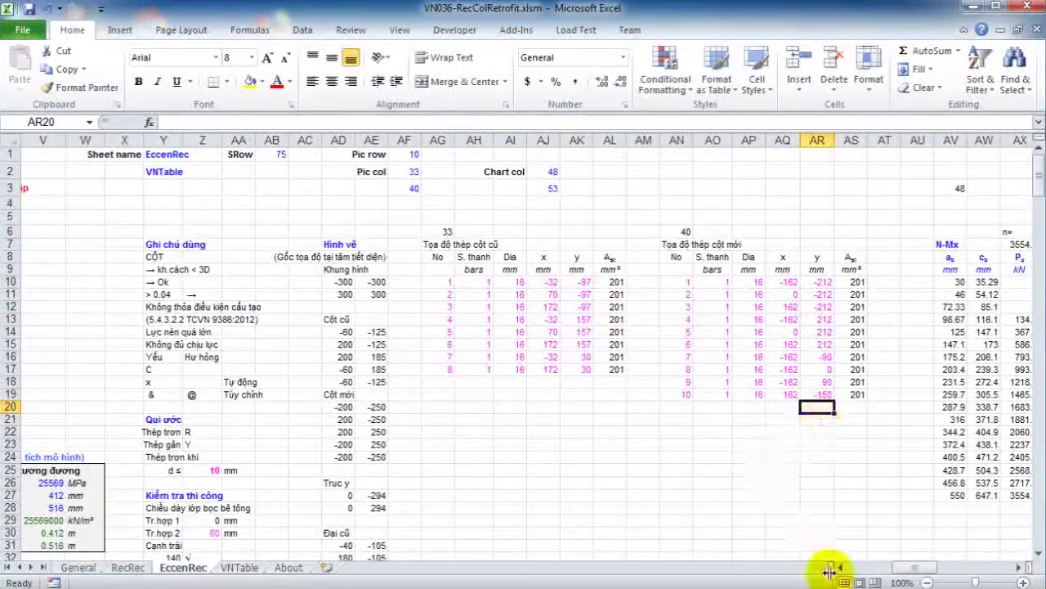
# Examine the rearranged bars in the section drawing, the constructability check, and the design axial force and moments of the Nmax case.
pyautogui.moveTo(927, 568); pyautogui.dragTo(798, 575)
pyautogui.scroll(-14, 287, 346)
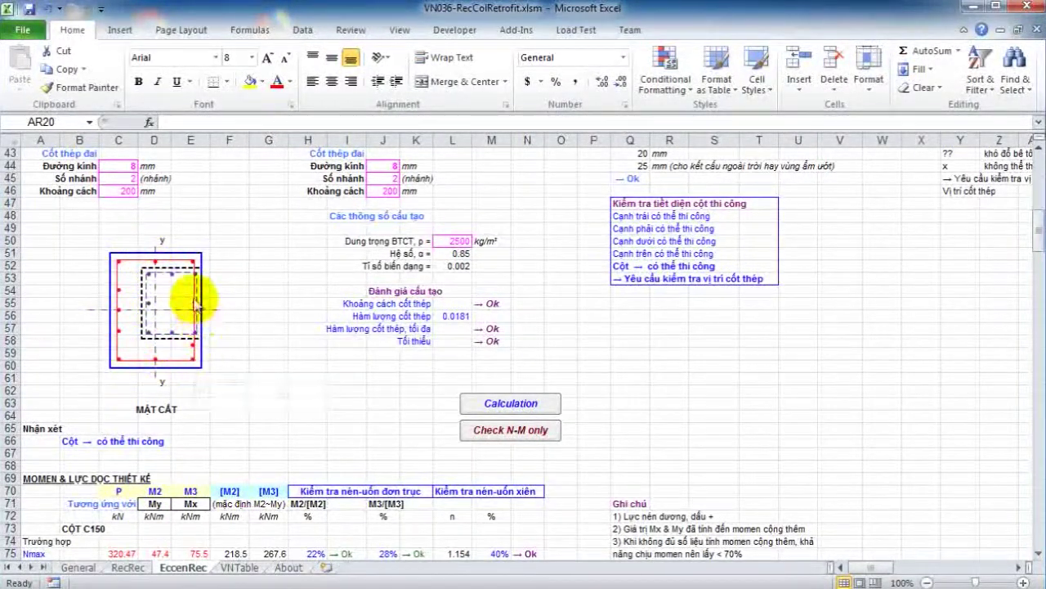
pyautogui.scroll(-1, 540, 290)
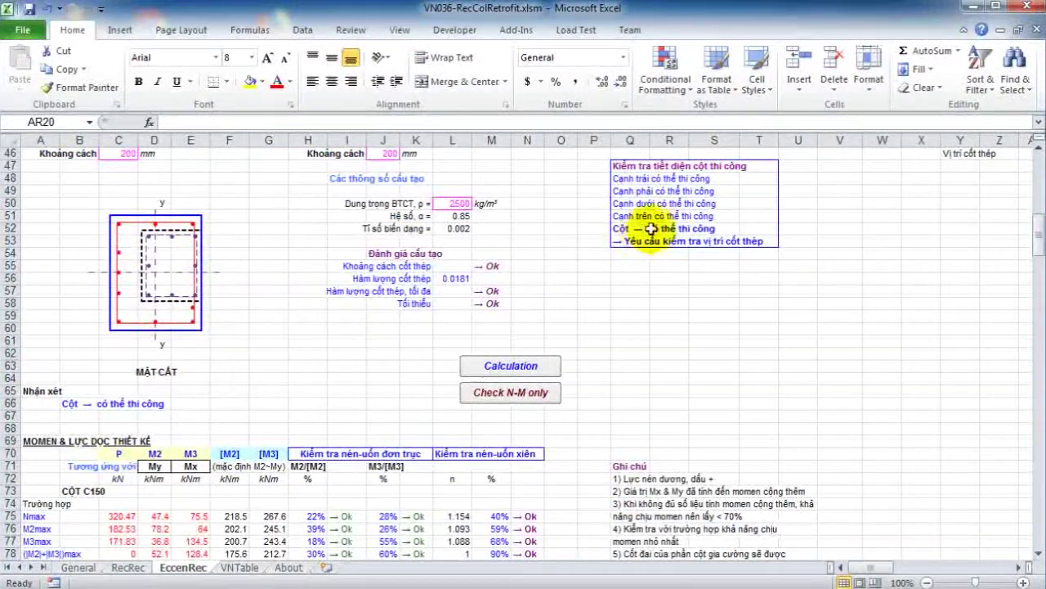
pyautogui.scroll(4, 420, 385)
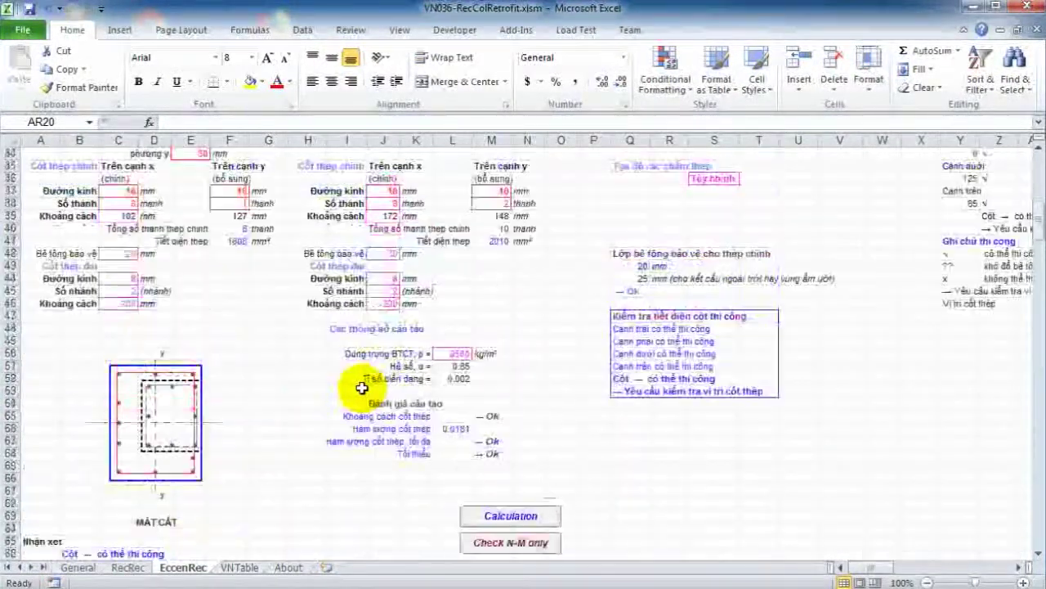
pyautogui.scroll(-2, 362, 388)
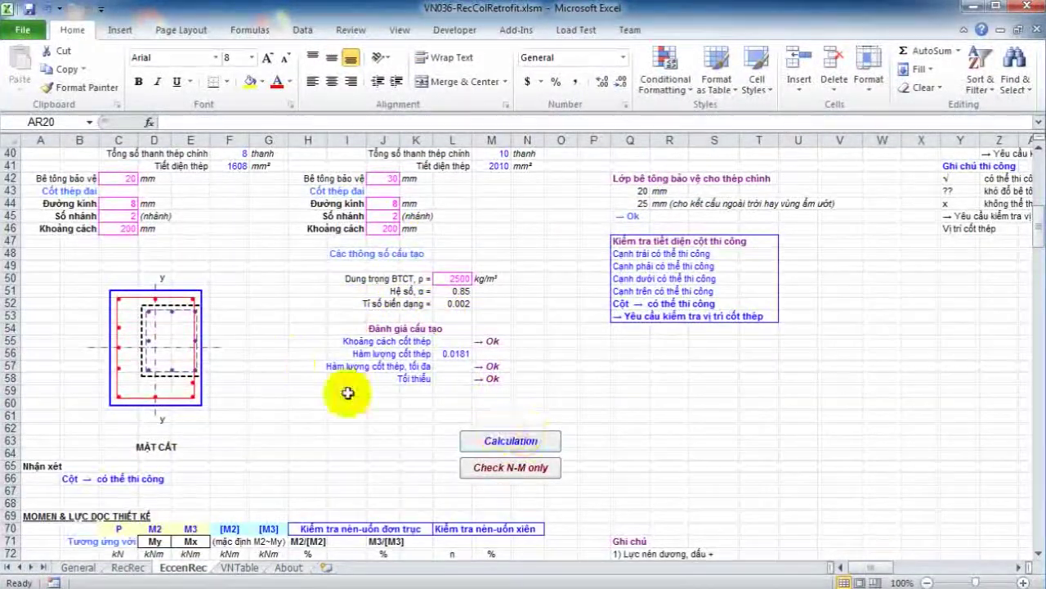
pyautogui.scroll(-2, 348, 393)
pyautogui.scroll(-3, 236, 445)
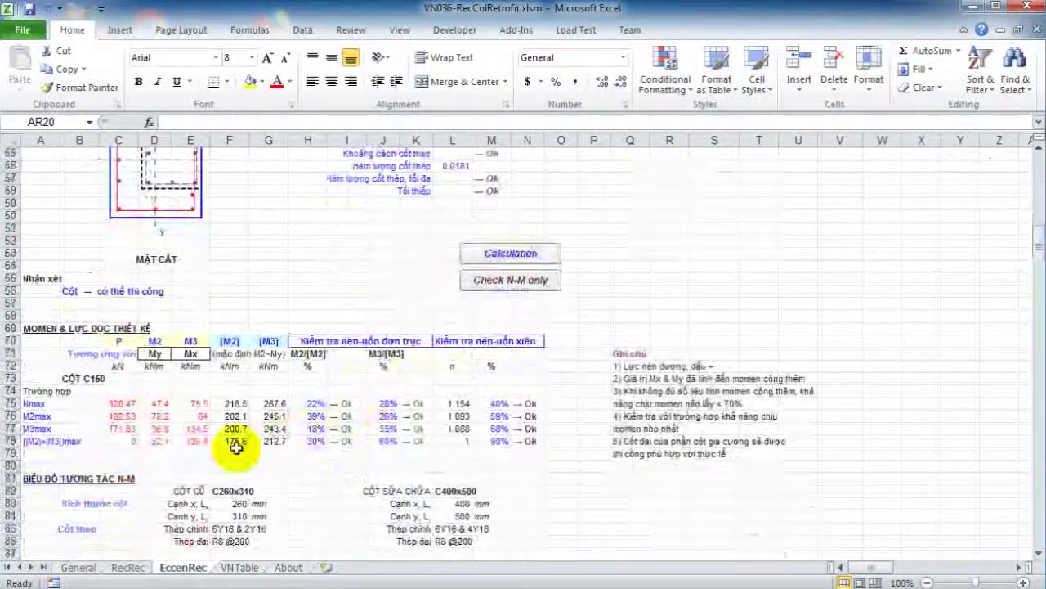
pyautogui.click(119, 403)
pyautogui.click(190, 403)
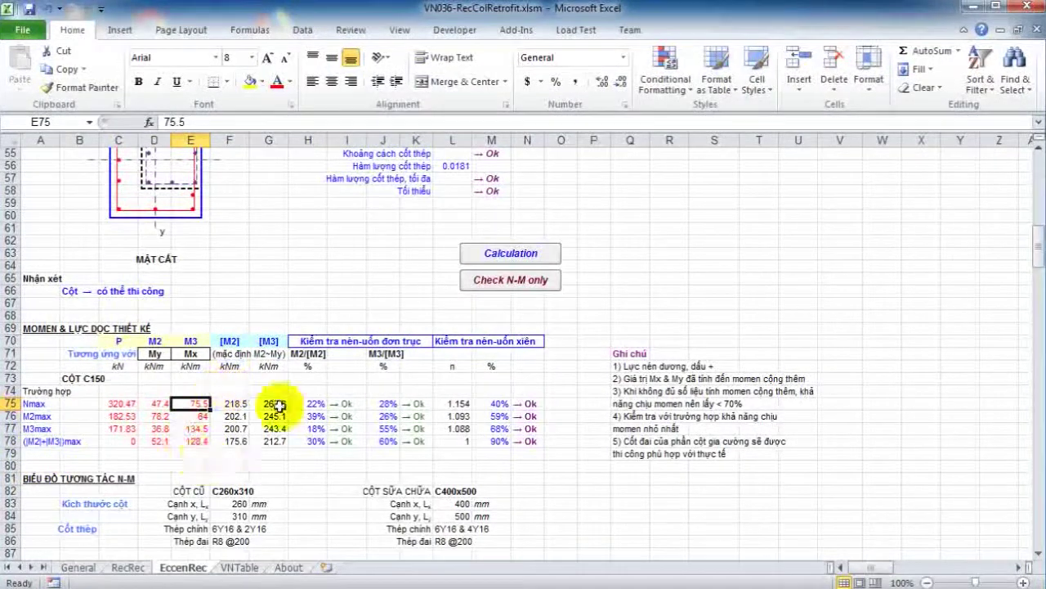
pyautogui.scroll(2, 483, 360)
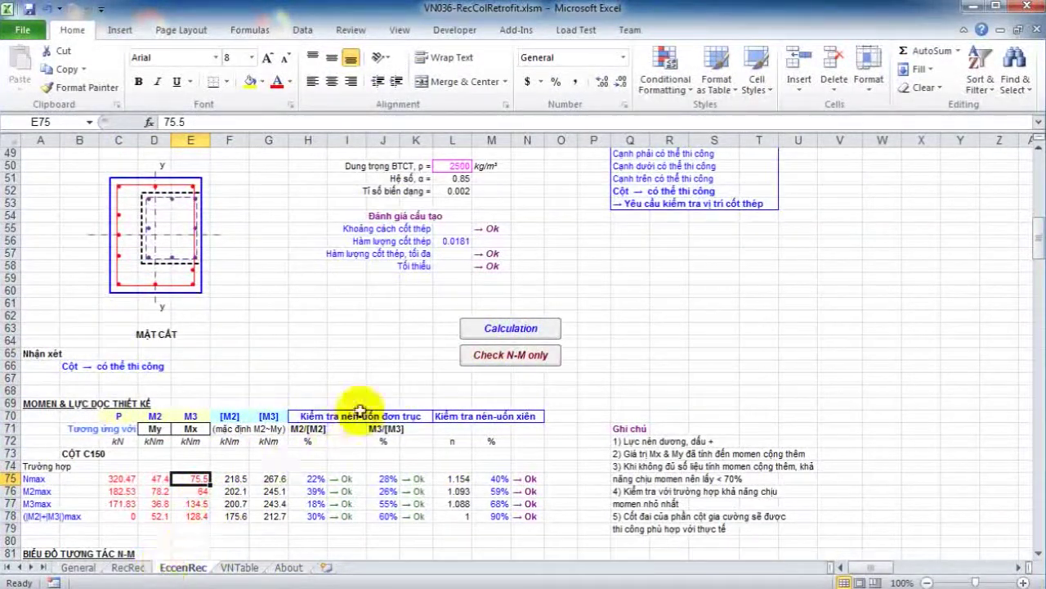
# Run the full calculation for the eccentric column and check the biaxial bending ratio of the (|M2|+|M3|)max case.
pyautogui.click(501, 329)
pyautogui.scroll(-1, 441, 376)
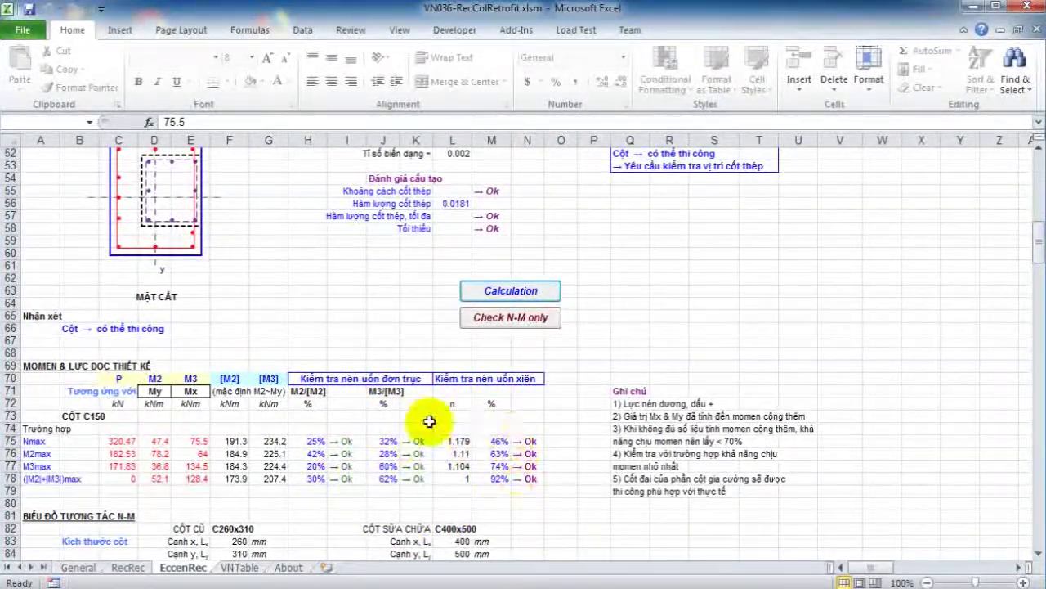
pyautogui.click(504, 483)
# Set the diameter of the new column's additional bars along the y side to 14 mm.
pyautogui.scroll(7, 591, 367)
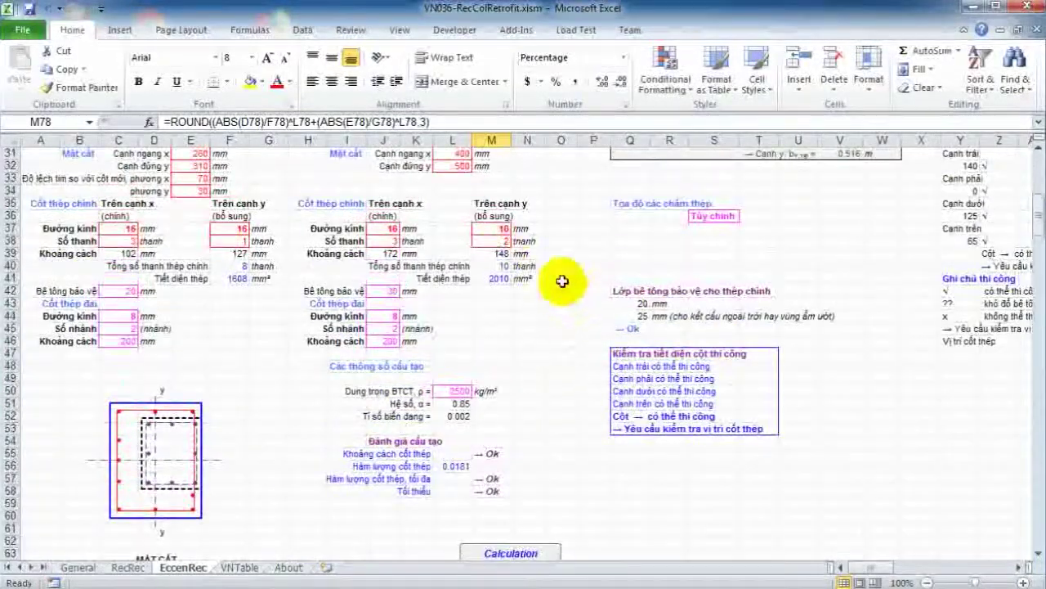
pyautogui.scroll(-3, 408, 260)
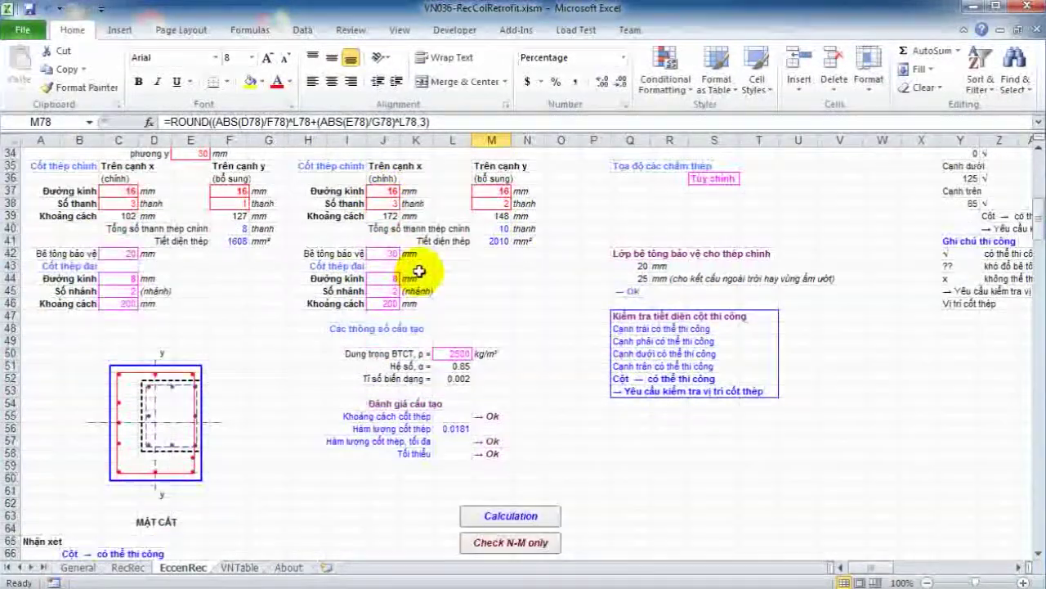
pyautogui.scroll(4, 457, 278)
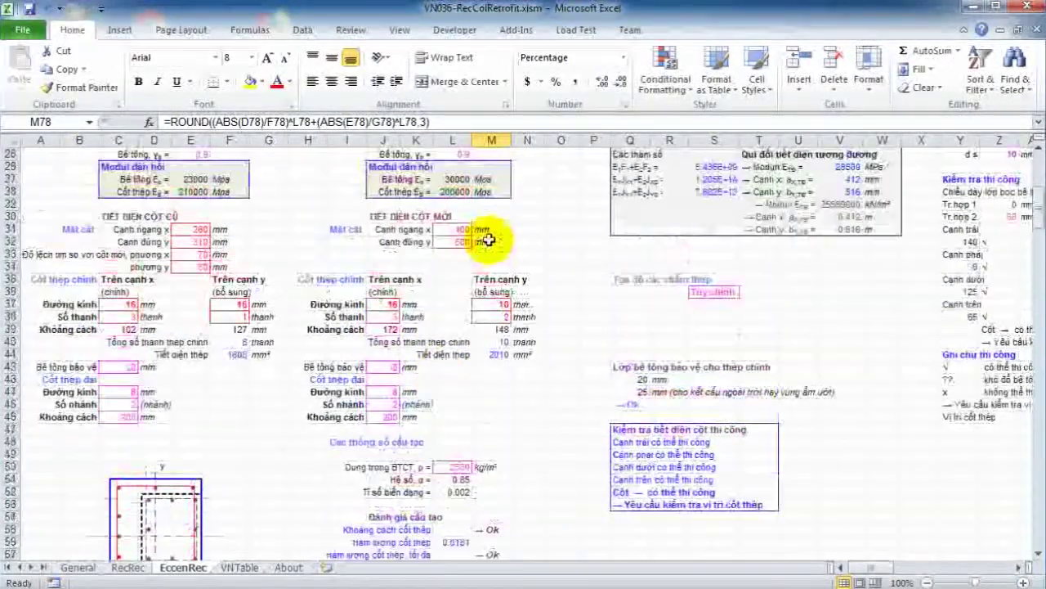
pyautogui.click(507, 304)
pyautogui.click(517, 305)
pyautogui.scroll(1, 528, 302)
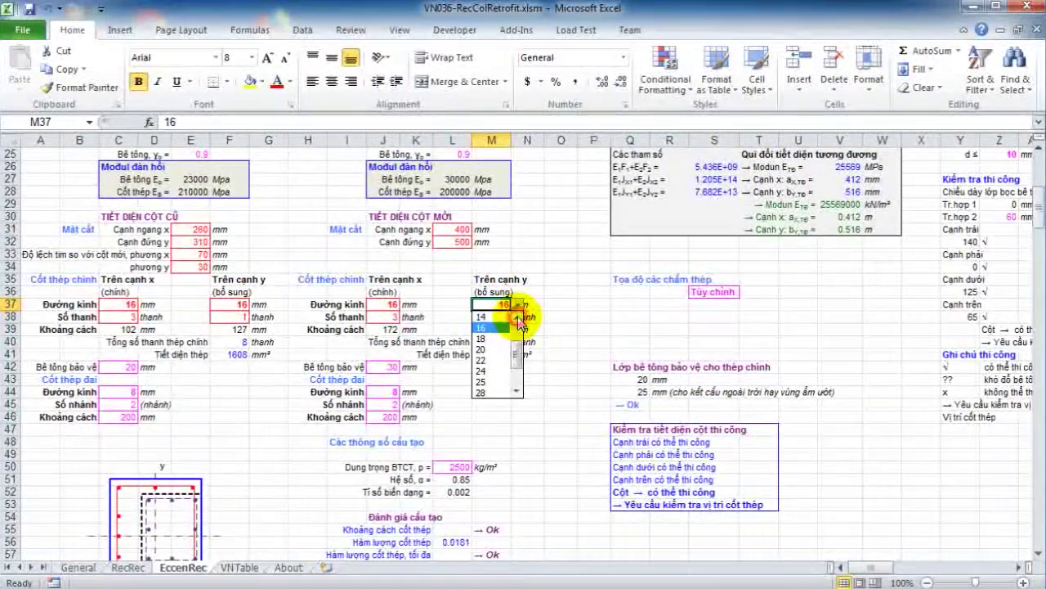
pyautogui.click(498, 317)
pyautogui.scroll(-8, 280, 416)
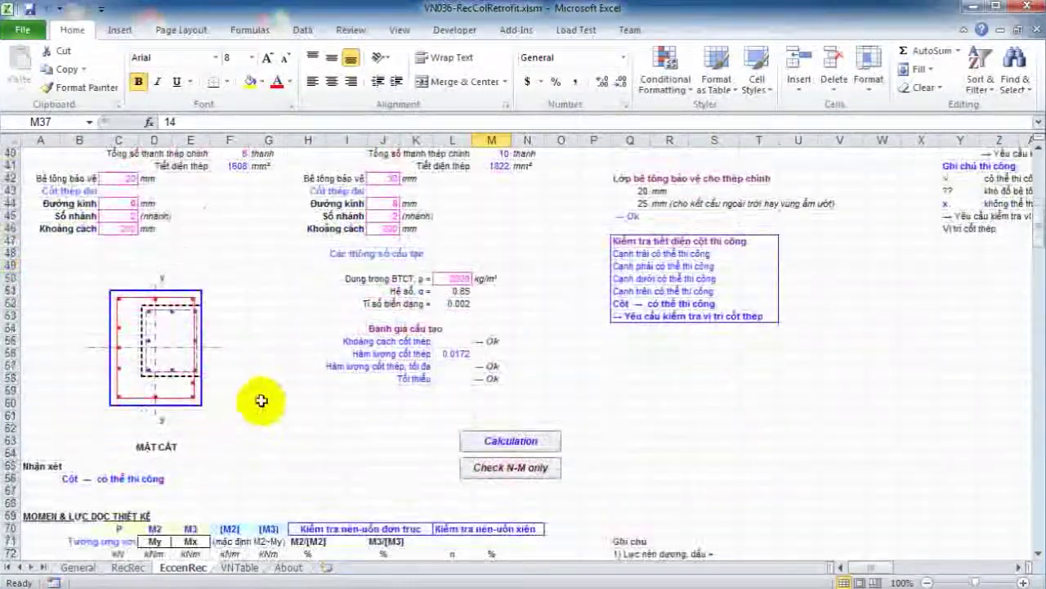
pyautogui.scroll(2, 499, 380)
pyautogui.scroll(4, 498, 380)
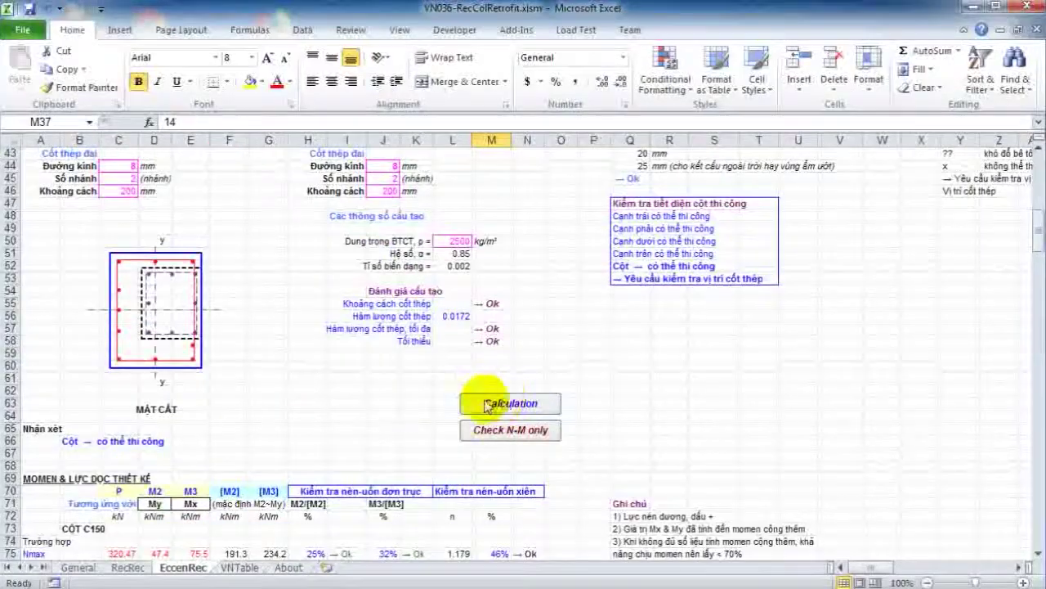
# Inspect the diameter formula of bar 7 in the new column's bar coordinate table.
pyautogui.moveTo(859, 568); pyautogui.dragTo(932, 567)
pyautogui.scroll(8, 883, 415)
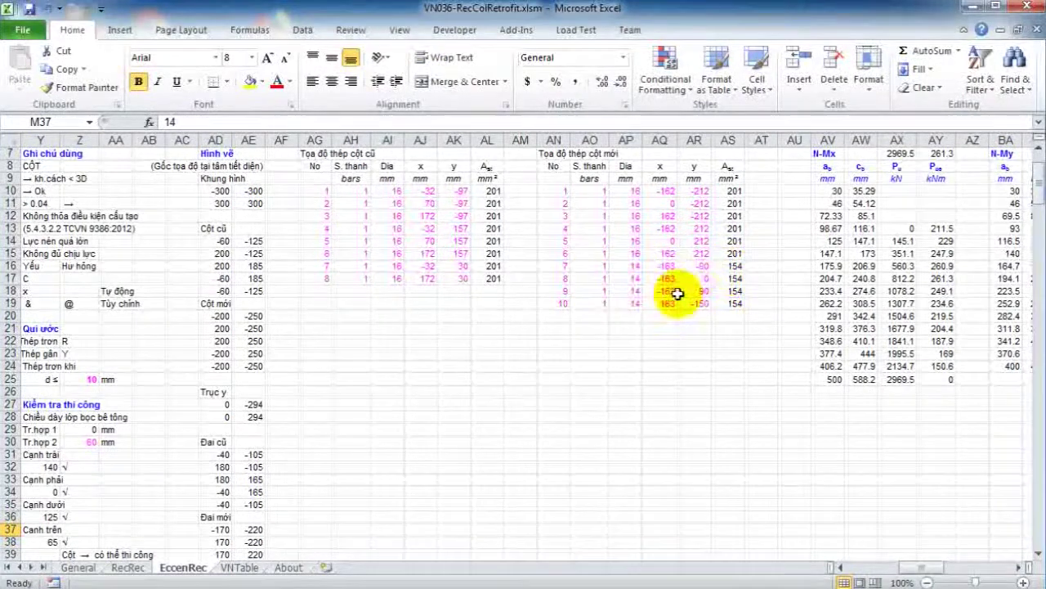
pyautogui.click(624, 266)
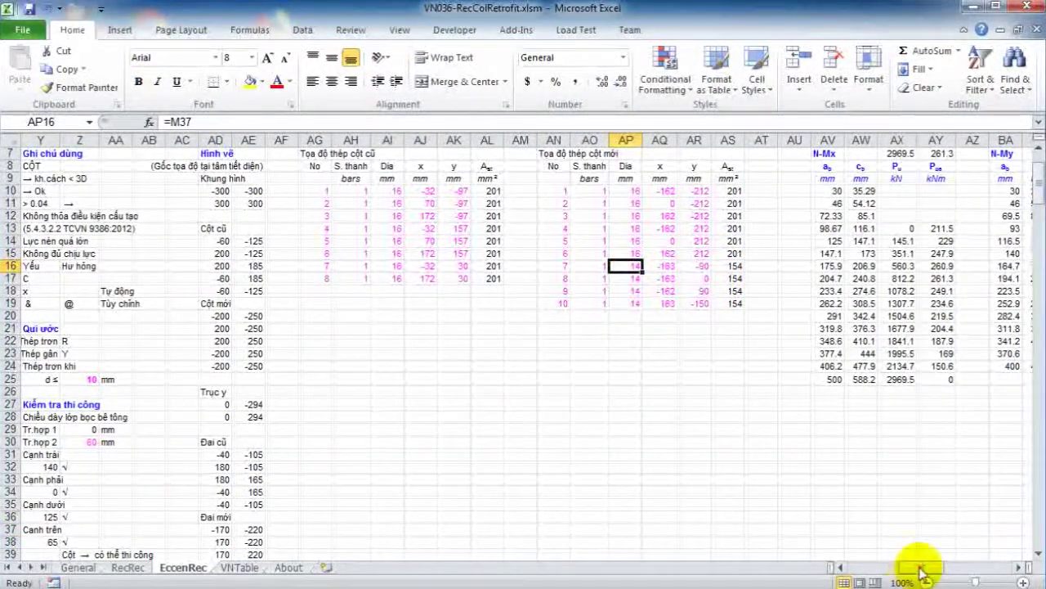
# Rerun the full calculation with the 14 mm side bars and check the uniaxial and biaxial bending ratios.
pyautogui.moveTo(925, 569); pyautogui.dragTo(783, 569)
pyautogui.scroll(-10, 434, 426)
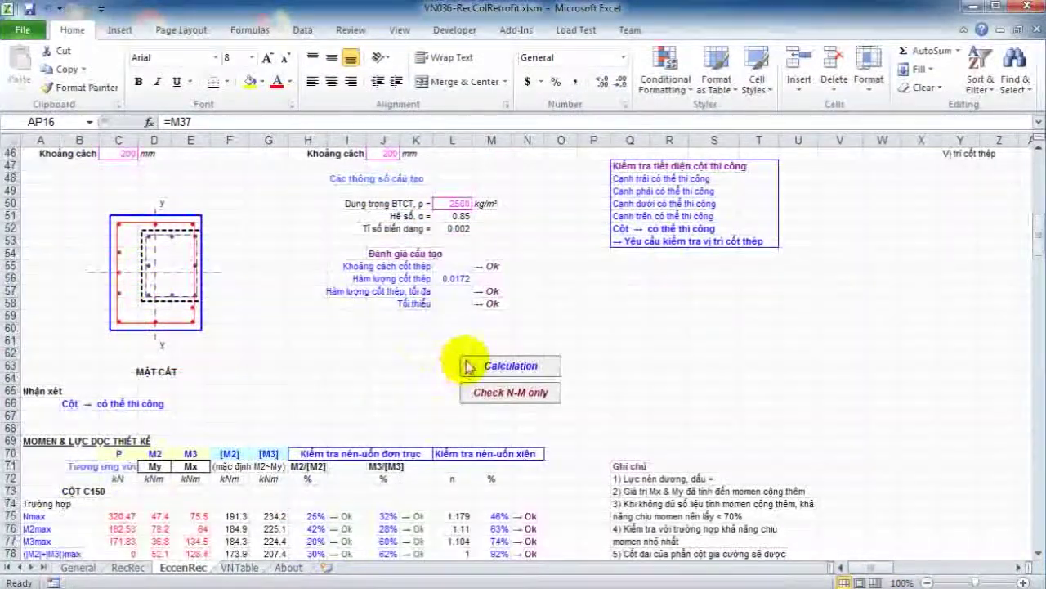
pyautogui.click(519, 366)
pyautogui.scroll(-5, 523, 364)
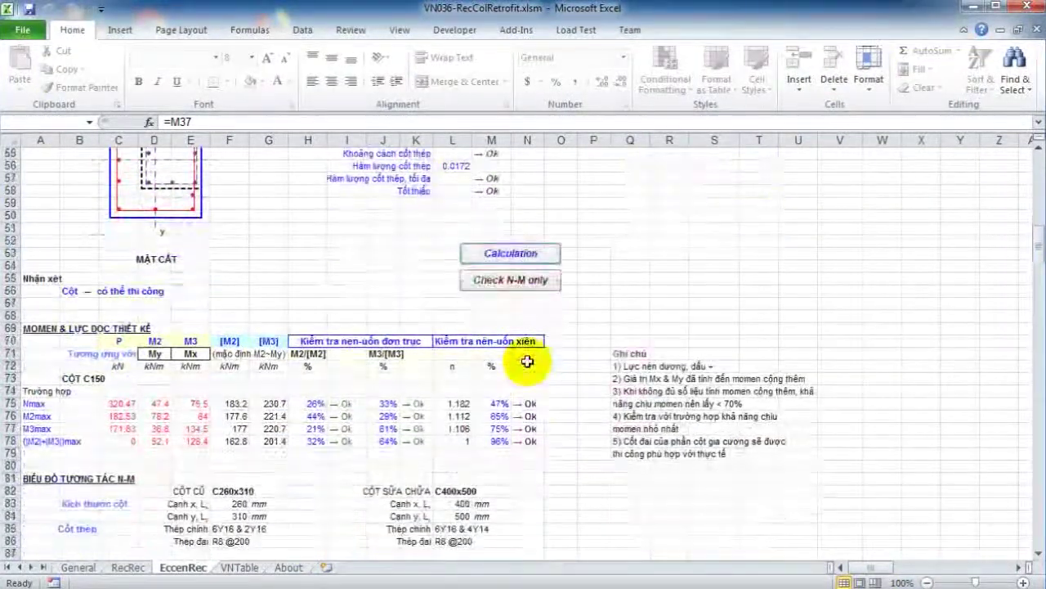
pyautogui.scroll(3, 515, 462)
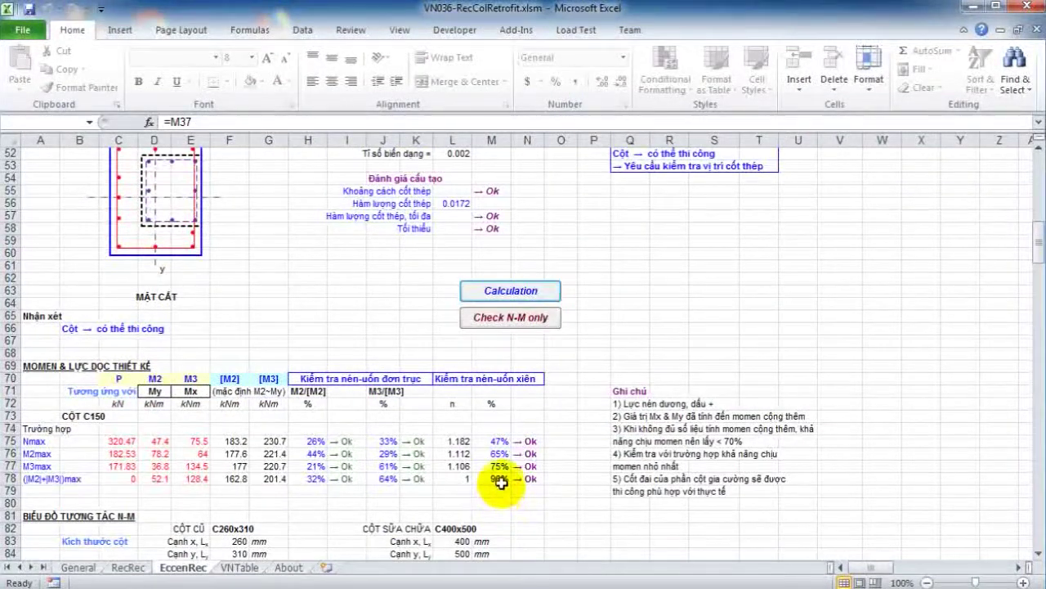
# Examine the reinforcement inputs, the design moment table, and the N-Mx and N-My interaction diagrams with the legend explaining their curves.
pyautogui.scroll(8, 429, 428)
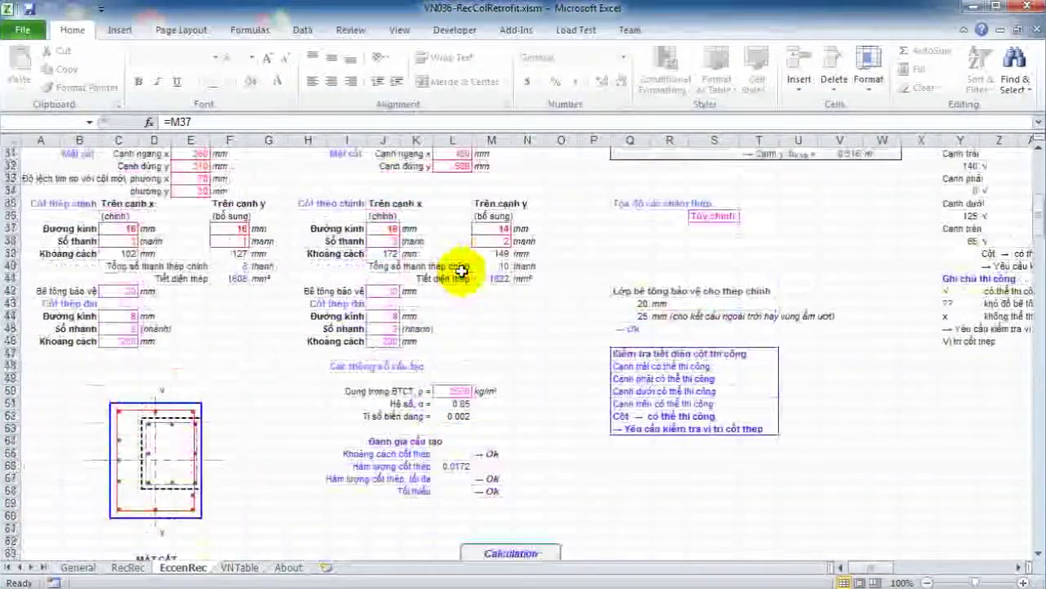
pyautogui.scroll(-3, 491, 257)
pyautogui.scroll(3, 490, 261)
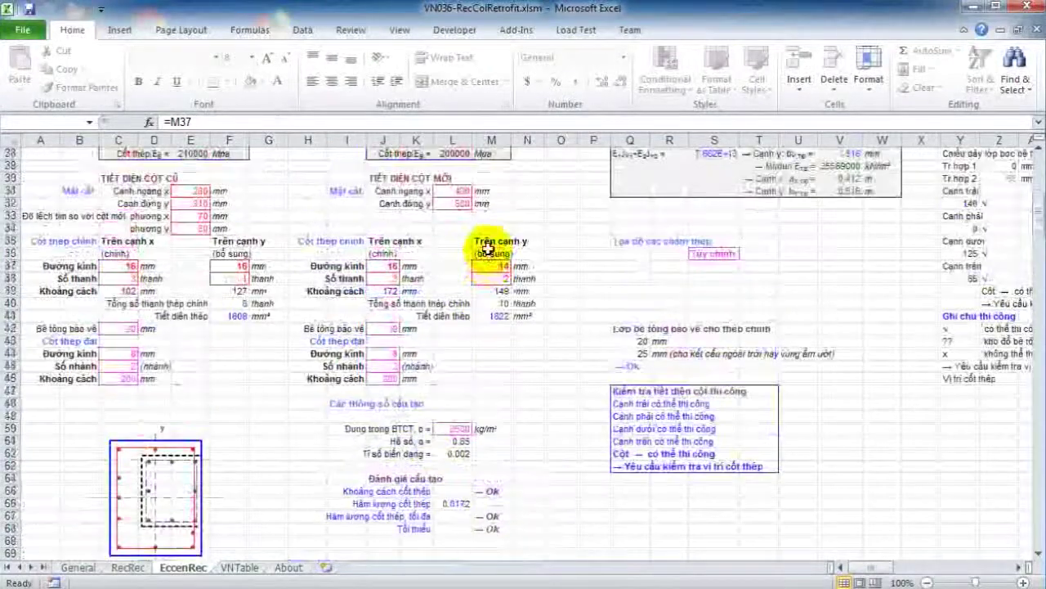
pyautogui.scroll(-6, 467, 458)
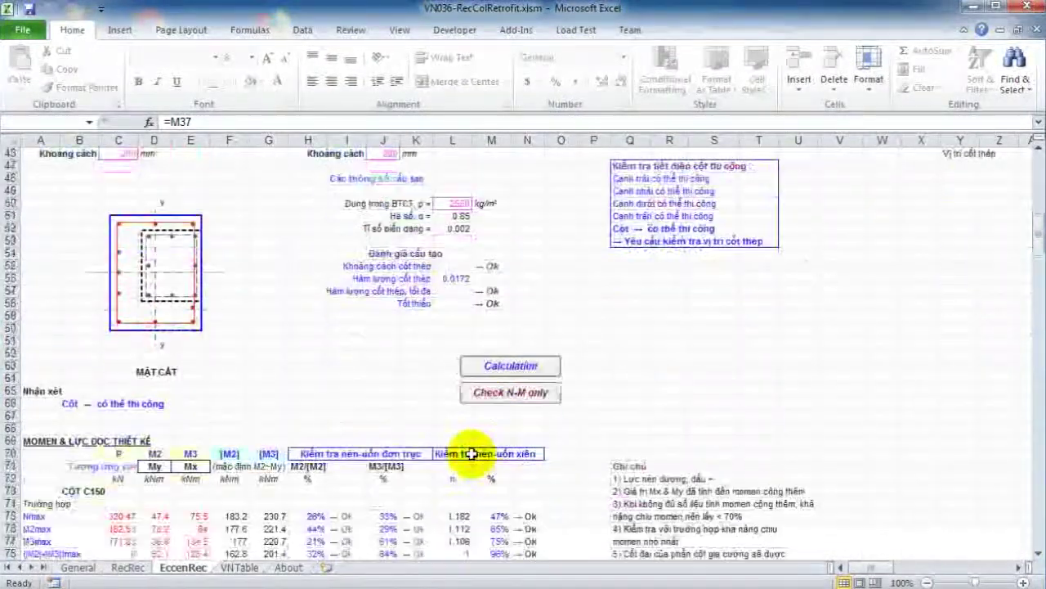
pyautogui.scroll(-9, 334, 401)
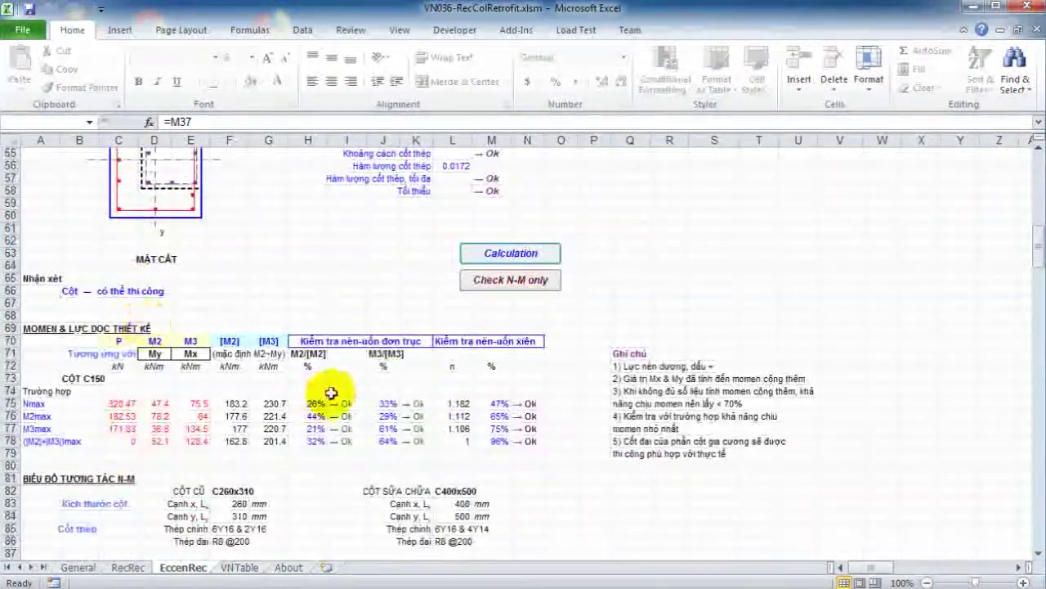
pyautogui.scroll(1, 286, 409)
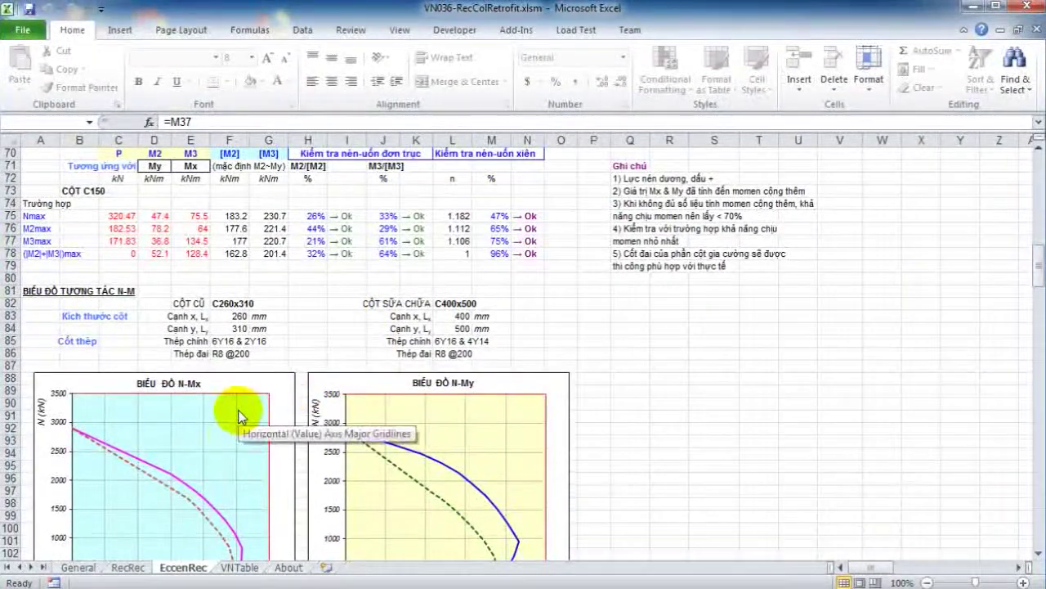
pyautogui.scroll(-2, 239, 417)
pyautogui.scroll(-2, 245, 397)
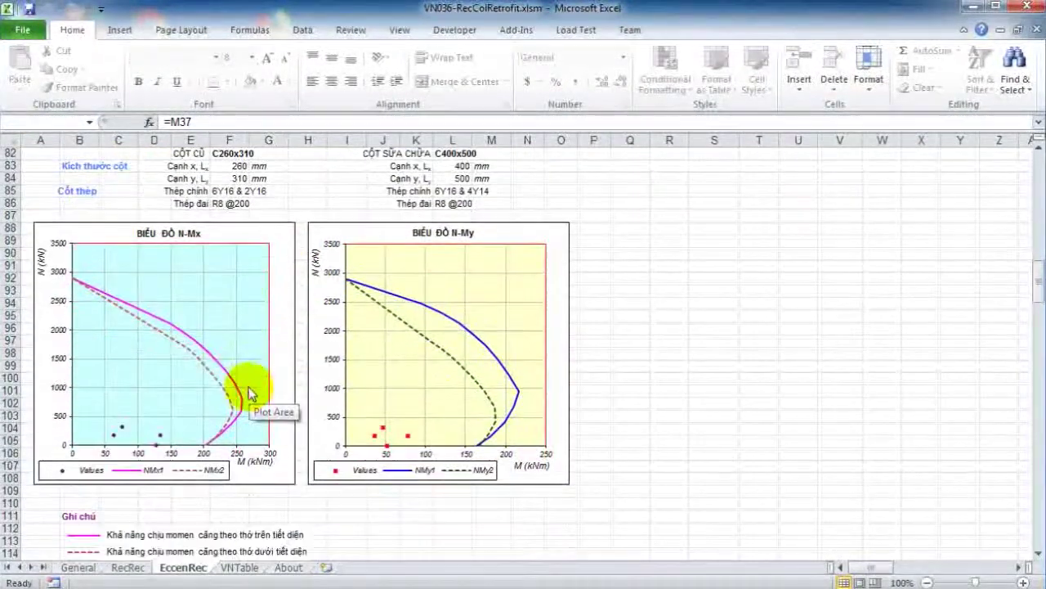
pyautogui.moveTo(227, 390)
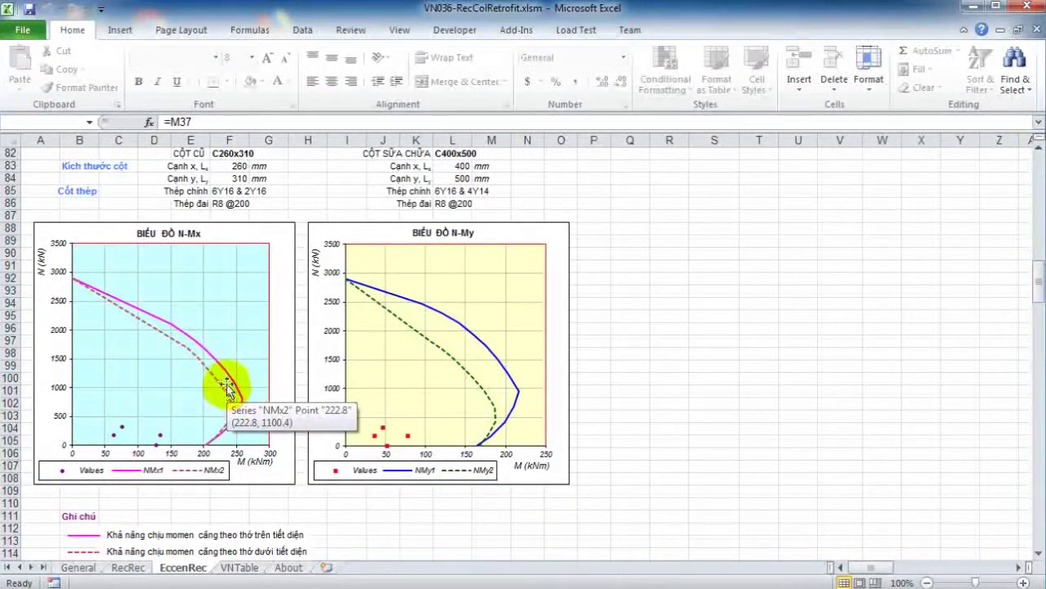
pyautogui.scroll(-1, 227, 390)
pyautogui.scroll(2, 234, 362)
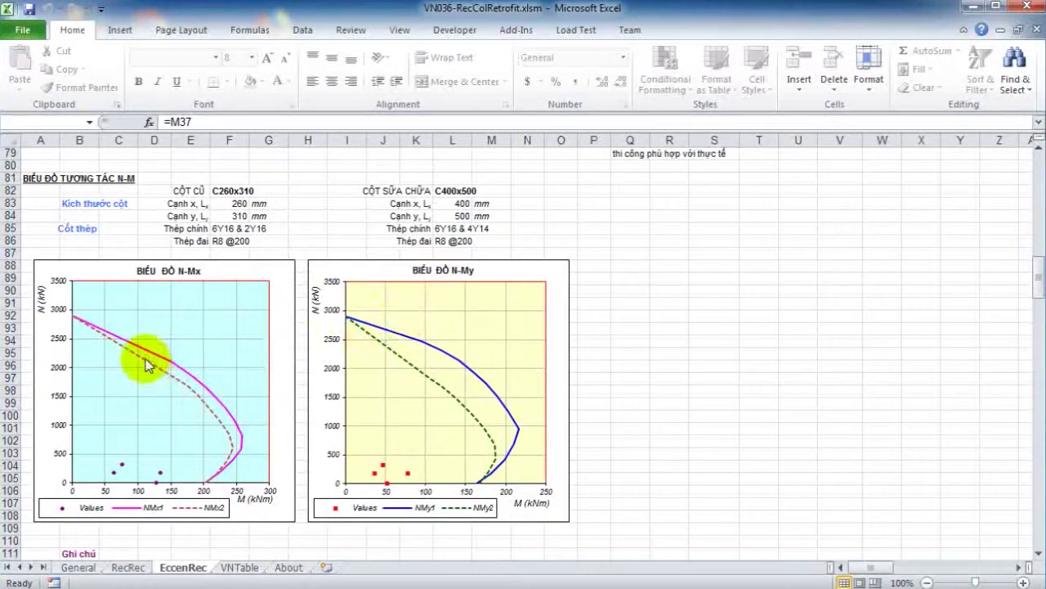
pyautogui.scroll(-2, 228, 371)
pyautogui.scroll(-1, 228, 370)
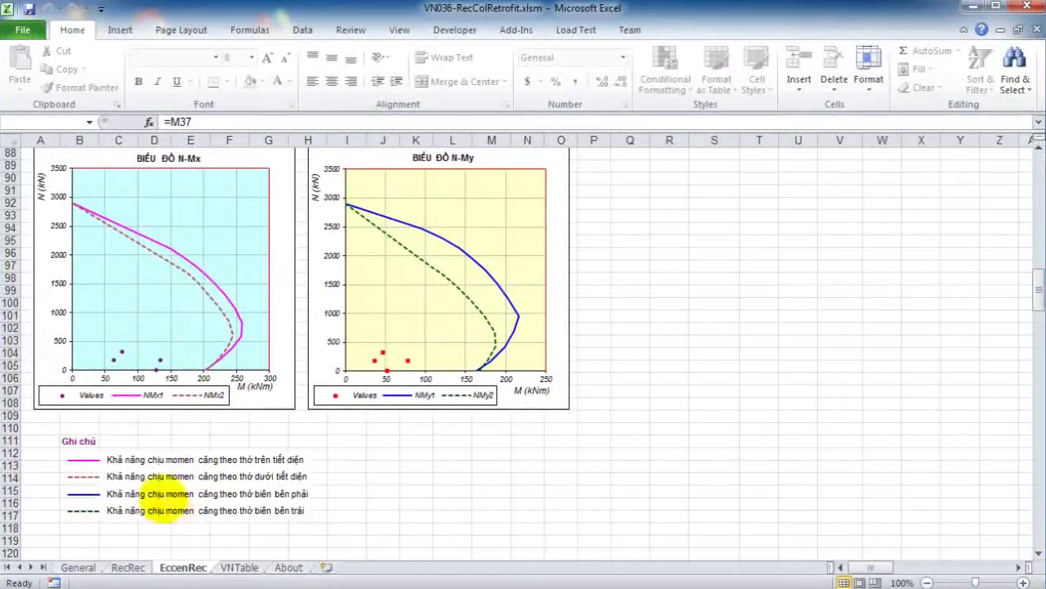
pyautogui.scroll(1, 164, 490)
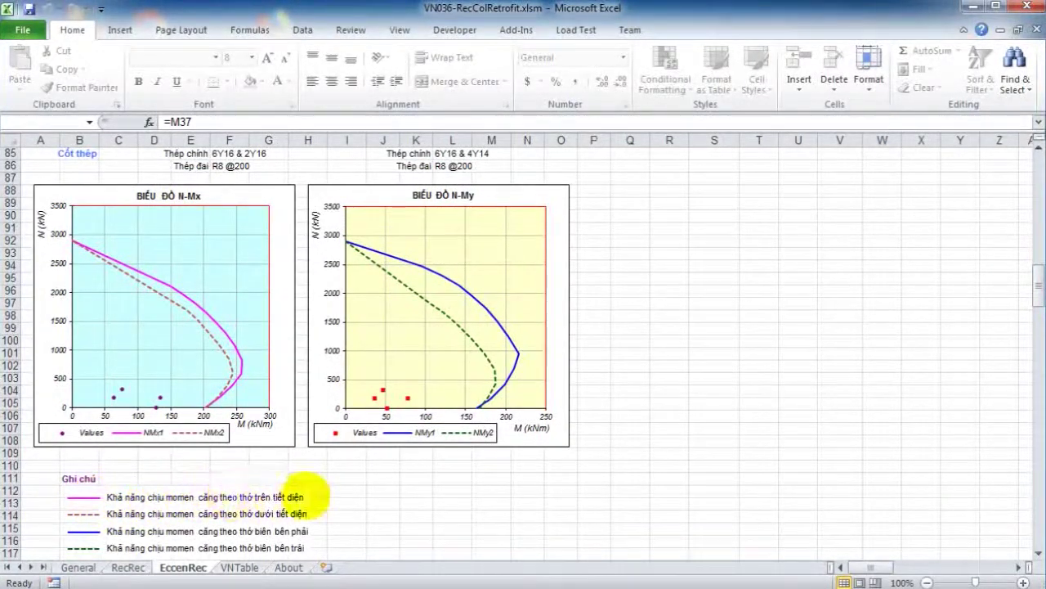
# Compare the solid and dashed N-Mx and N-My capacity curves with the legend notes, the section's bar layout and the design moments.
pyautogui.scroll(12, 303, 369)
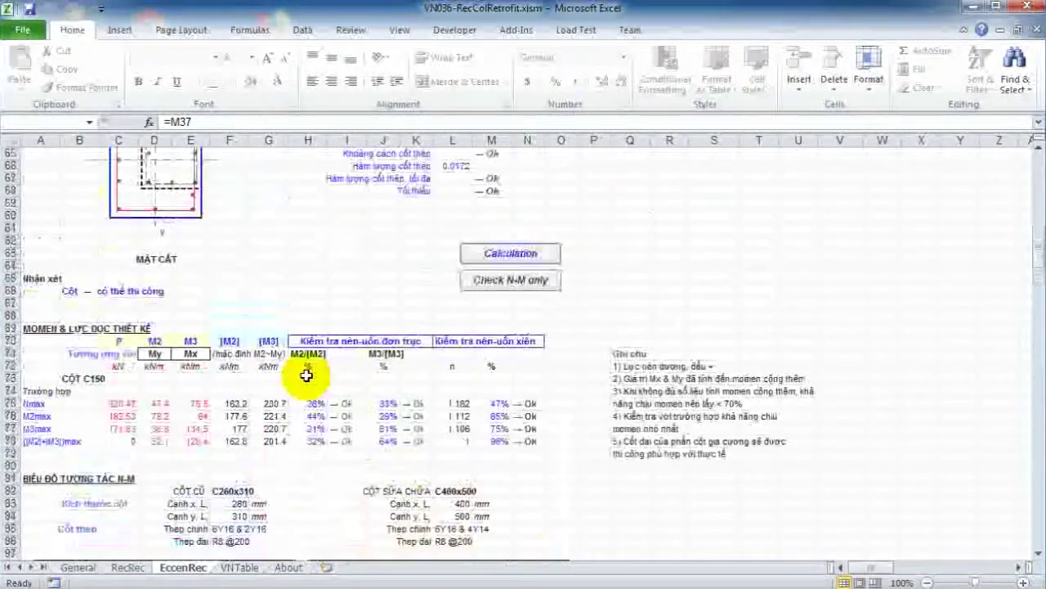
pyautogui.scroll(-9, 285, 534)
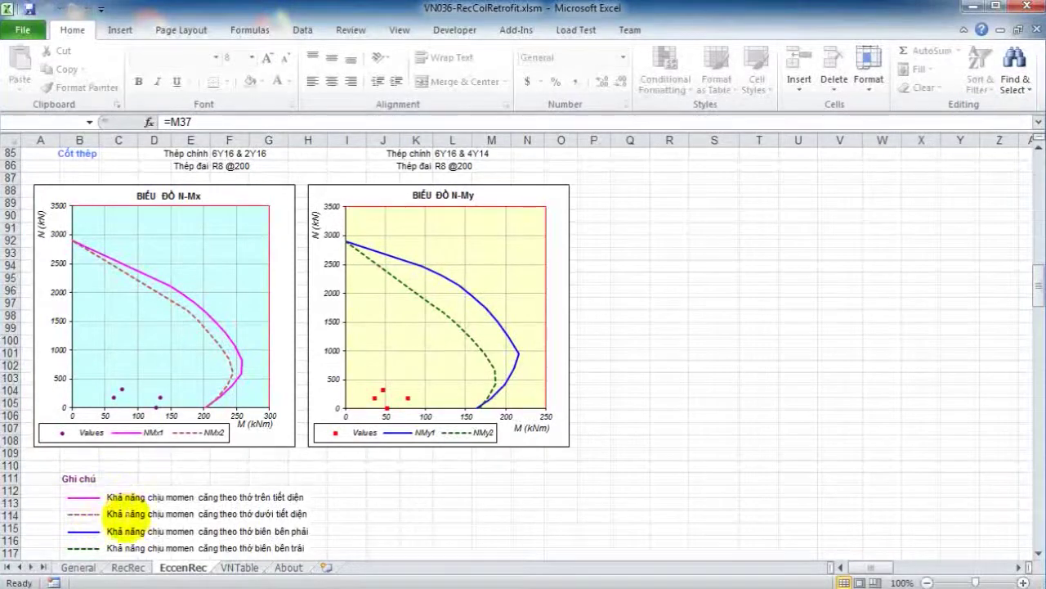
pyautogui.scroll(4, 186, 327)
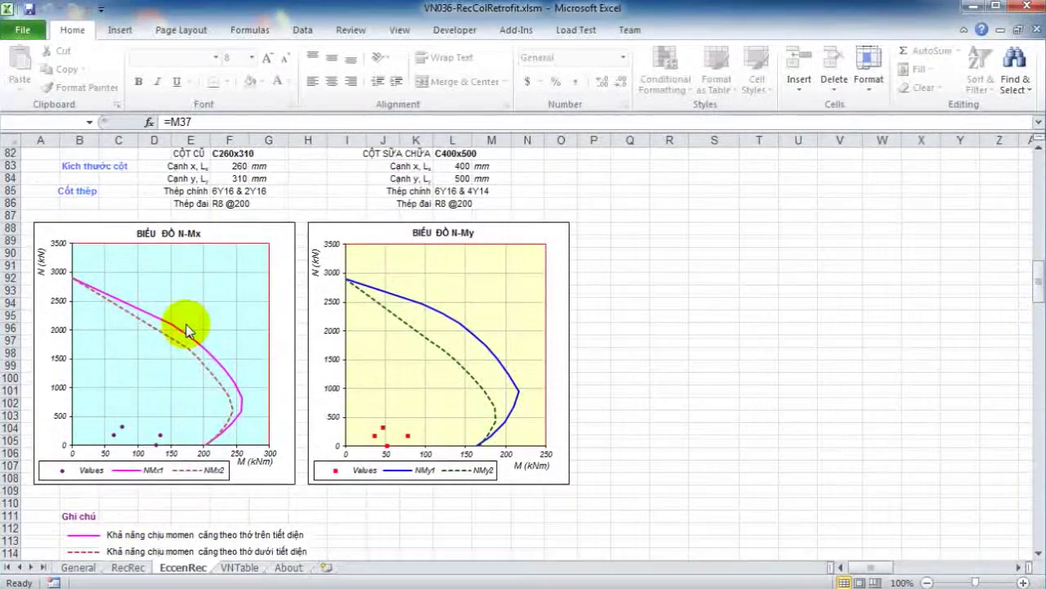
pyautogui.scroll(-1, 441, 390)
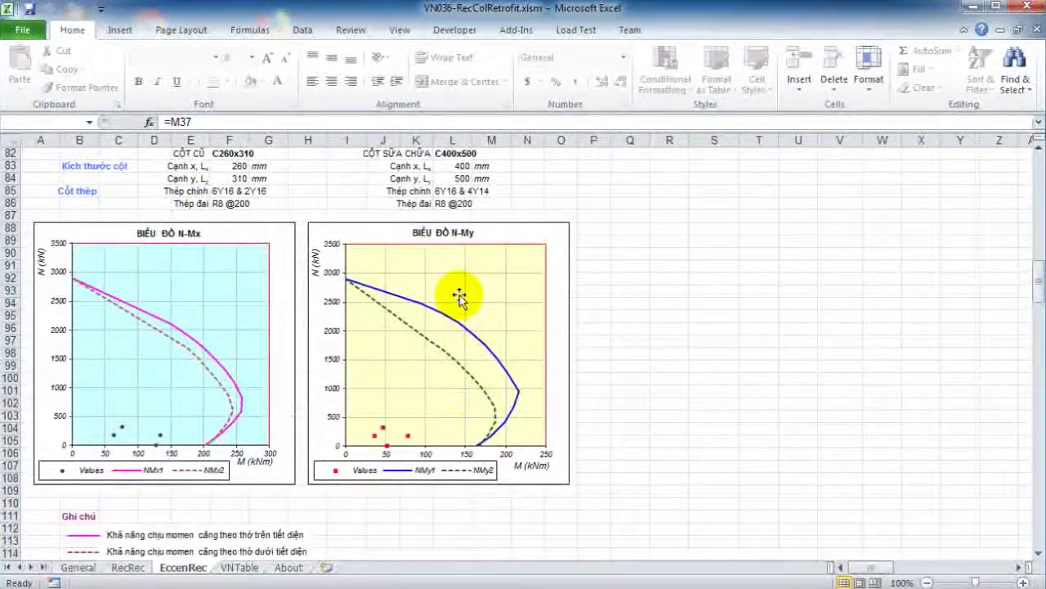
pyautogui.scroll(-1, 434, 440)
pyautogui.scroll(-1, 187, 486)
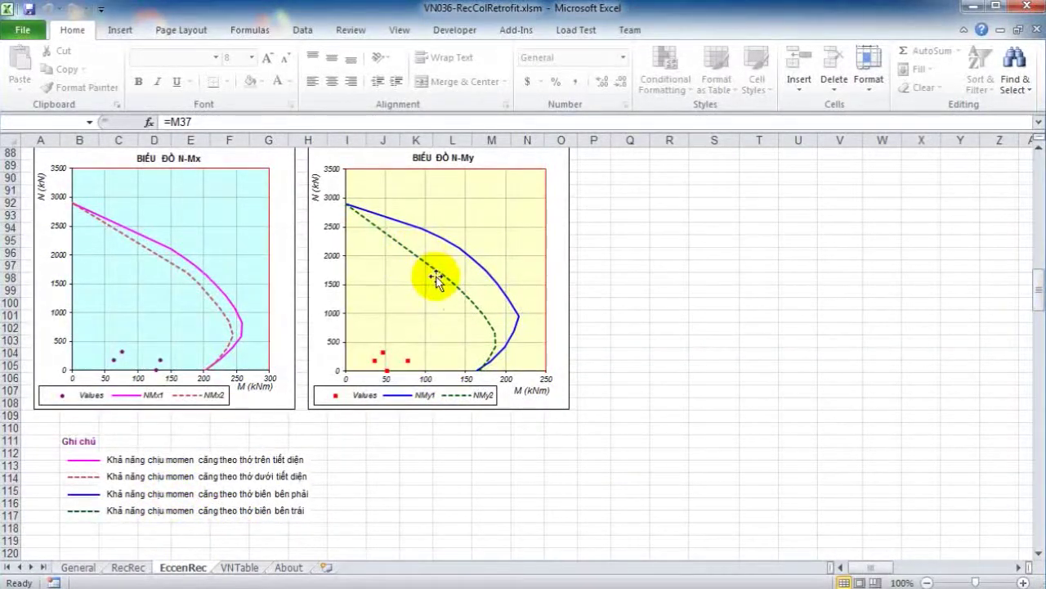
pyautogui.scroll(12, 425, 286)
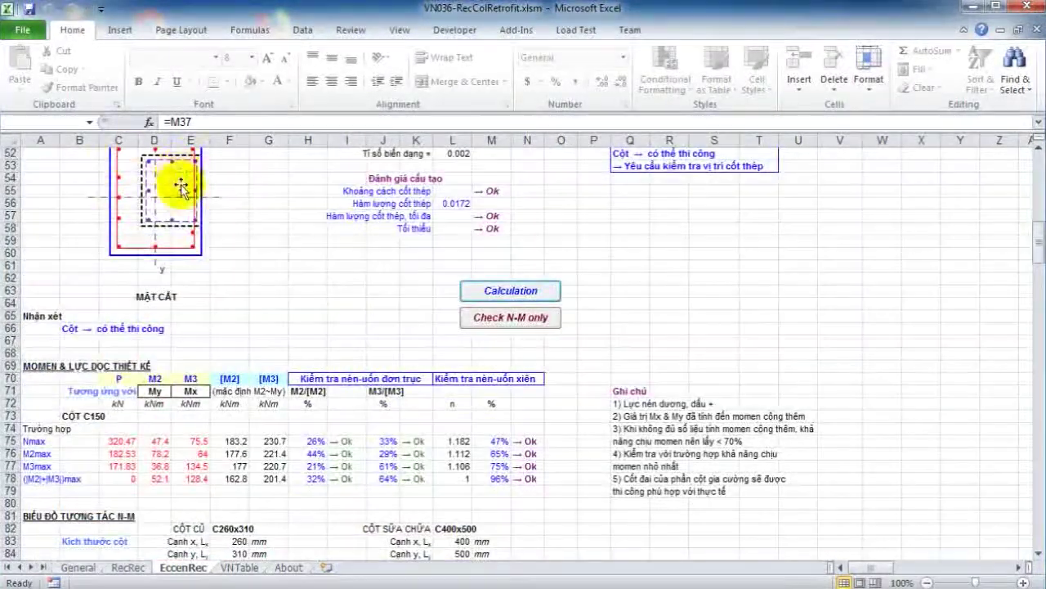
pyautogui.scroll(3, 181, 188)
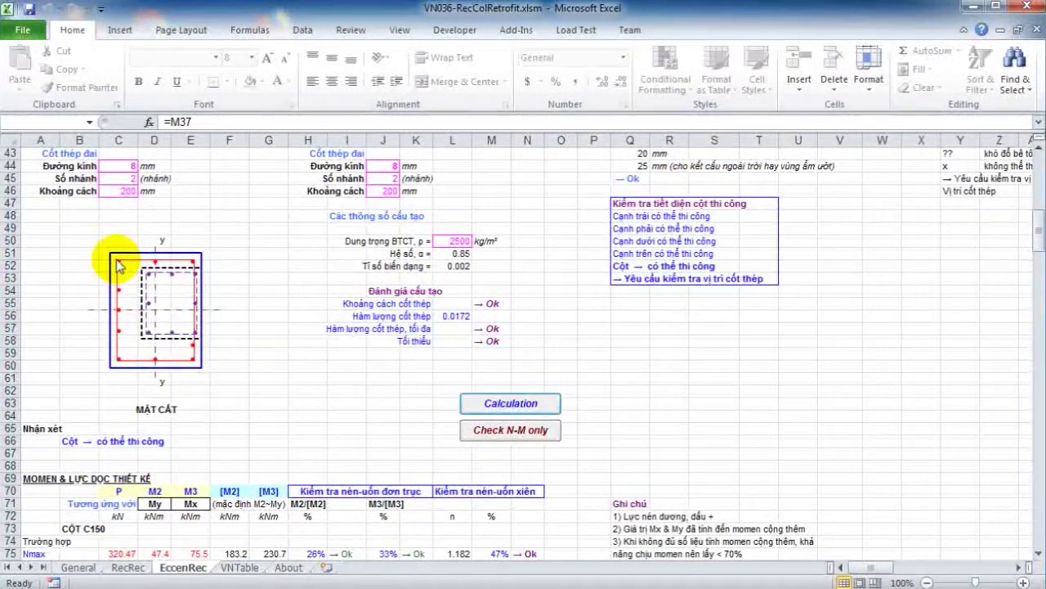
pyautogui.scroll(-7, 373, 346)
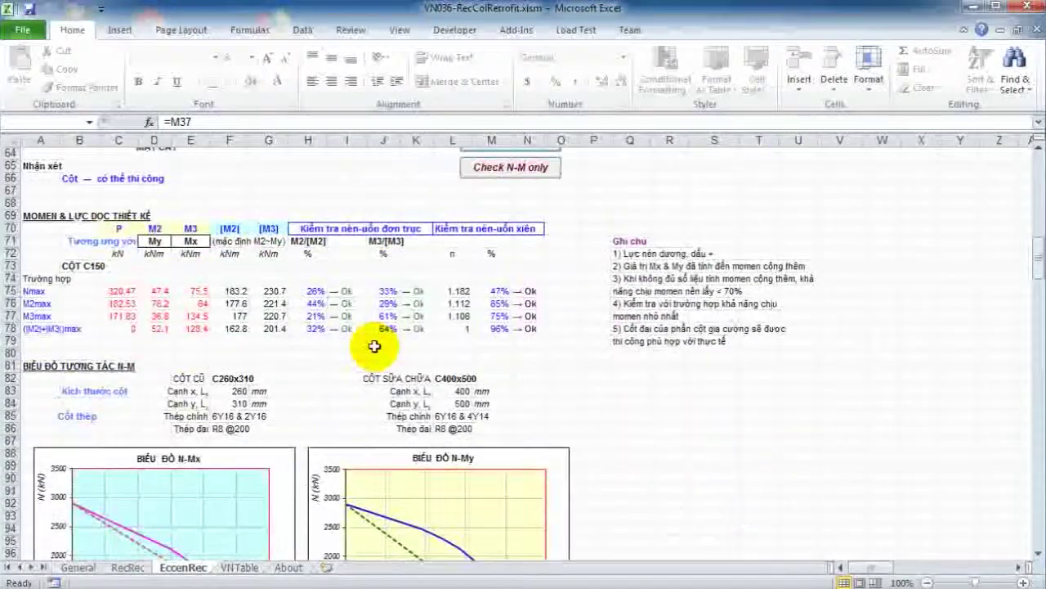
pyautogui.scroll(-4, 373, 346)
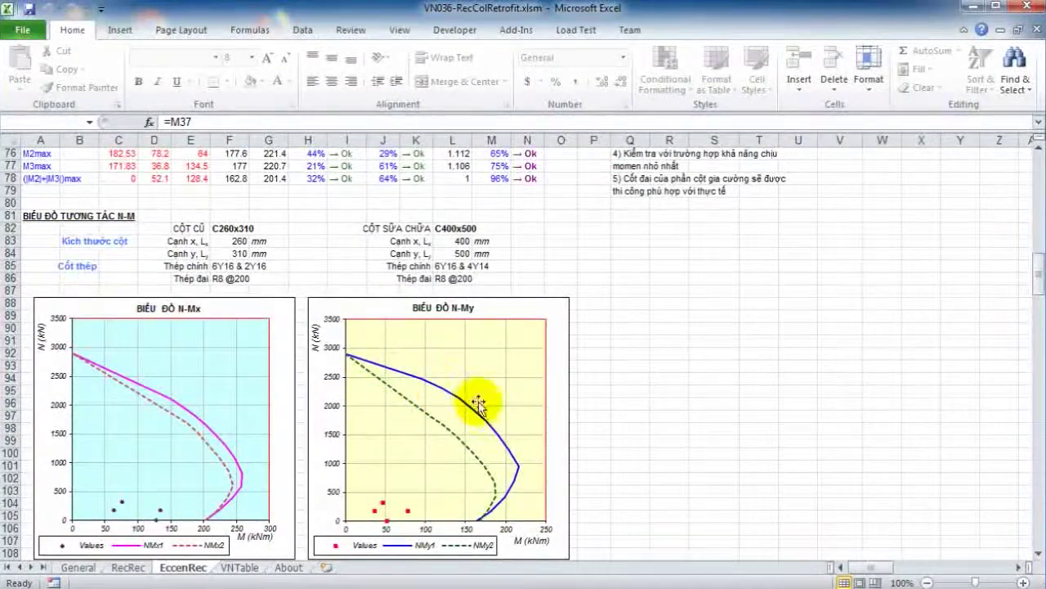
pyautogui.scroll(-2, 520, 463)
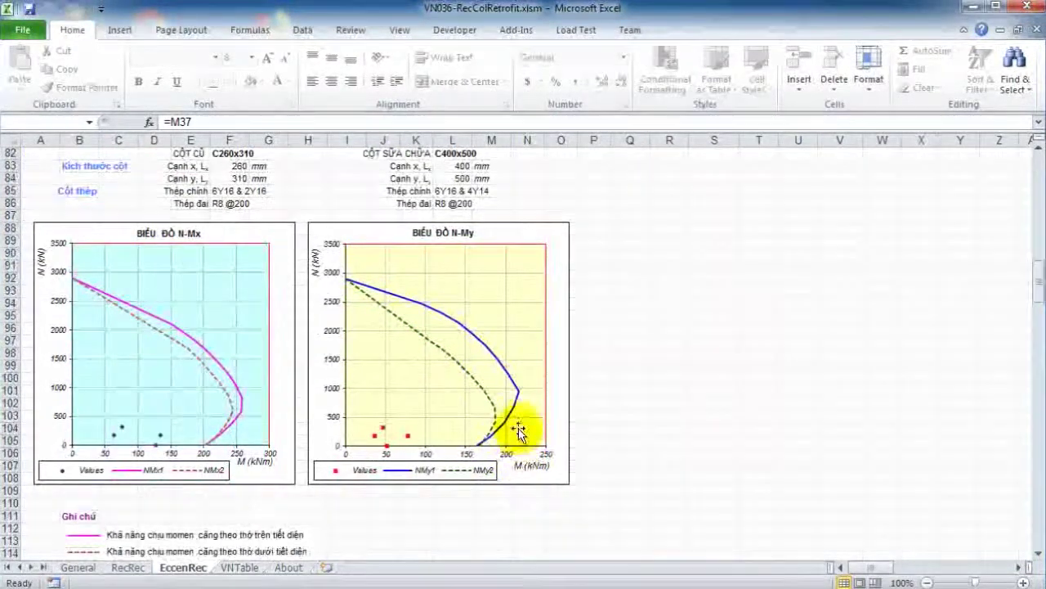
pyautogui.scroll(-1, 518, 409)
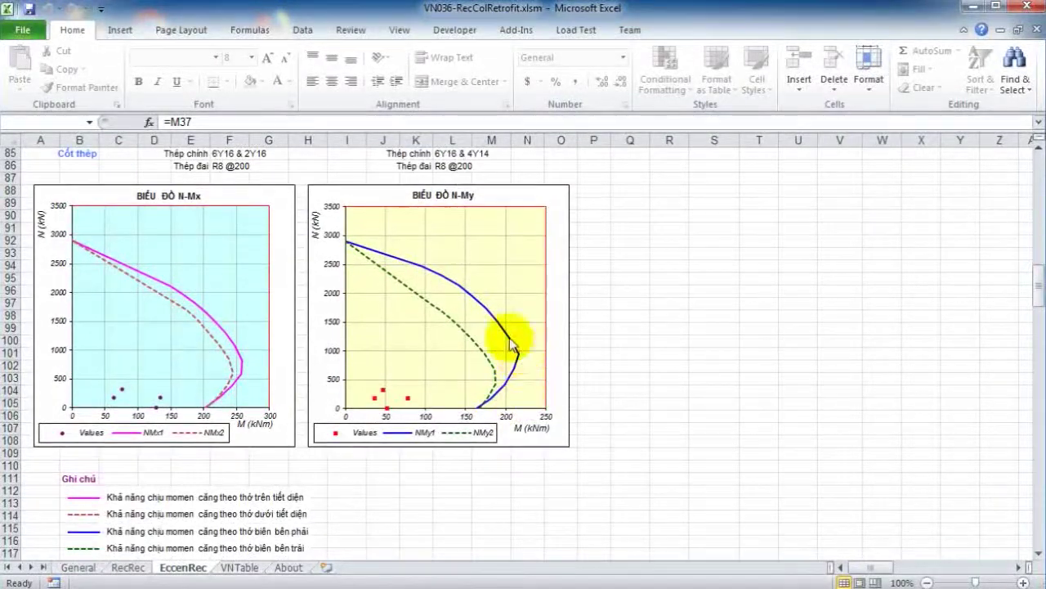
pyautogui.moveTo(446, 308)
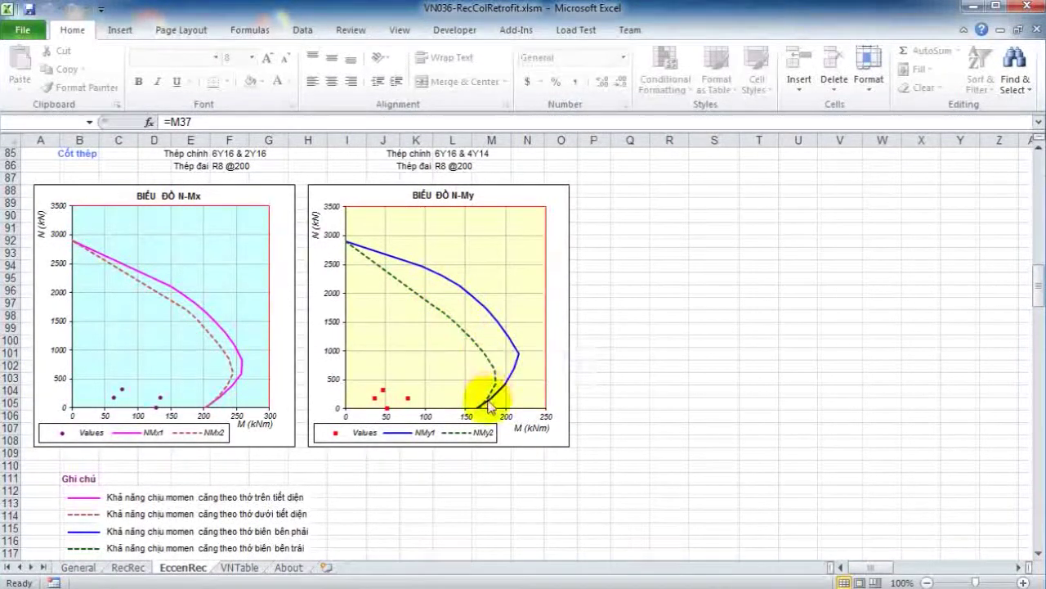
pyautogui.scroll(7, 442, 327)
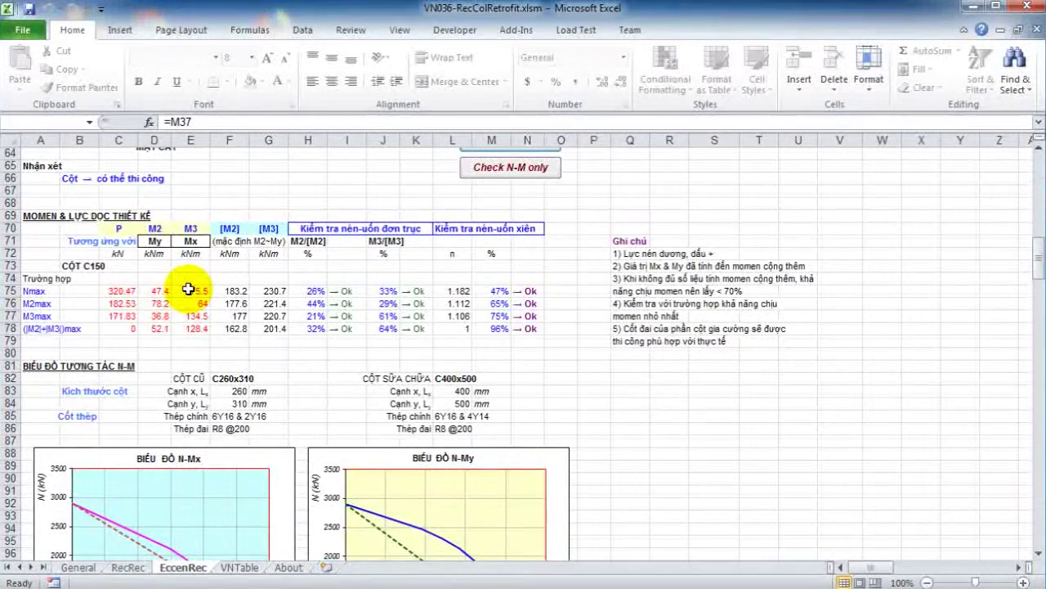
# Check each load case's uniaxial and biaxial bending ratios against the load points plotted on the N-Mx and N-My diagrams.
pyautogui.scroll(-1, 188, 290)
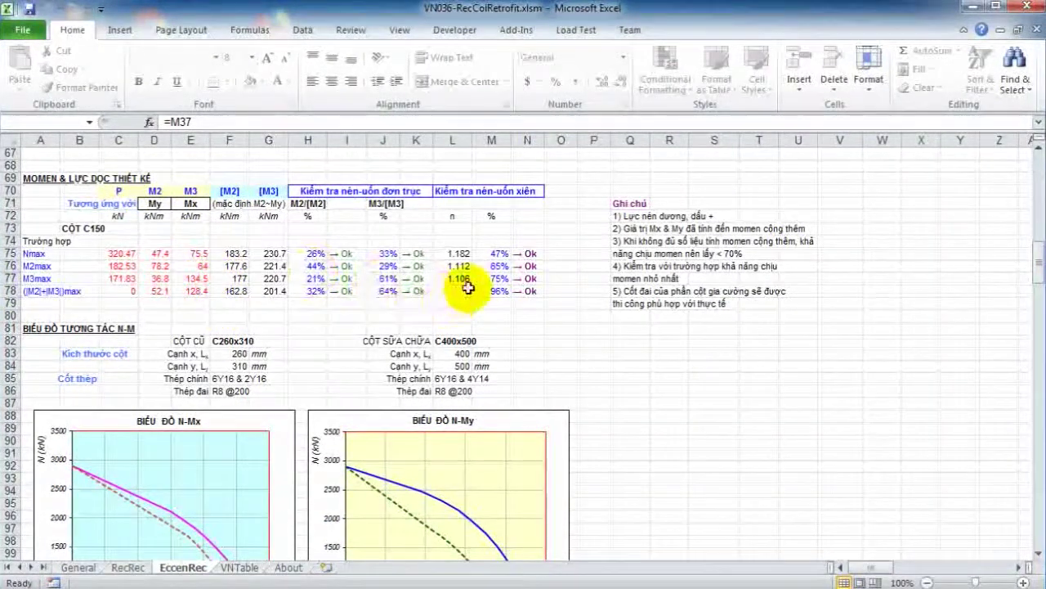
pyautogui.scroll(-1, 480, 265)
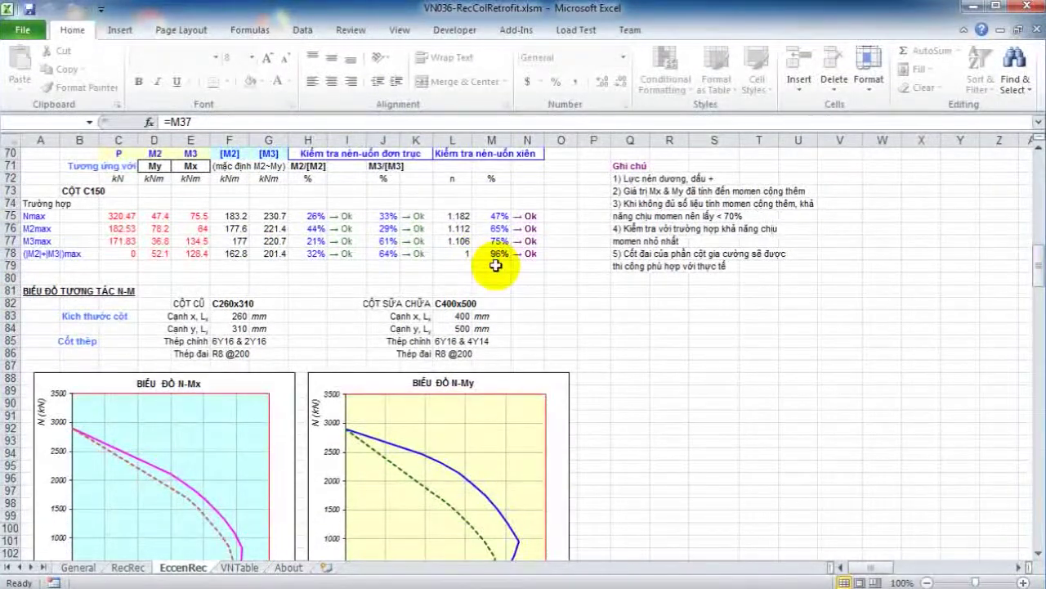
pyautogui.scroll(1, 496, 265)
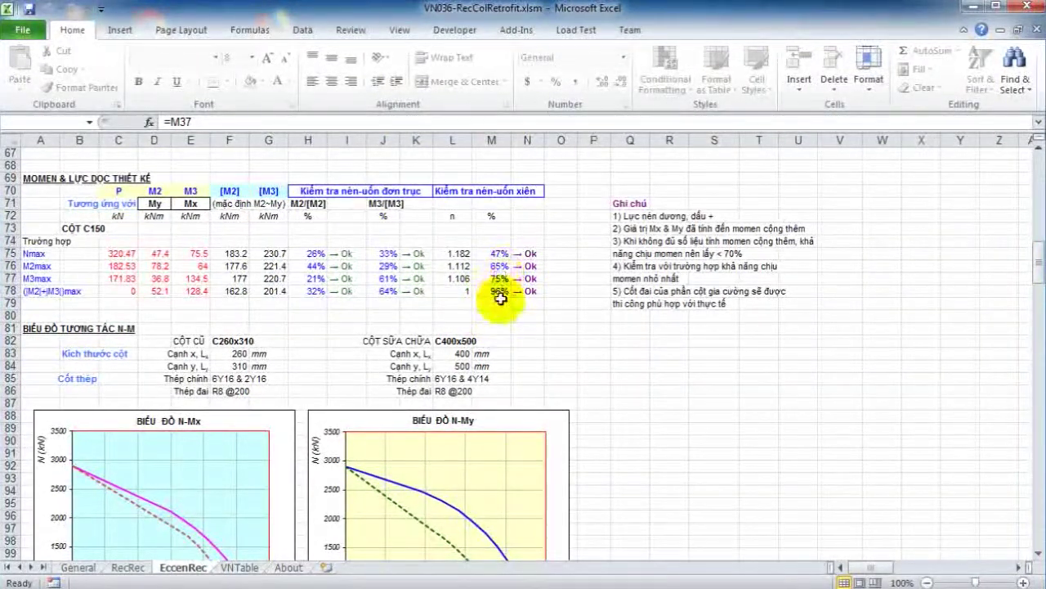
pyautogui.scroll(-8, 516, 304)
pyautogui.scroll(3, 479, 367)
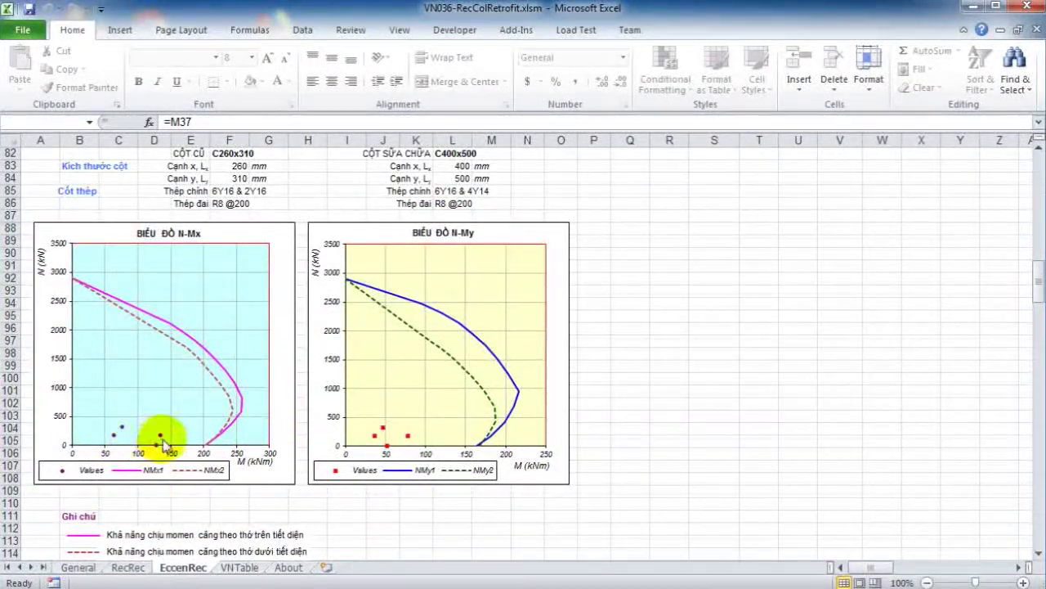
pyautogui.moveTo(164, 442)
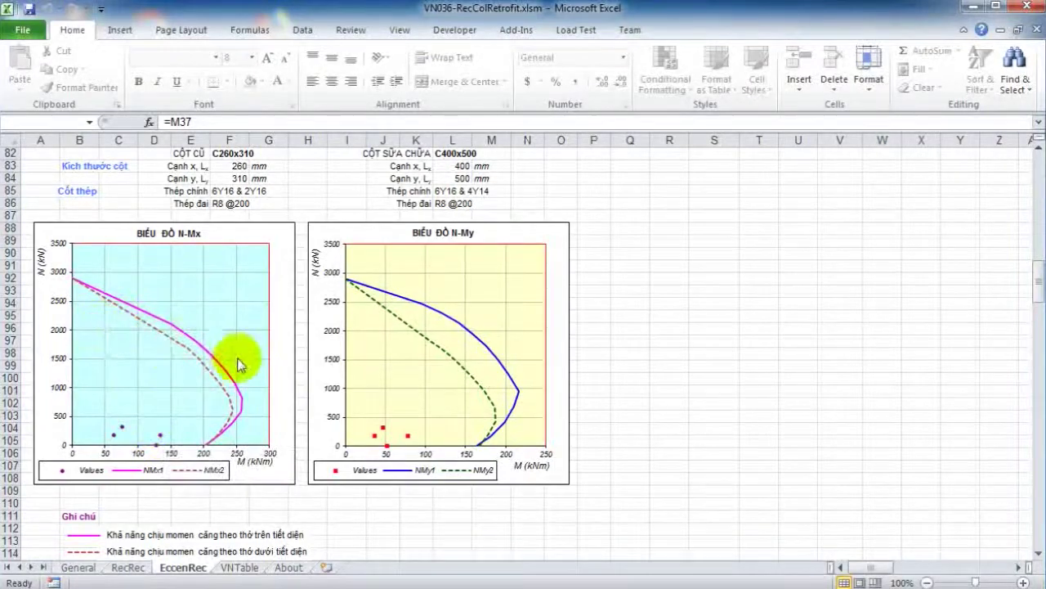
pyautogui.scroll(5, 483, 433)
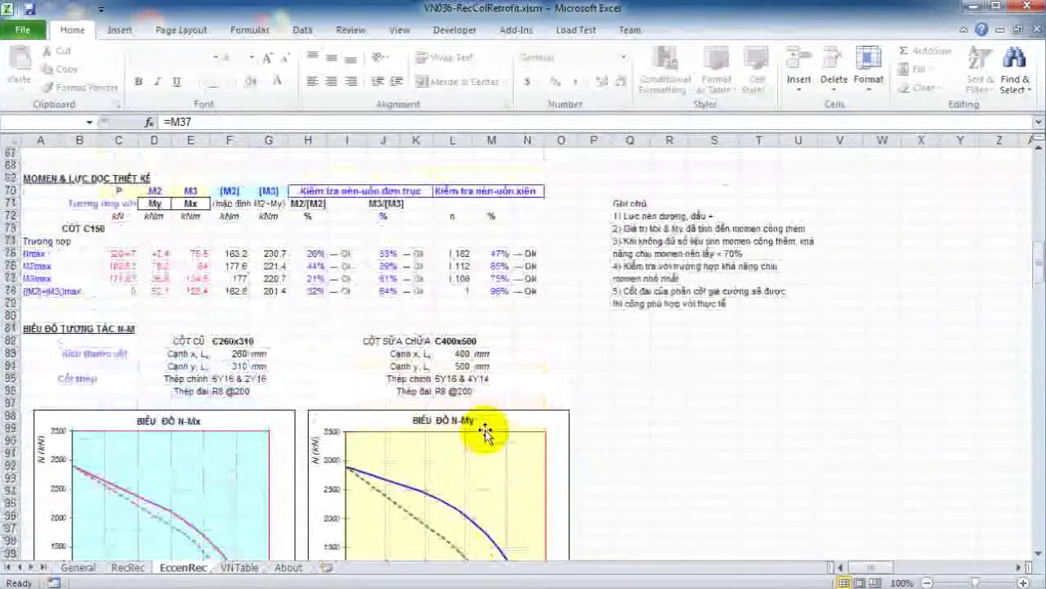
pyautogui.scroll(20, 483, 431)
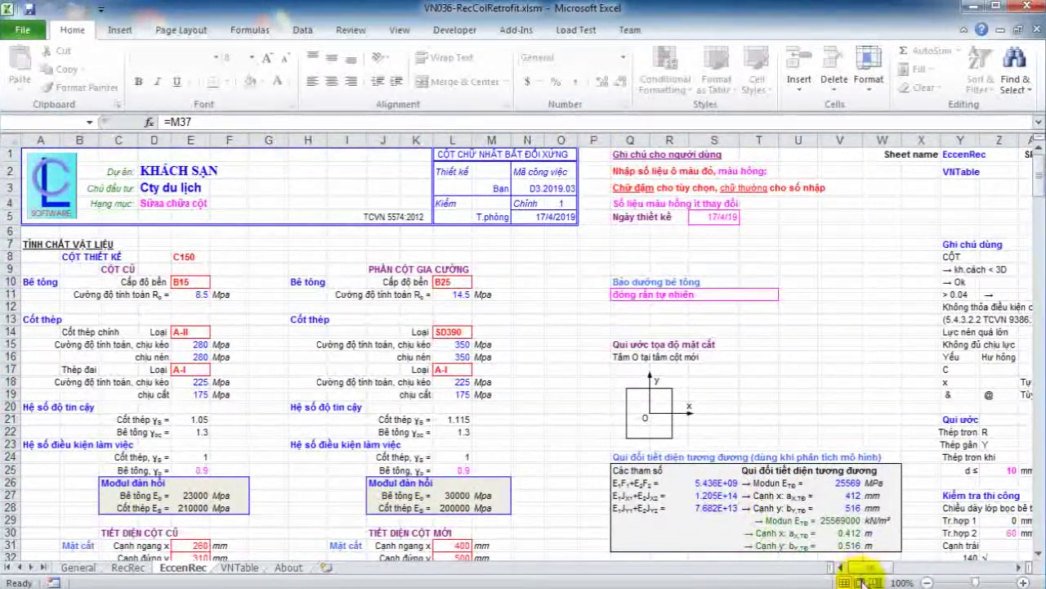
pyautogui.click(861, 582)
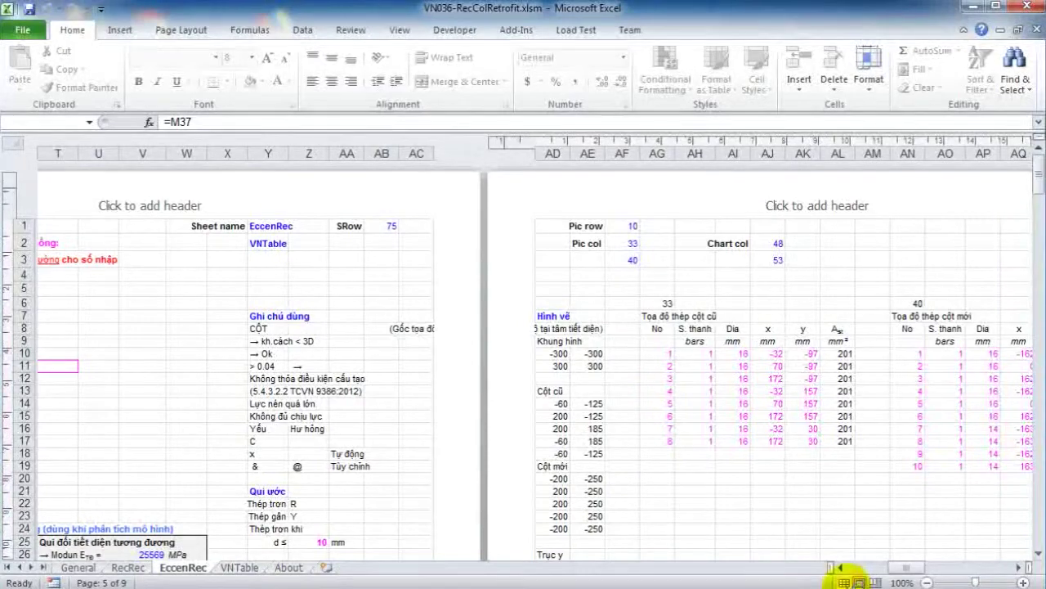
pyautogui.click(844, 581)
pyautogui.moveTo(923, 563); pyautogui.dragTo(777, 563)
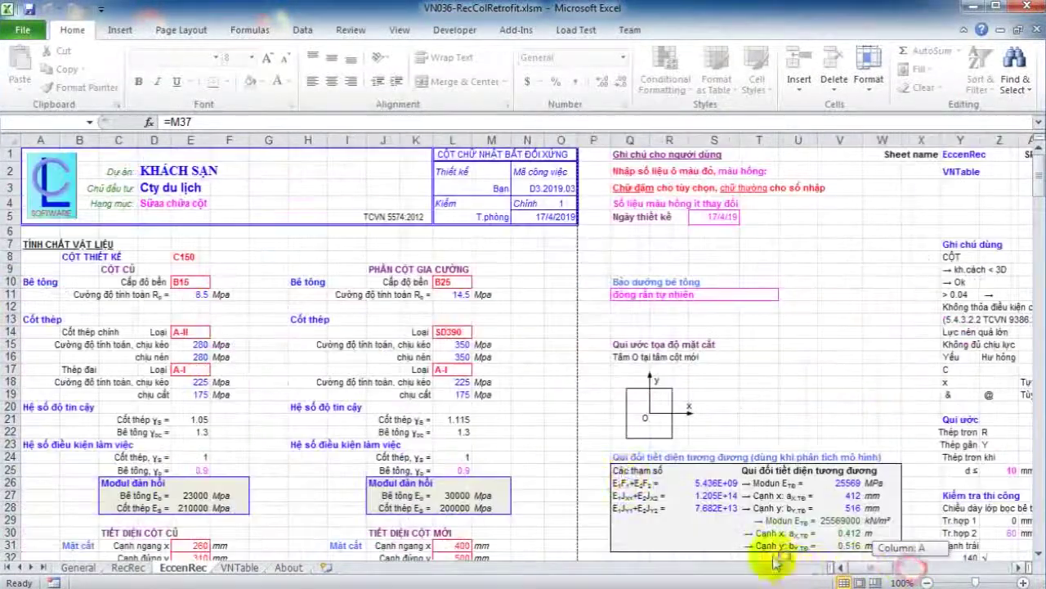
# Review the EccenRec material, section and reinforcement inputs with the equivalent section and construction checks, briefly visiting the RecRec sheet and returning.
pyautogui.scroll(-19, 502, 266)
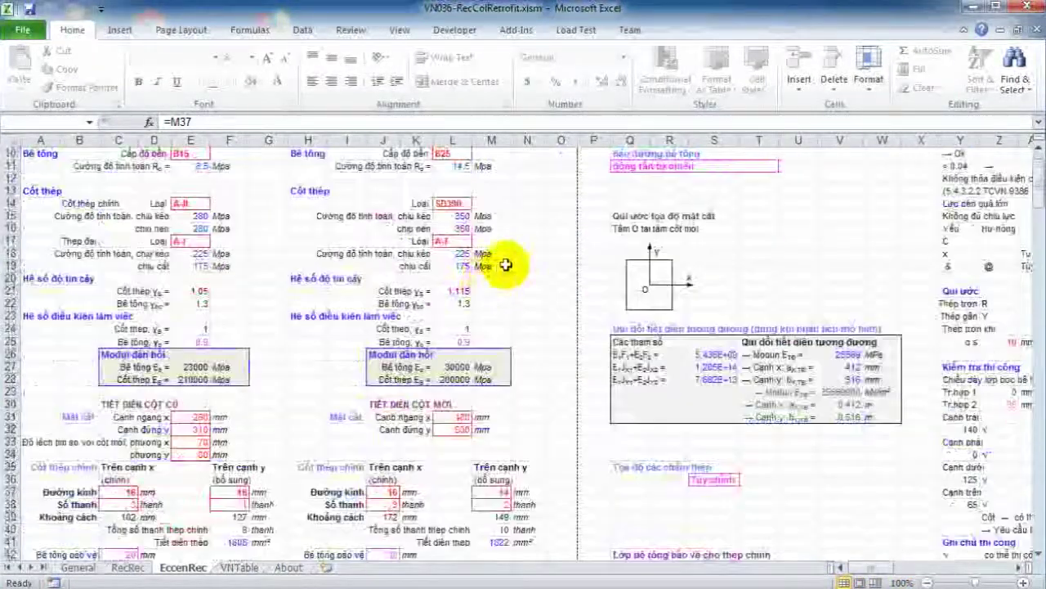
pyautogui.scroll(7, 504, 286)
pyautogui.scroll(12, 503, 282)
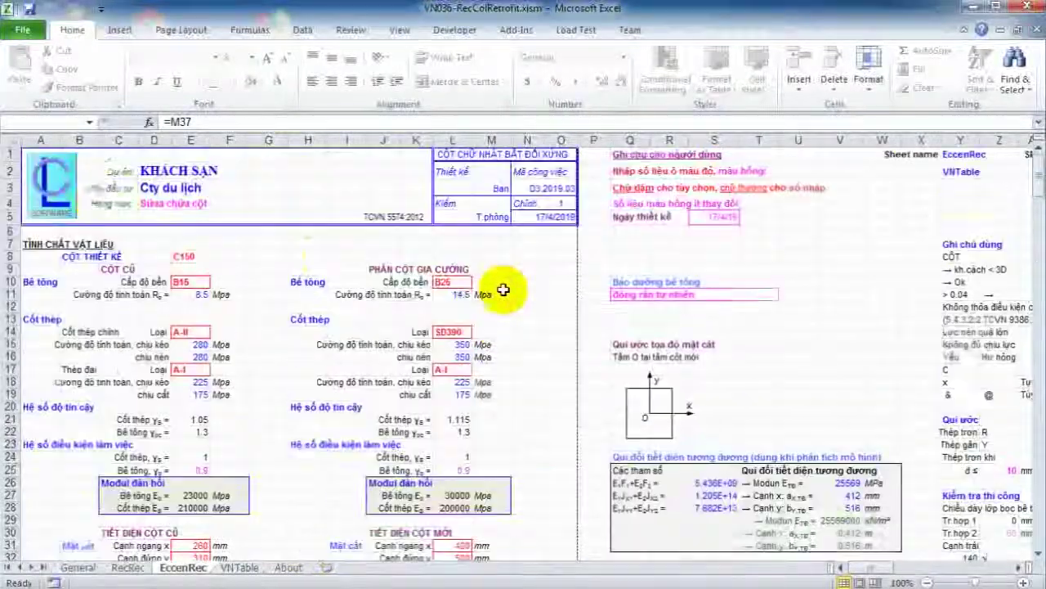
pyautogui.scroll(-20, 532, 299)
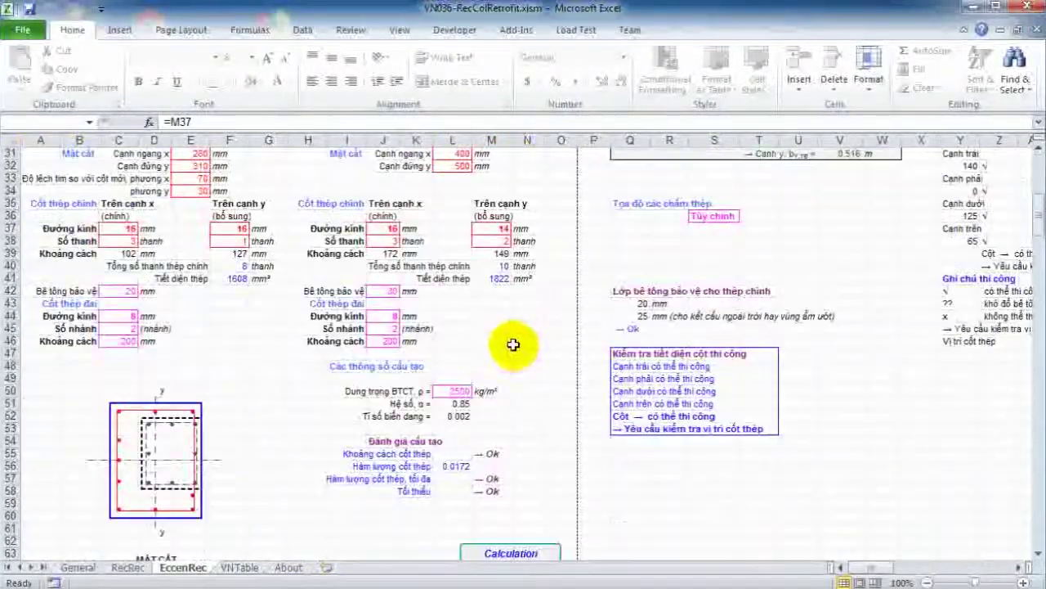
pyautogui.scroll(-4, 360, 397)
pyautogui.scroll(20, 362, 390)
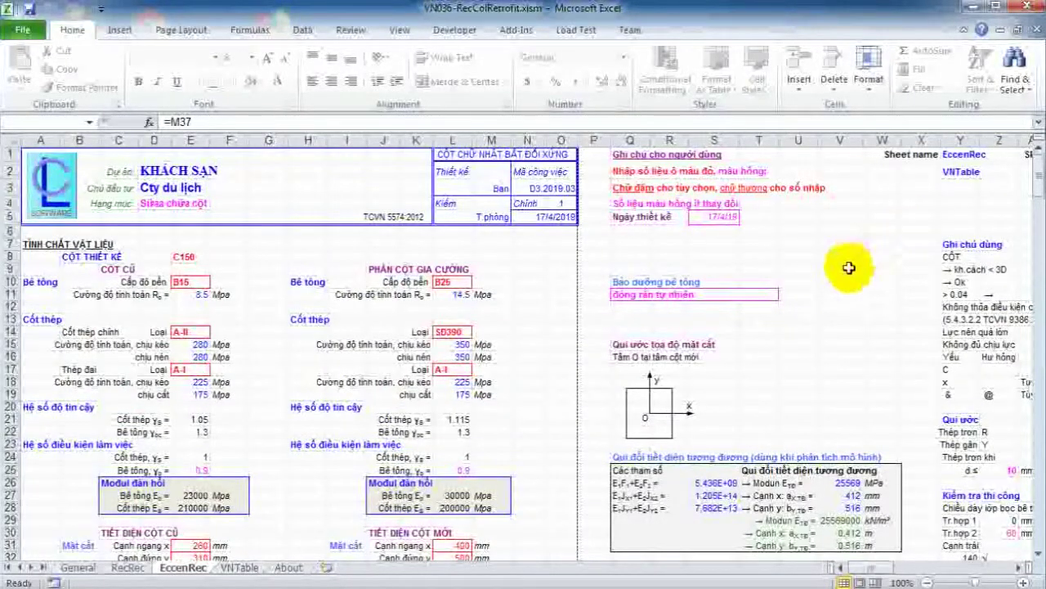
pyautogui.scroll(-1, 850, 294)
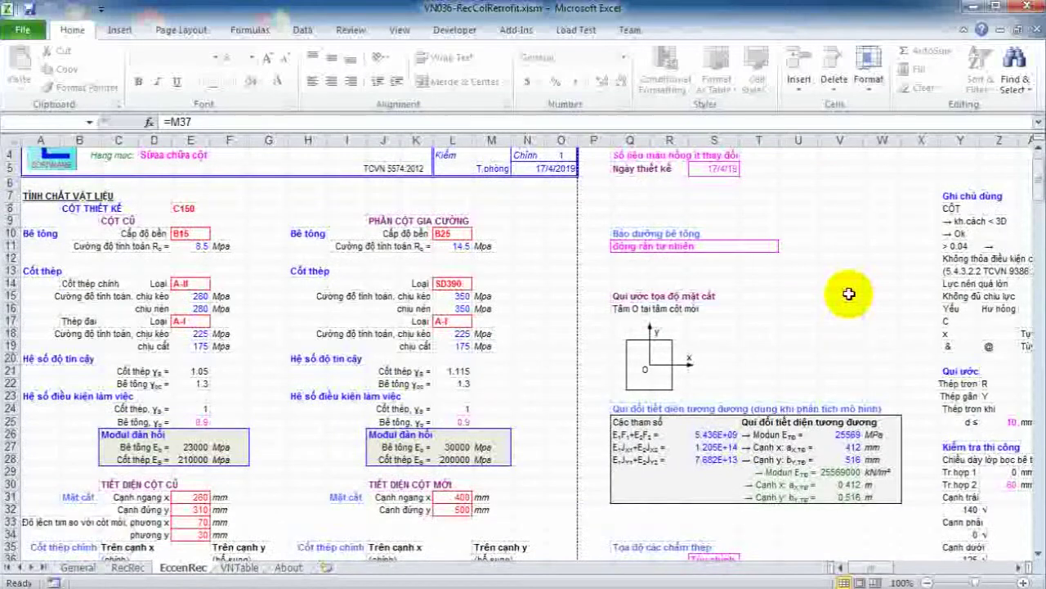
pyautogui.scroll(1, 762, 319)
pyautogui.scroll(-2, 763, 322)
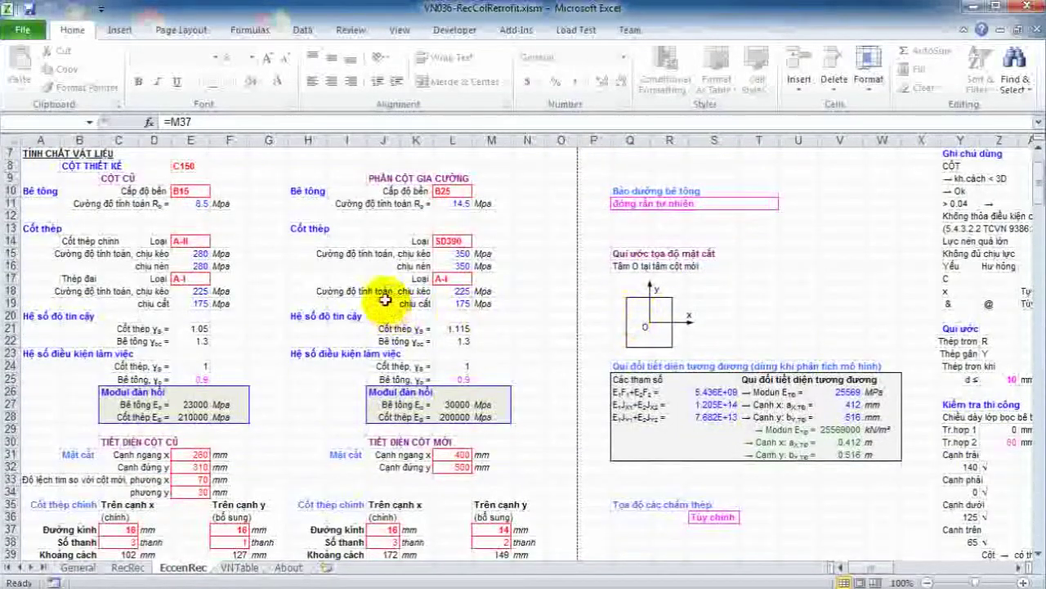
pyautogui.scroll(2, 384, 300)
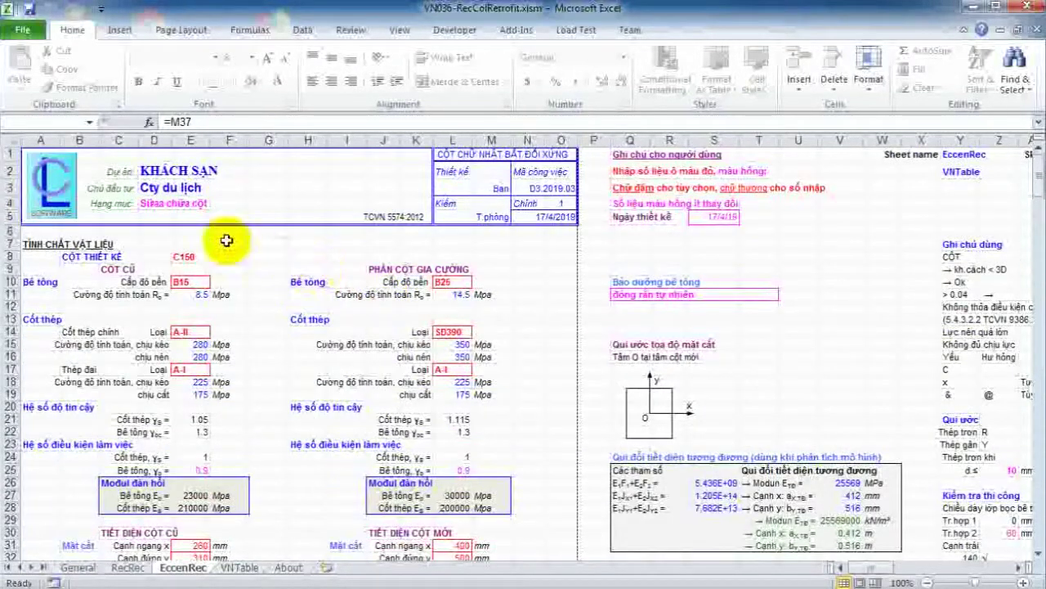
pyautogui.click(139, 571)
pyautogui.click(203, 568)
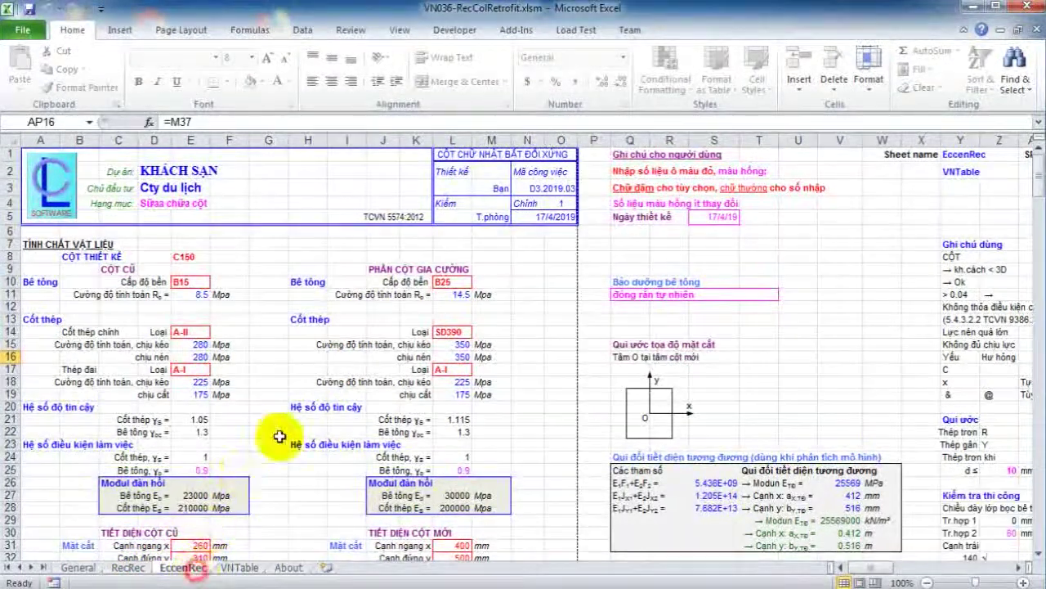